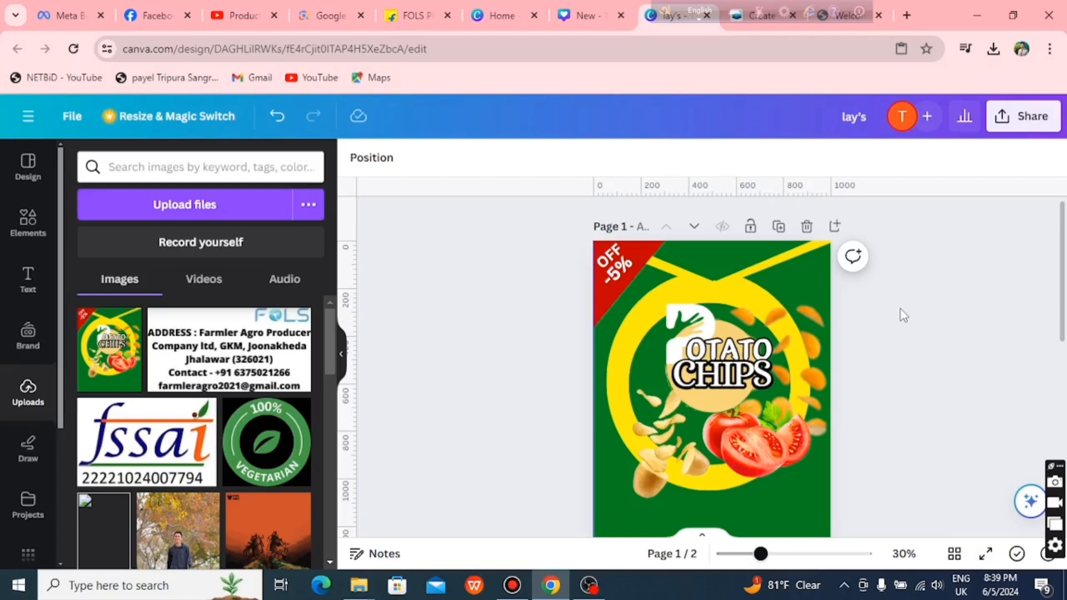
Step: Add a third page after the nutrition facts page at the end of the design
{"action": "scroll", "coordinate": [889, 320], "scroll_direction": "down", "scroll_amount": 2}
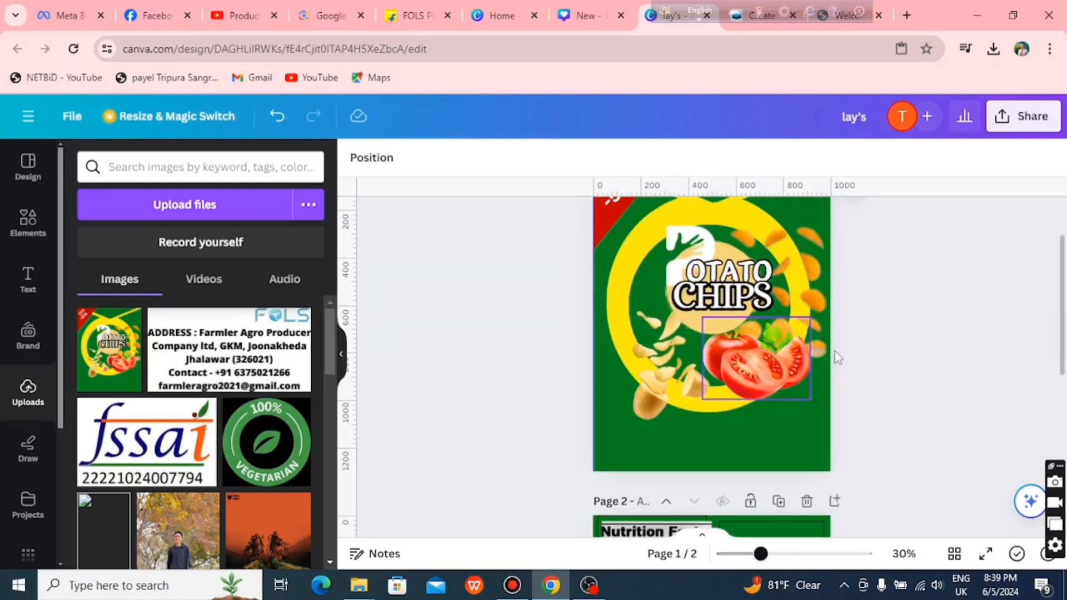
{"action": "scroll", "coordinate": [886, 355], "scroll_direction": "up", "scroll_amount": 2}
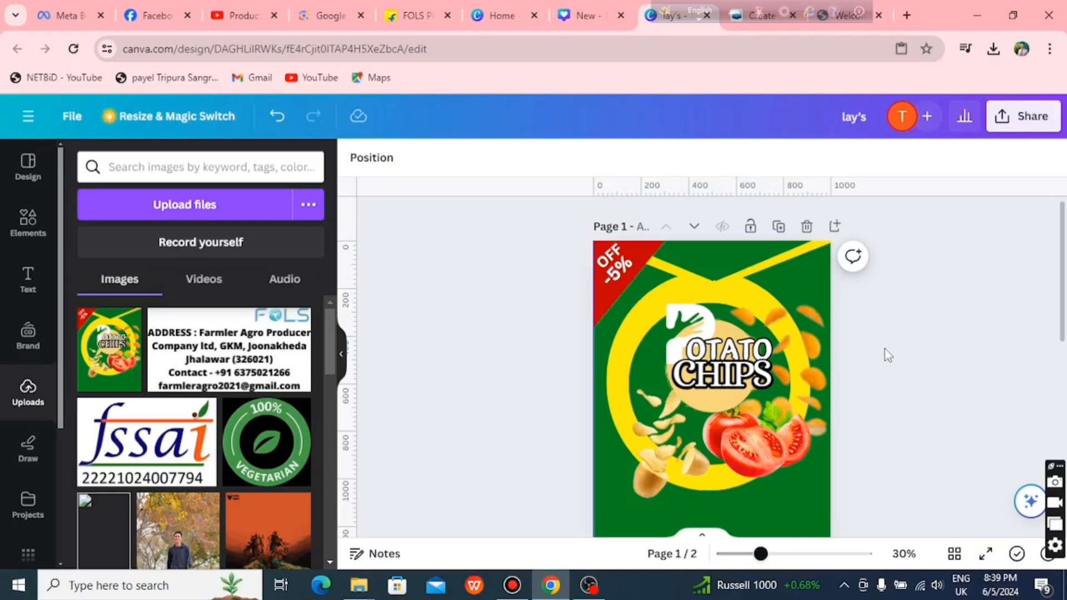
{"action": "scroll", "coordinate": [884, 349], "scroll_direction": "down", "scroll_amount": 5}
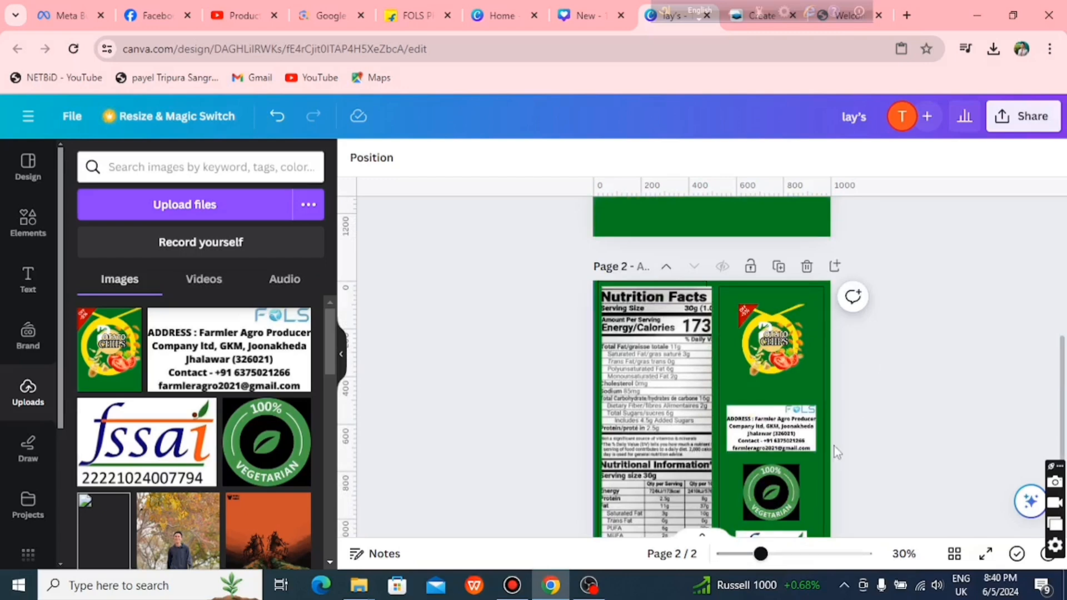
{"action": "scroll", "coordinate": [738, 518], "scroll_direction": "down", "scroll_amount": 3}
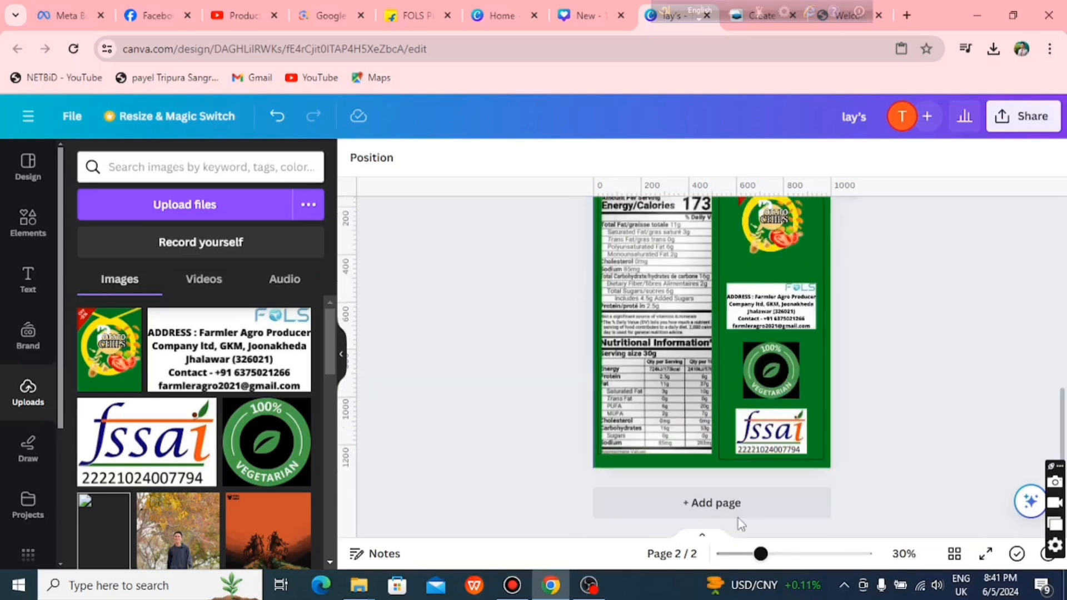
{"action": "left_click", "coordinate": [731, 506]}
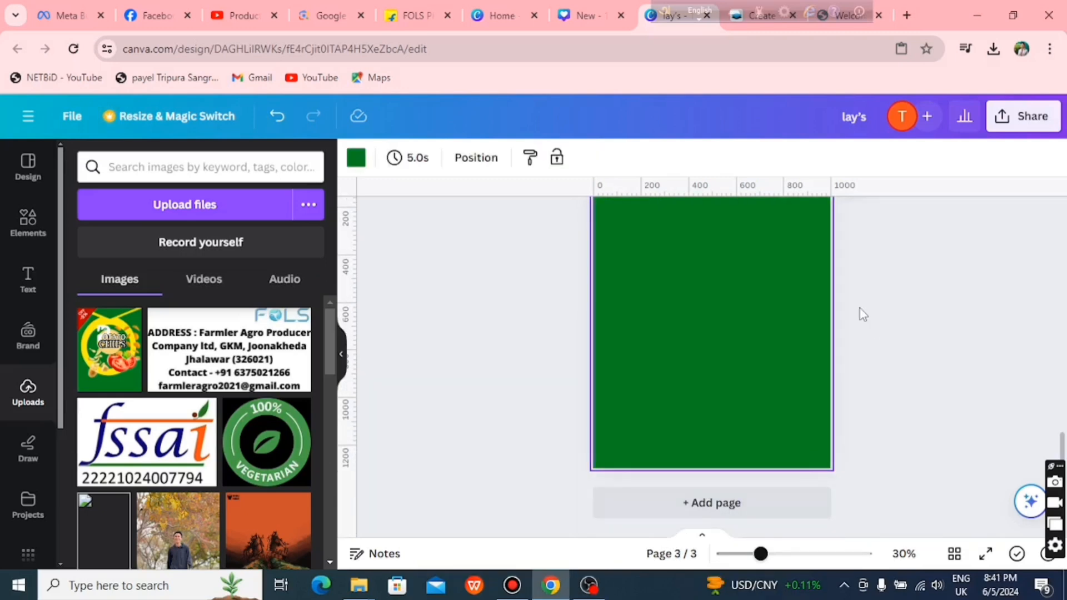
Step: Set the third page's background color to white (#ffffff)
{"action": "scroll", "coordinate": [859, 308], "scroll_direction": "up", "scroll_amount": 2}
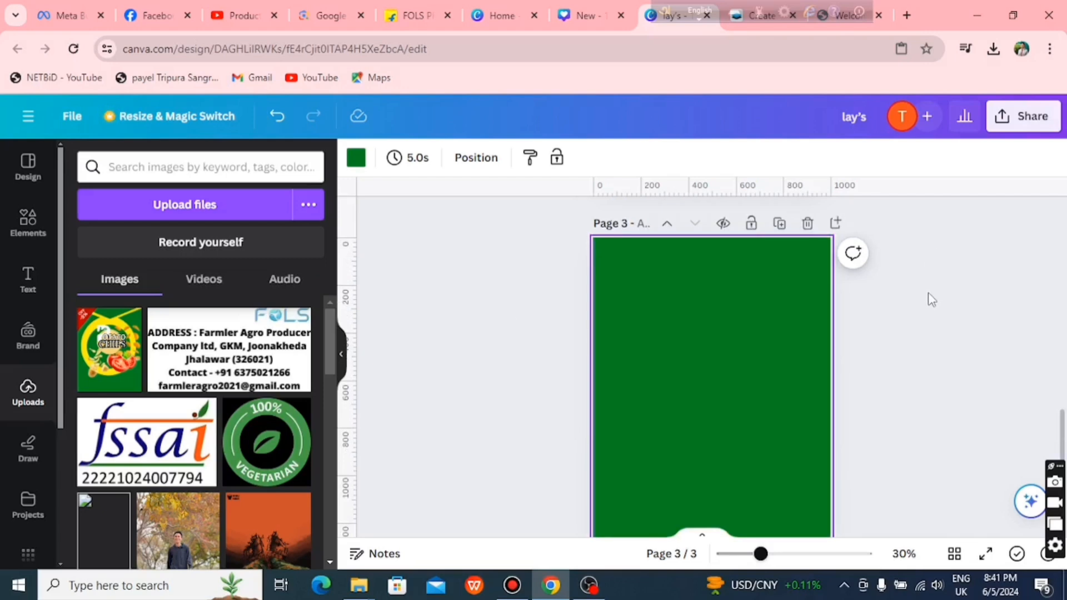
{"action": "scroll", "coordinate": [928, 292], "scroll_direction": "up", "scroll_amount": 15}
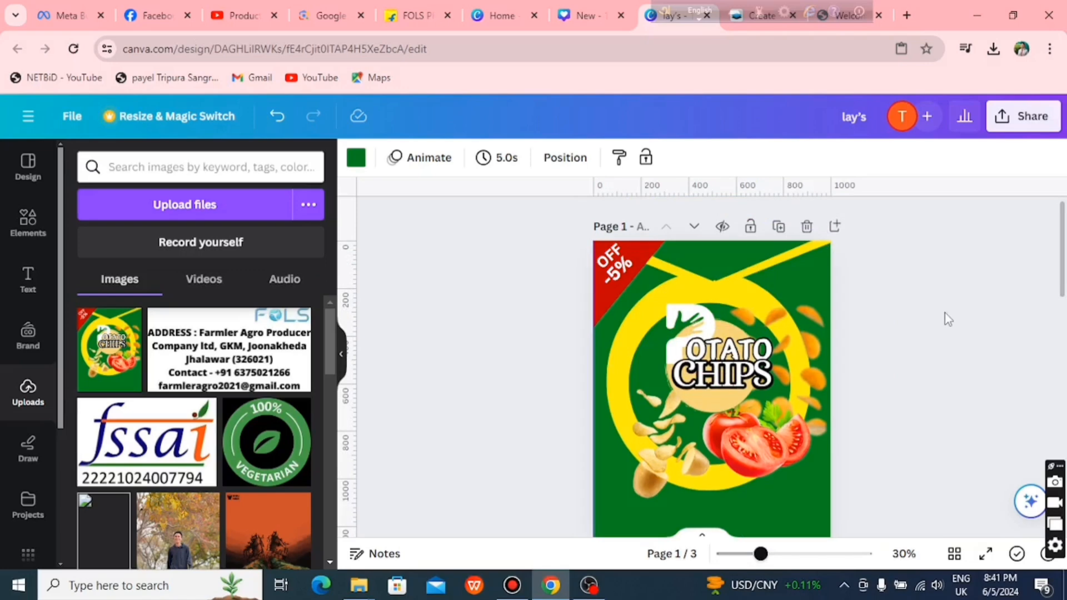
{"action": "scroll", "coordinate": [906, 356], "scroll_direction": "down", "scroll_amount": 3}
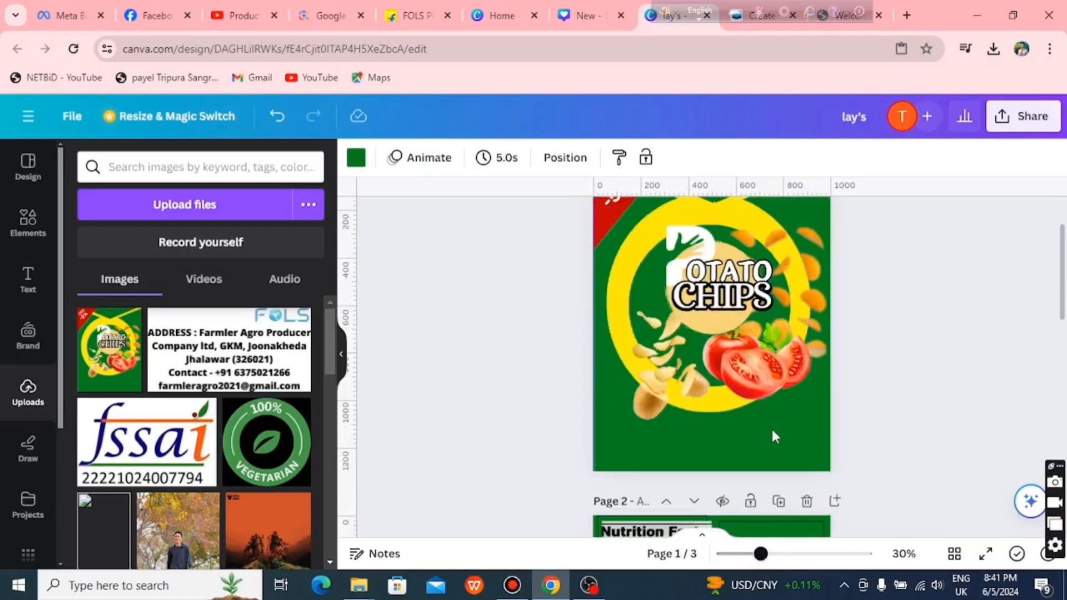
{"action": "scroll", "coordinate": [760, 450], "scroll_direction": "down", "scroll_amount": 3}
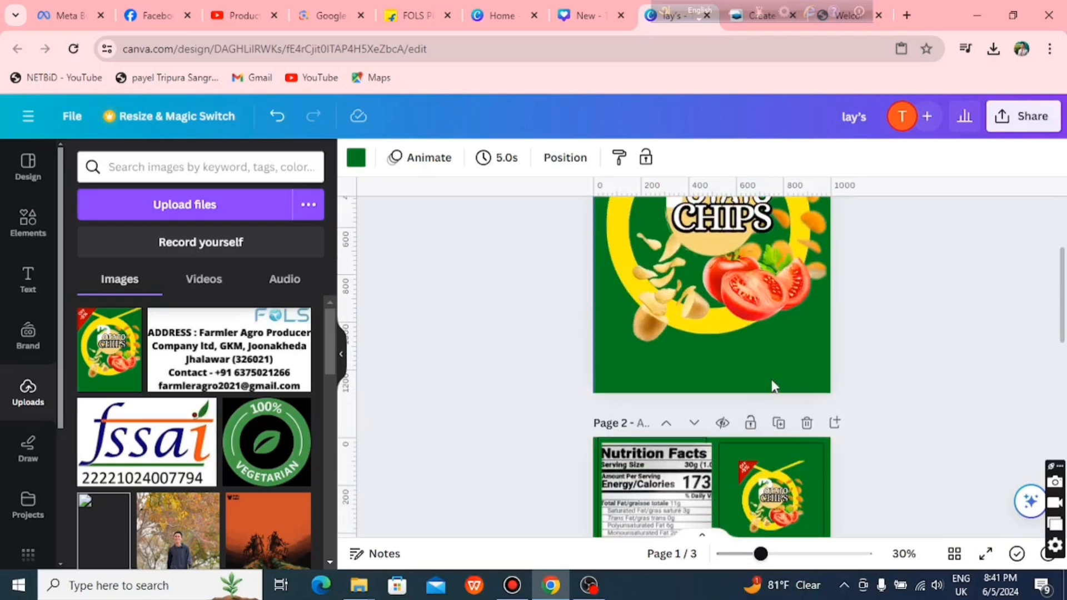
{"action": "scroll", "coordinate": [834, 383], "scroll_direction": "down", "scroll_amount": 6}
{"action": "scroll", "coordinate": [911, 389], "scroll_direction": "down", "scroll_amount": 10}
{"action": "left_click", "coordinate": [753, 412]}
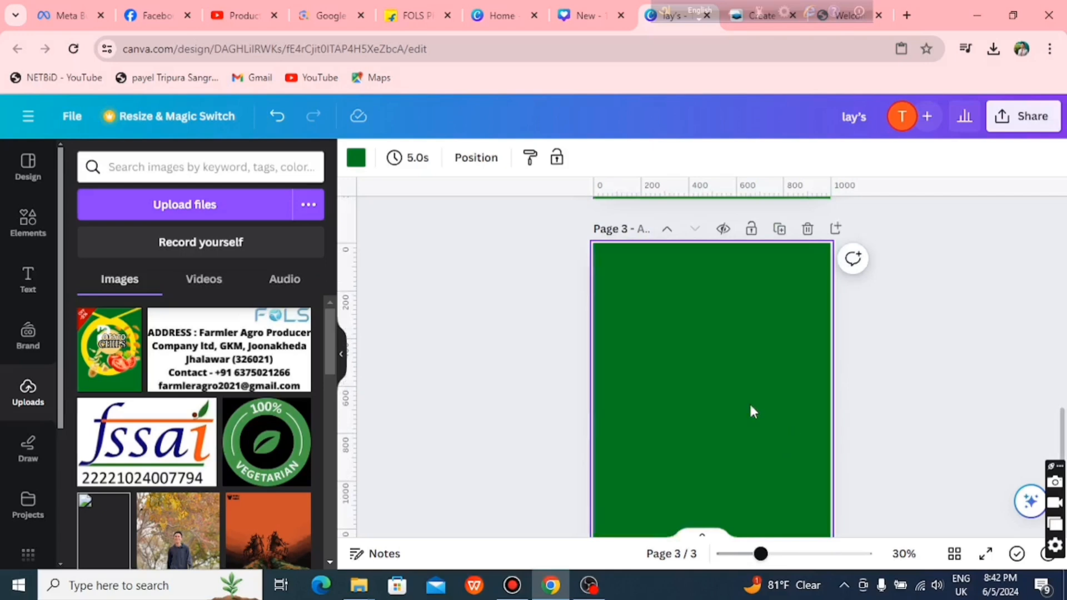
{"action": "left_click", "coordinate": [350, 165]}
{"action": "left_click", "coordinate": [129, 296]}
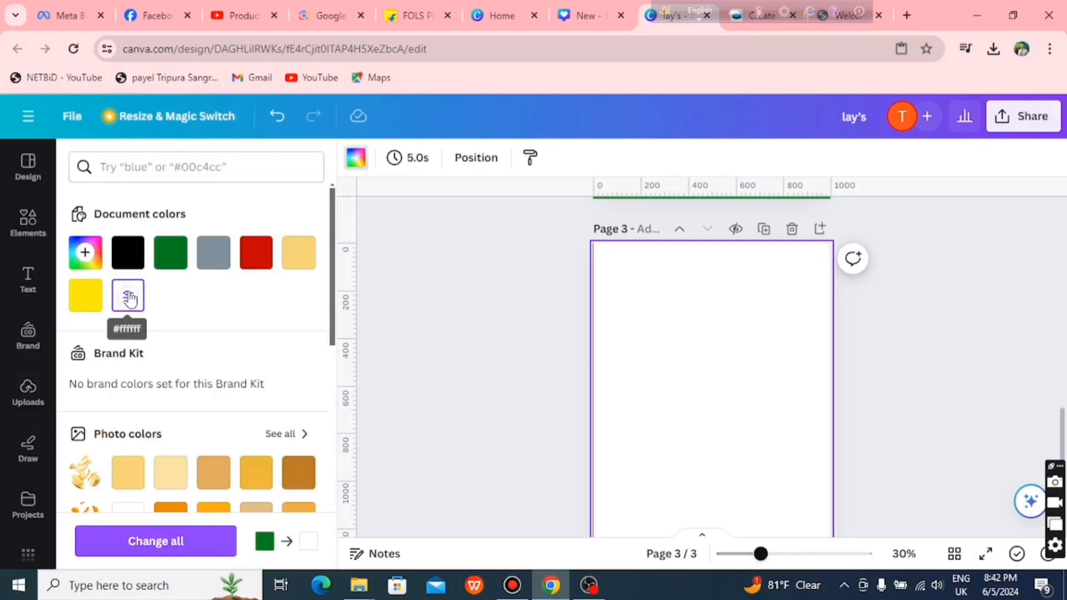
Step: Set the third page's background to the dark green used in the document's other pages
{"action": "scroll", "coordinate": [662, 345], "scroll_direction": "down", "scroll_amount": 2}
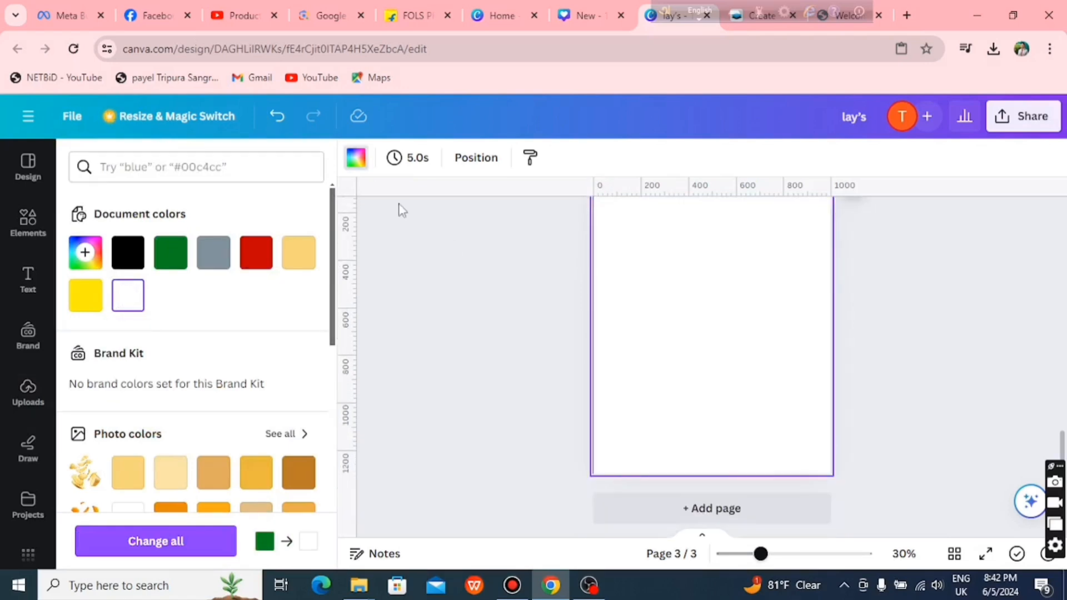
{"action": "scroll", "coordinate": [979, 329], "scroll_direction": "up", "scroll_amount": 5}
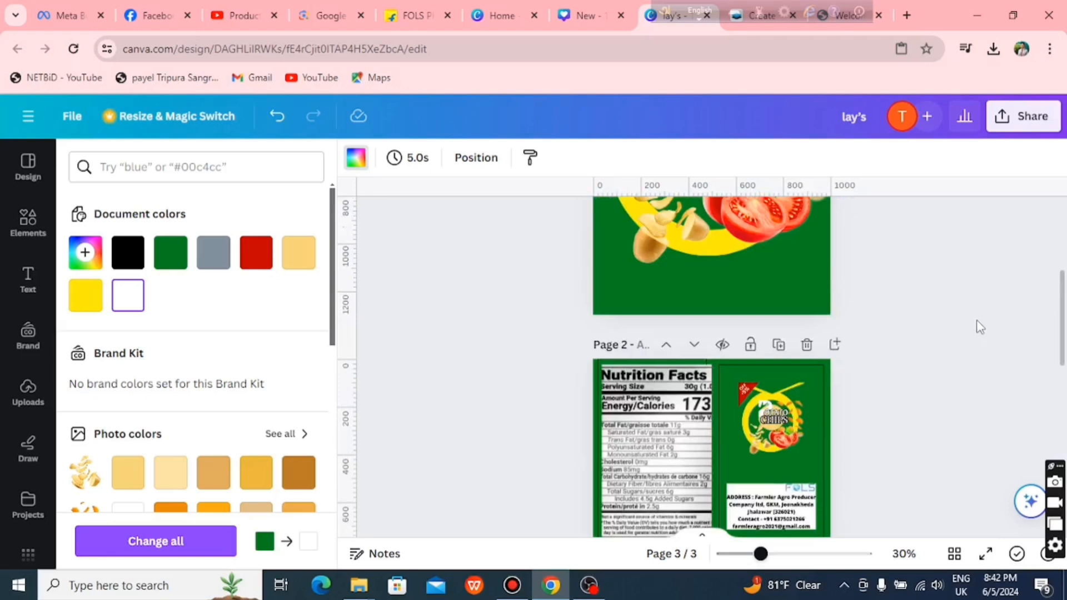
{"action": "scroll", "coordinate": [978, 329], "scroll_direction": "up", "scroll_amount": 5}
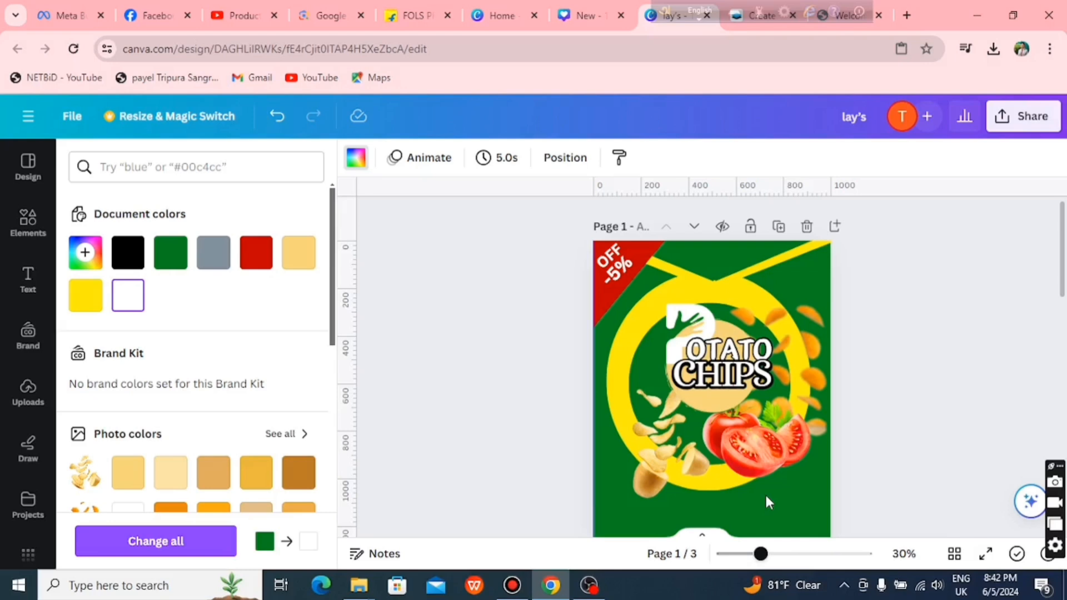
{"action": "scroll", "coordinate": [872, 414], "scroll_direction": "down", "scroll_amount": 4}
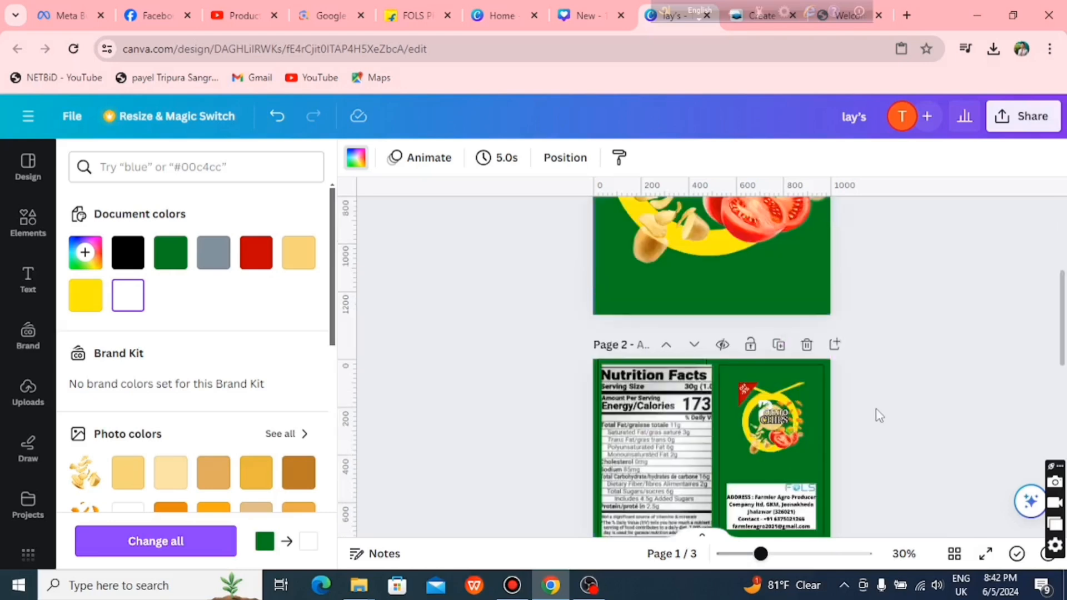
{"action": "scroll", "coordinate": [590, 290], "scroll_direction": "down", "scroll_amount": 8}
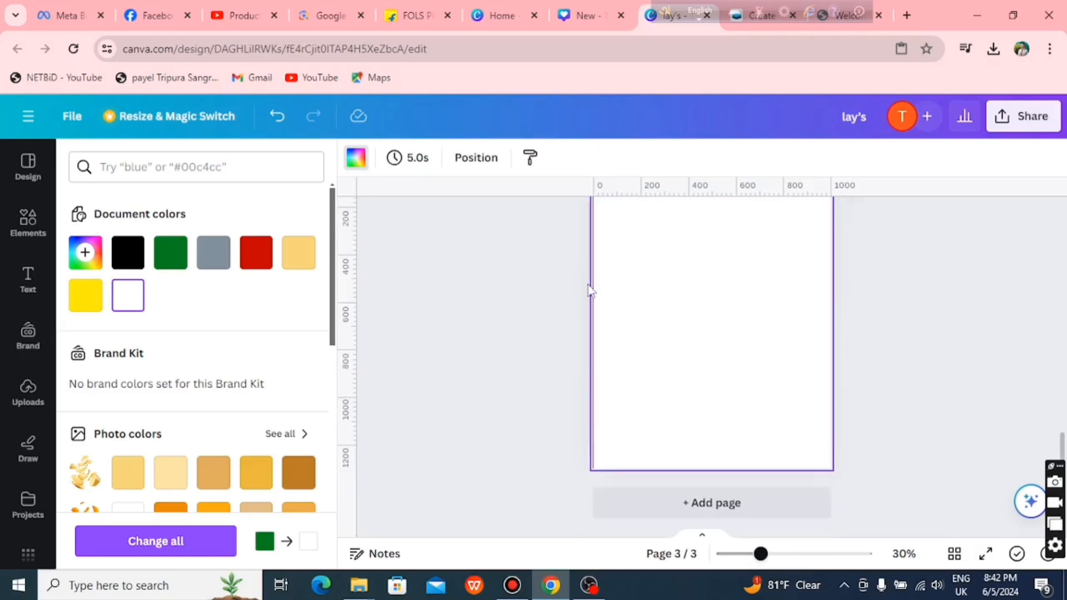
{"action": "left_click", "coordinate": [360, 164]}
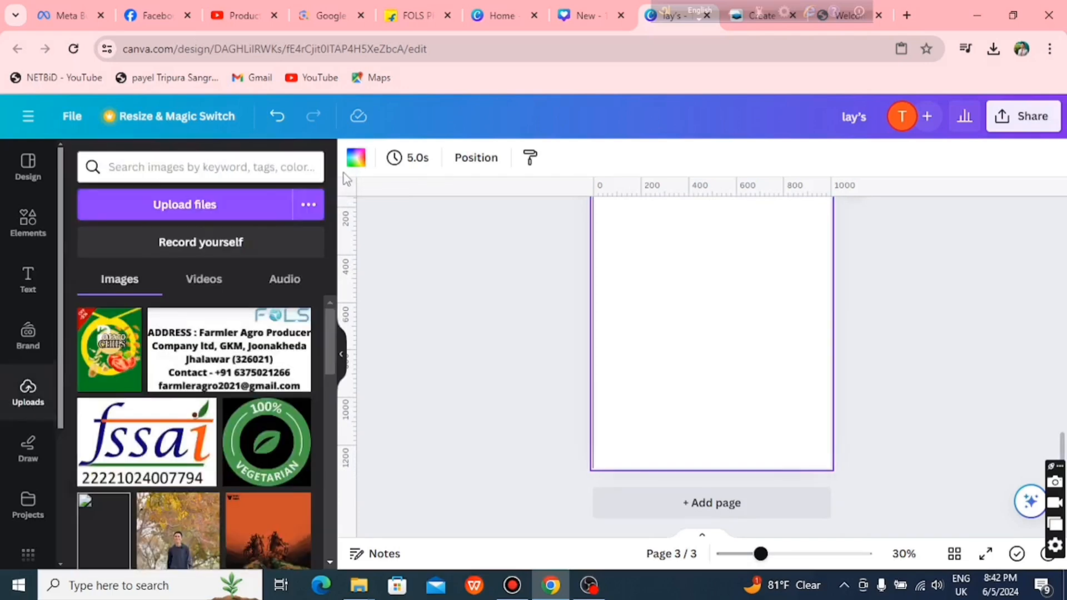
{"action": "left_click", "coordinate": [357, 163]}
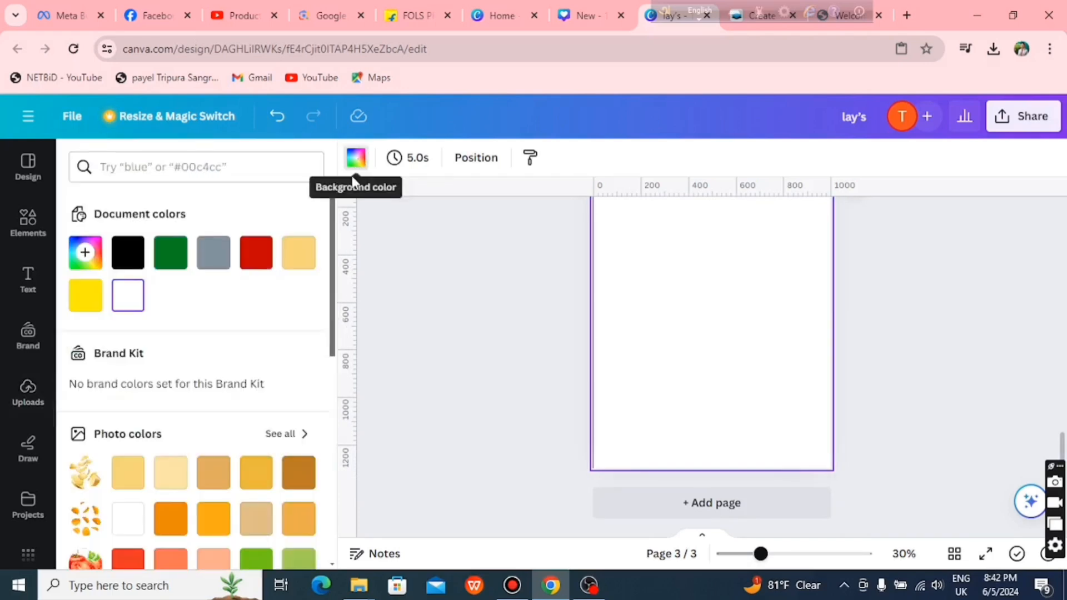
{"action": "left_click", "coordinate": [170, 255]}
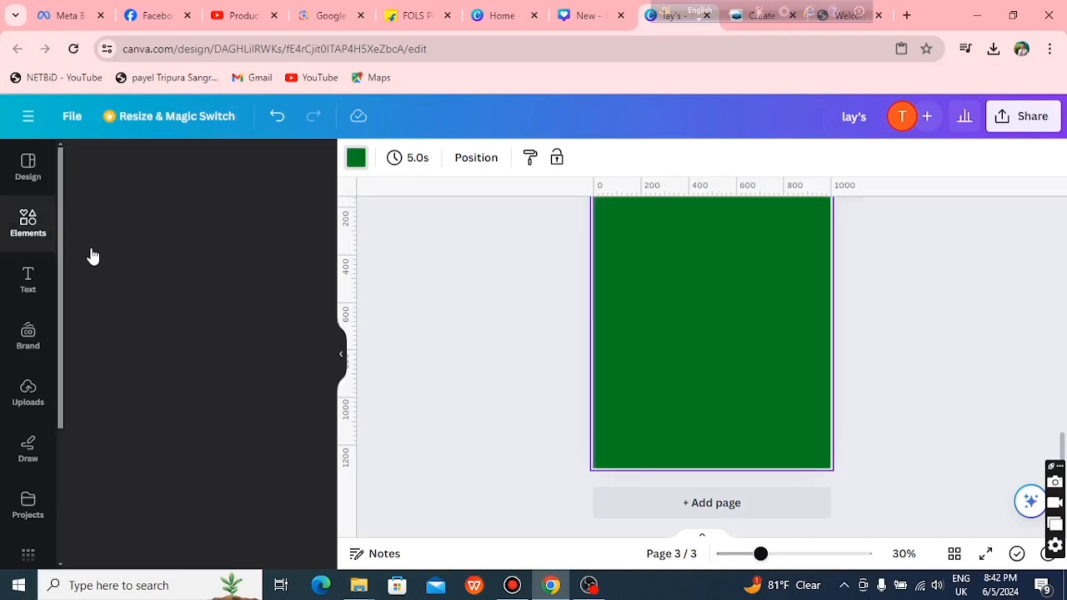
Step: Place a circle shape on page 3, enlarge it to about 800 px wide, and center it horizontally
{"action": "left_click", "coordinate": [701, 313]}
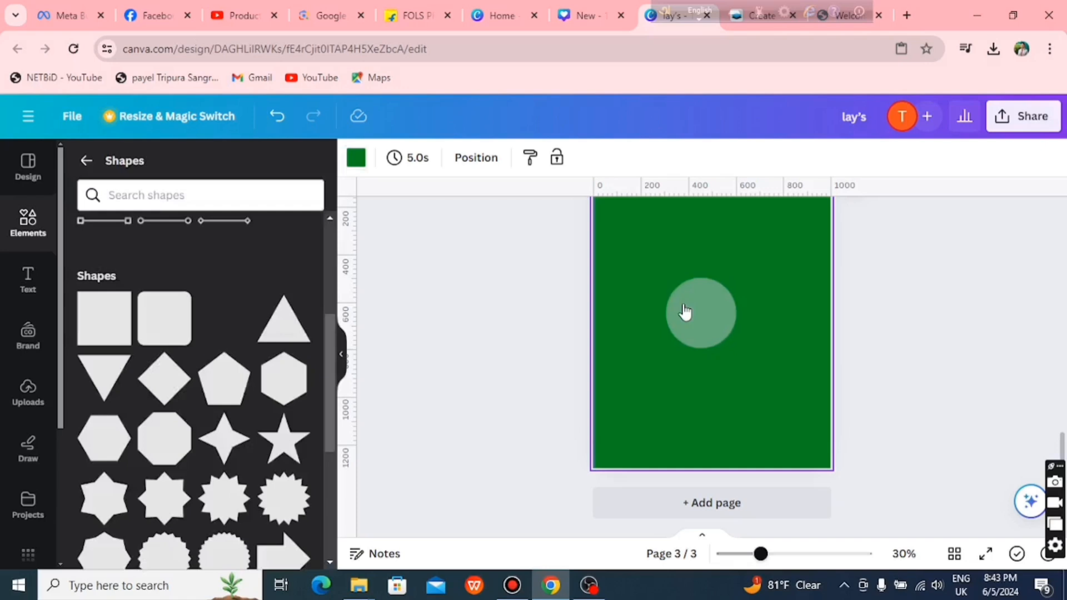
{"action": "left_click_drag", "start_coordinate": [684, 312], "coordinate": [687, 312]}
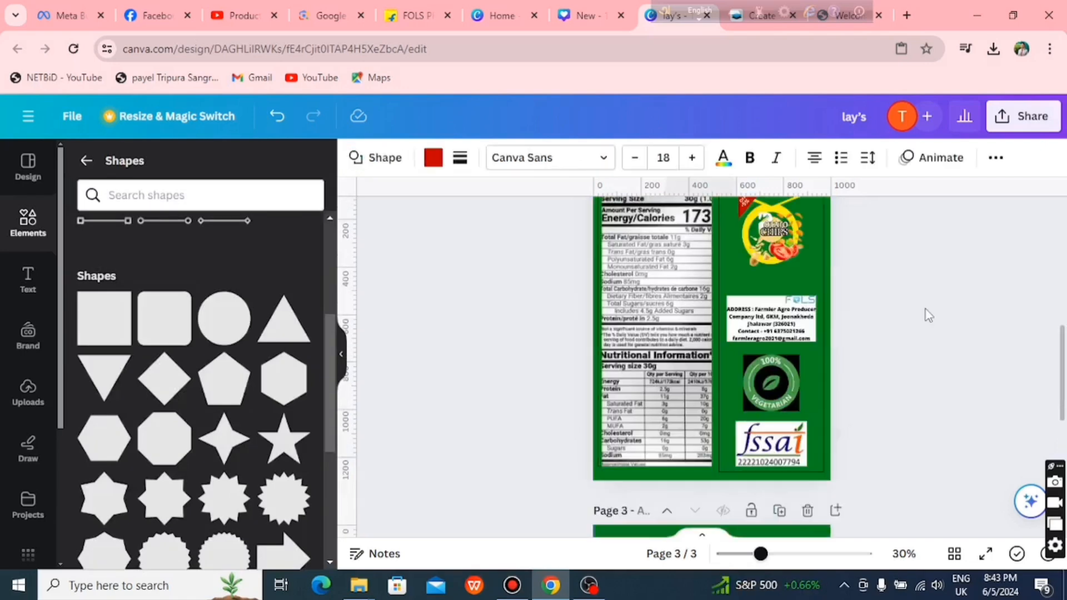
{"action": "scroll", "coordinate": [927, 313], "scroll_direction": "up", "scroll_amount": 1}
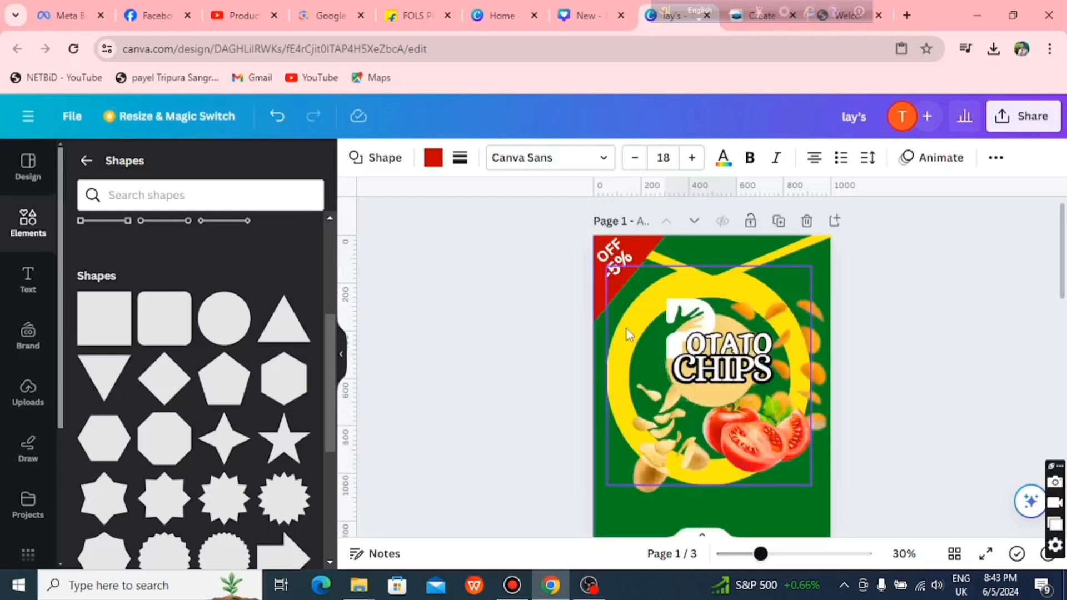
{"action": "scroll", "coordinate": [973, 326], "scroll_direction": "down", "scroll_amount": 10}
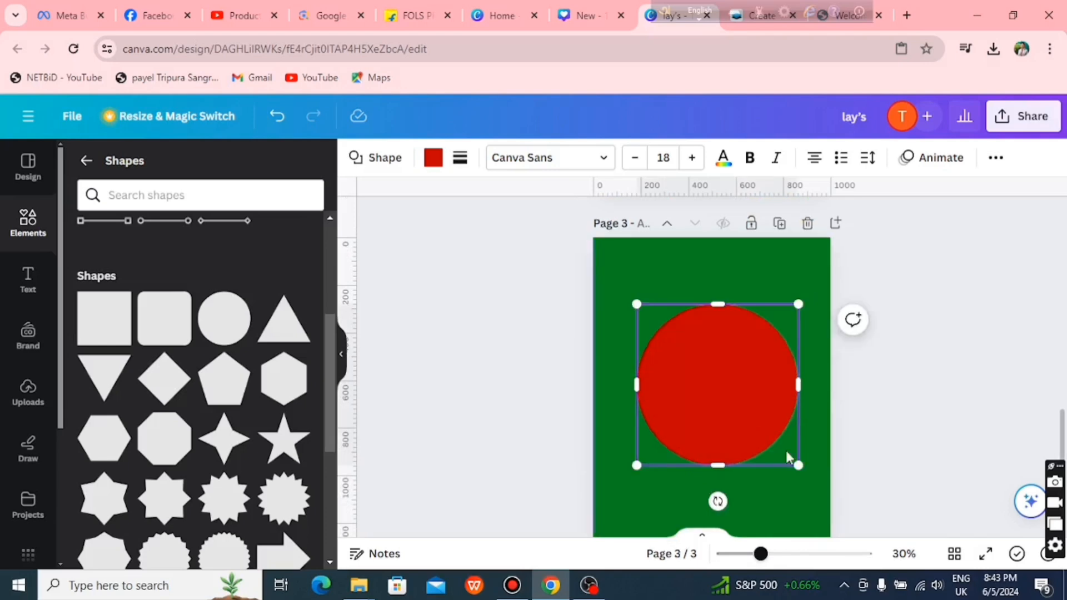
{"action": "left_click_drag", "start_coordinate": [798, 465], "coordinate": [826, 493]}
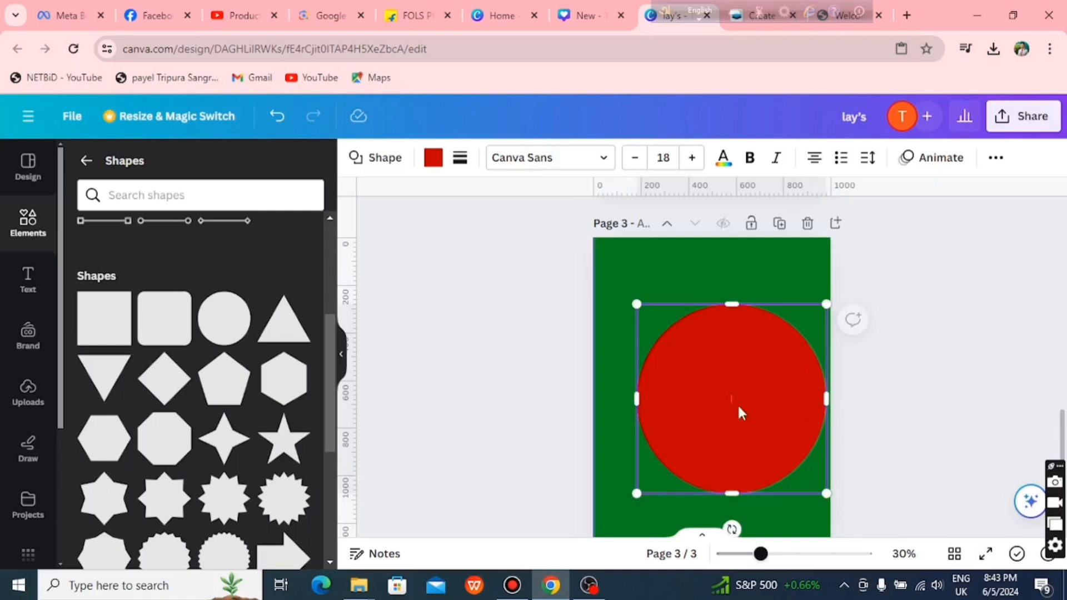
{"action": "left_click_drag", "start_coordinate": [737, 407], "coordinate": [725, 399]}
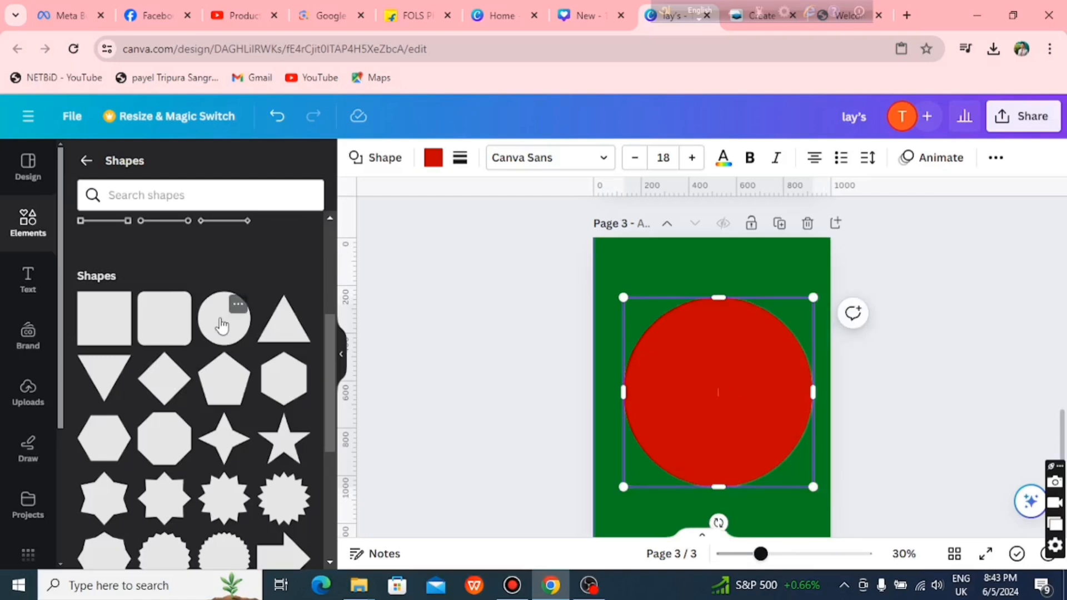
Step: Place a second, smaller circle at the center of the red circle and fill it with white
{"action": "left_click_drag", "start_coordinate": [223, 320], "coordinate": [714, 382]}
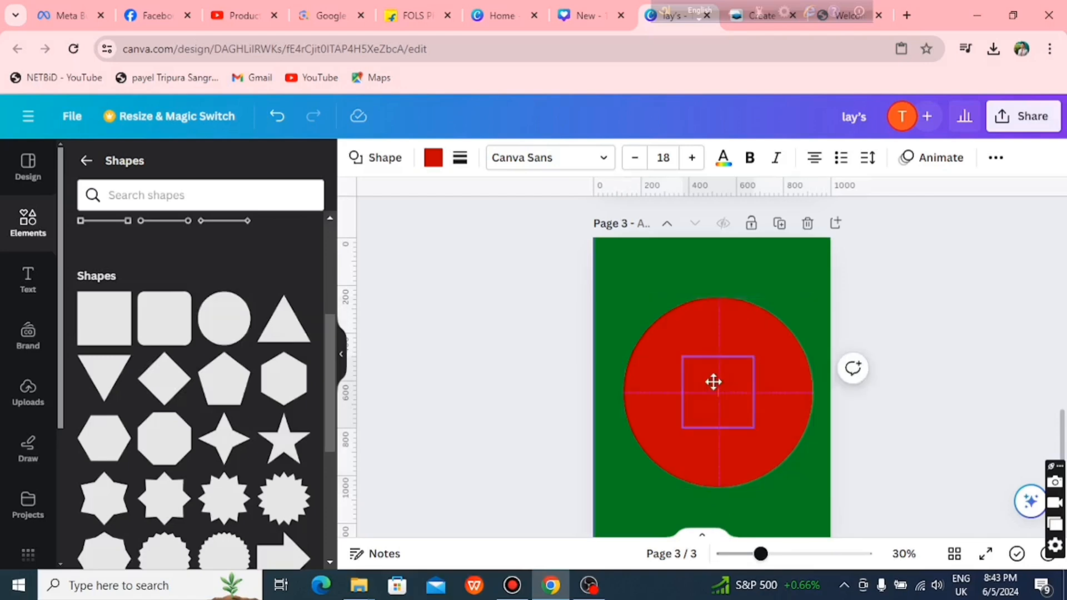
{"action": "left_click", "coordinate": [433, 157]}
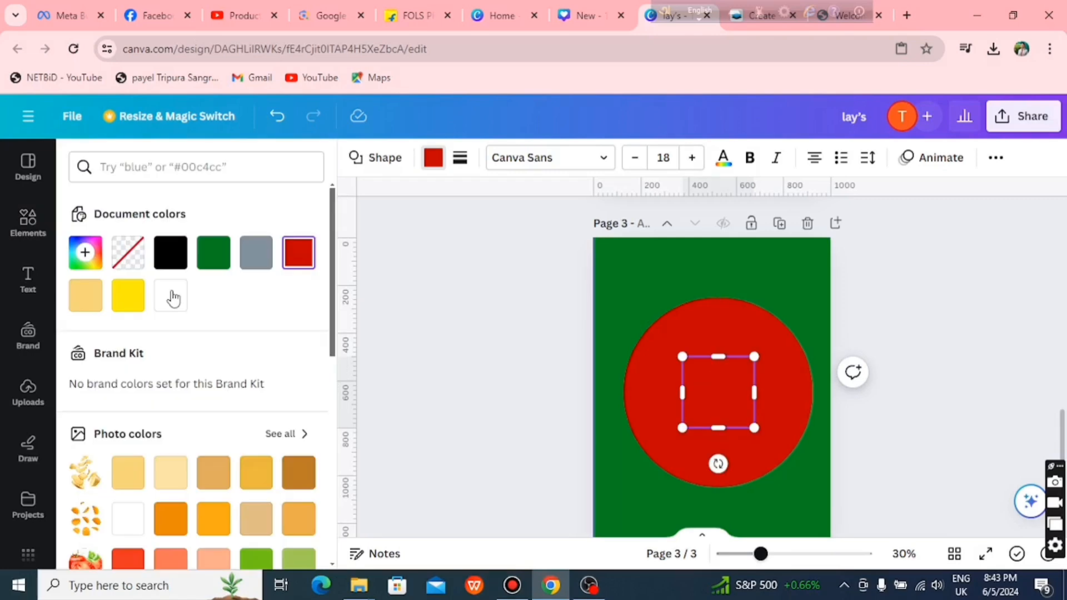
{"action": "left_click", "coordinate": [173, 298]}
{"action": "scroll", "coordinate": [910, 389], "scroll_direction": "up", "scroll_amount": 5}
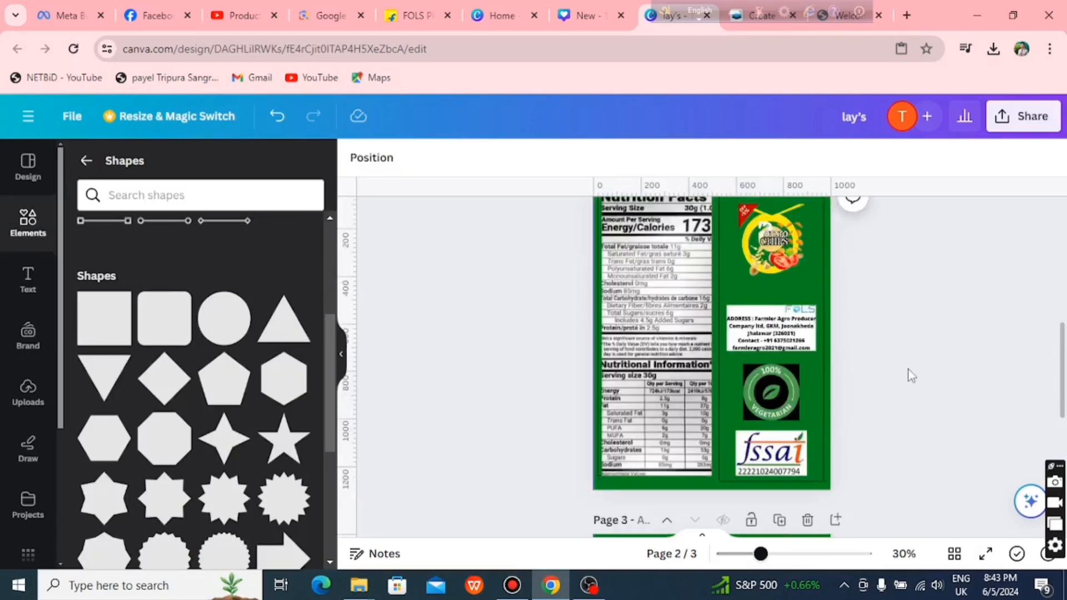
{"action": "scroll", "coordinate": [644, 379], "scroll_direction": "up", "scroll_amount": 5}
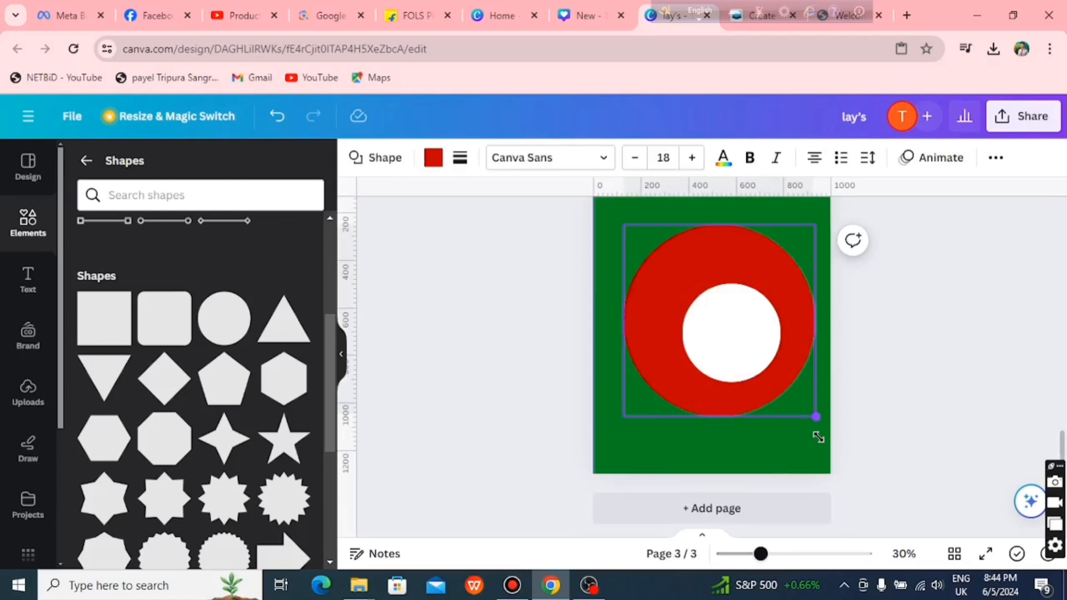
Step: Enlarge the red circle to about 850 px wide, center it horizontally on the page, and fill it with the document's yellow
{"action": "left_click_drag", "start_coordinate": [818, 437], "coordinate": [828, 429]}
{"action": "left_click_drag", "start_coordinate": [761, 384], "coordinate": [761, 389]}
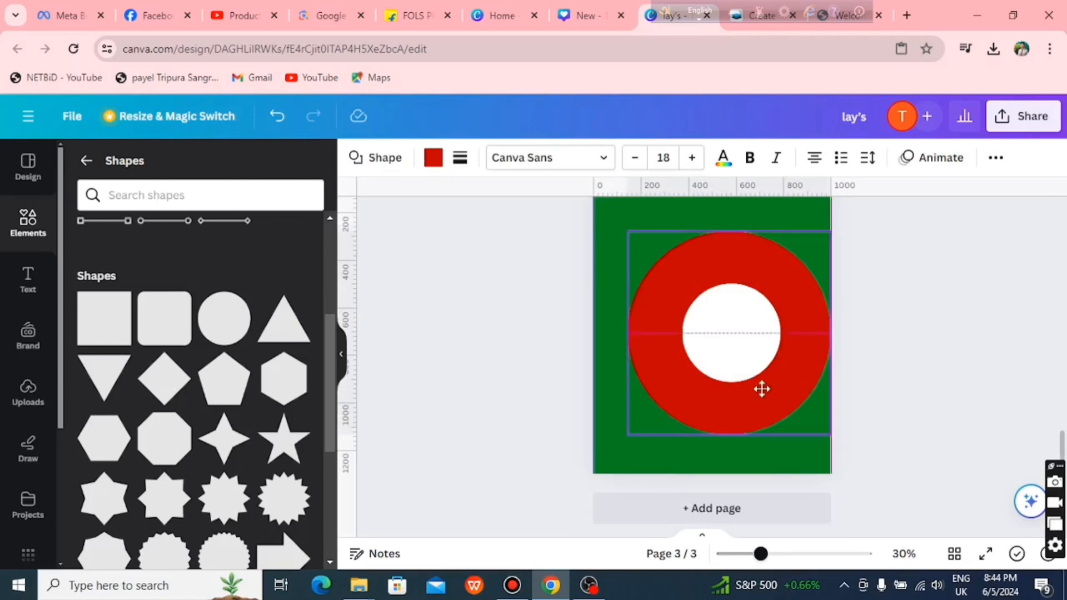
{"action": "left_click_drag", "start_coordinate": [761, 389], "coordinate": [751, 389]}
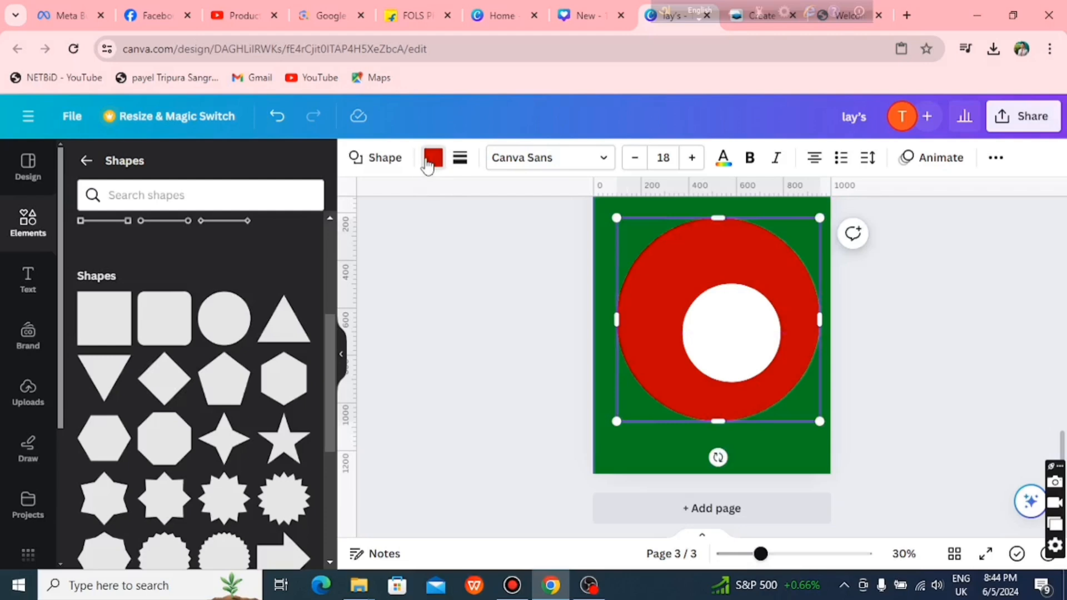
{"action": "left_click", "coordinate": [432, 158]}
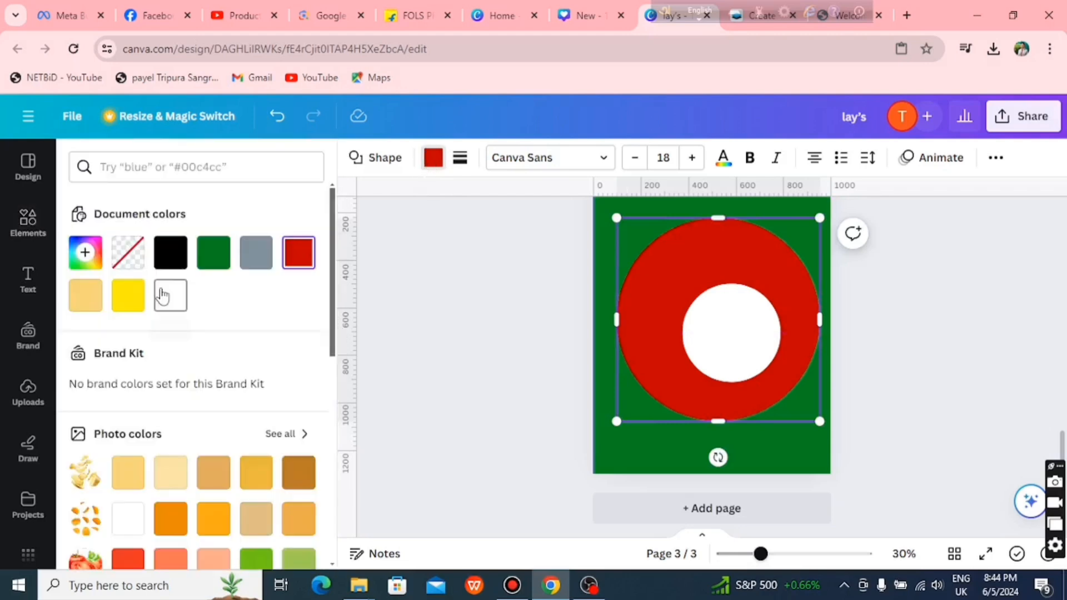
{"action": "left_click", "coordinate": [126, 306]}
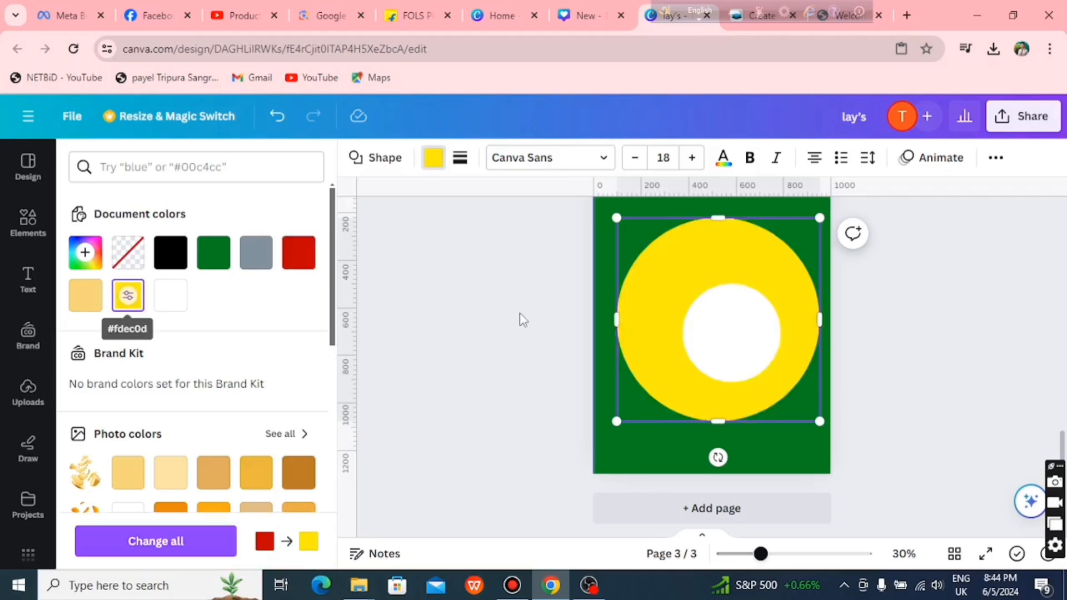
Step: Enlarge the white circle to about 550 px wide and position it in the middle of the yellow circle
{"action": "left_click", "coordinate": [737, 332]}
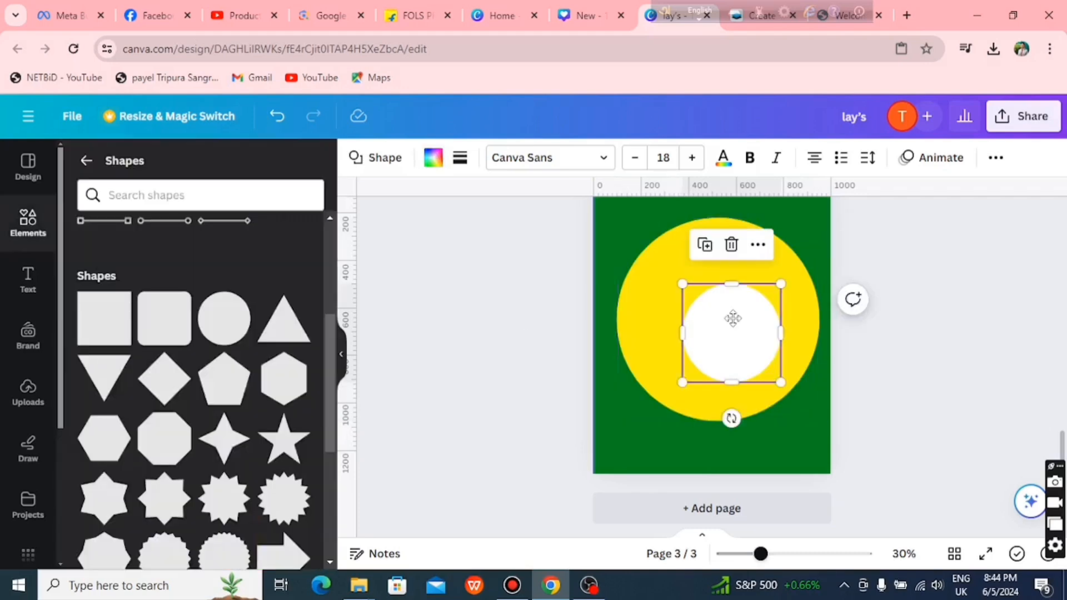
{"action": "left_click_drag", "start_coordinate": [733, 318], "coordinate": [719, 309]}
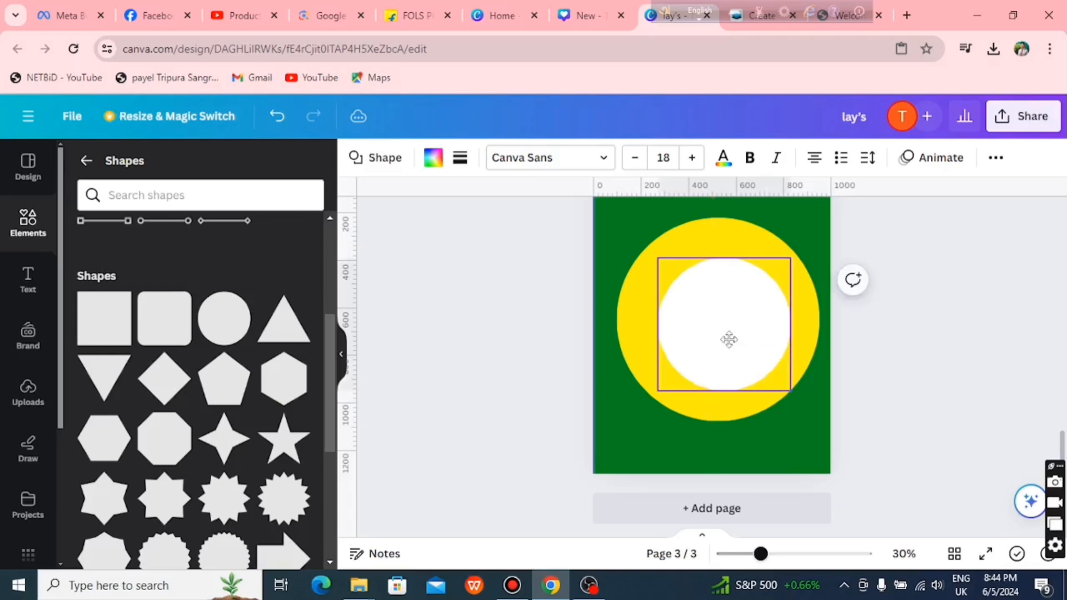
{"action": "left_click_drag", "start_coordinate": [729, 341], "coordinate": [729, 340]}
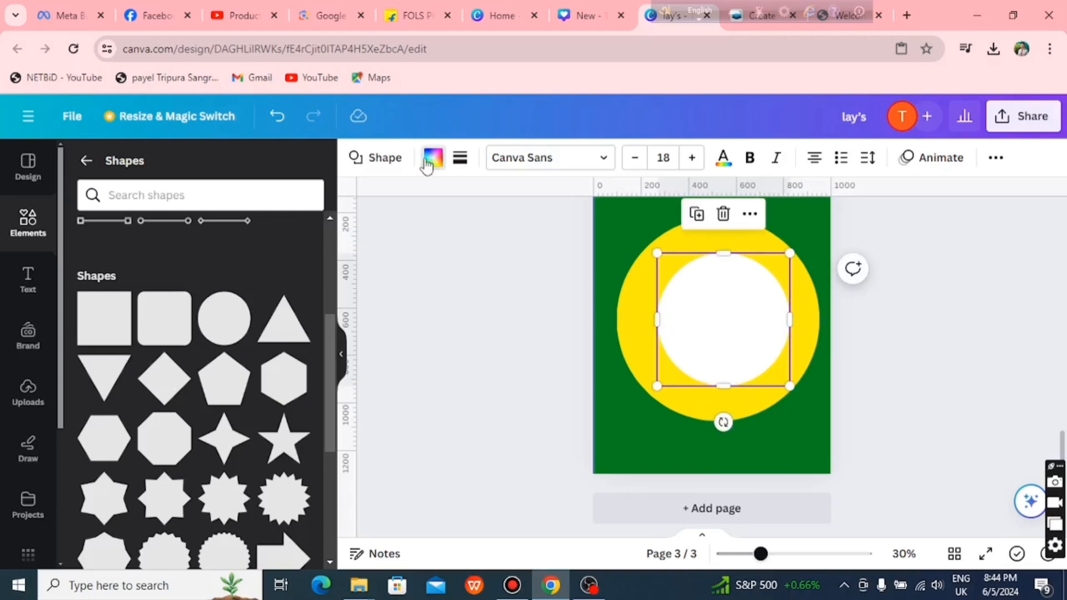
Step: Fill the inner circle with the document's dark green #008220 and center it inside the yellow circle to form a ring
{"action": "left_click", "coordinate": [432, 158]}
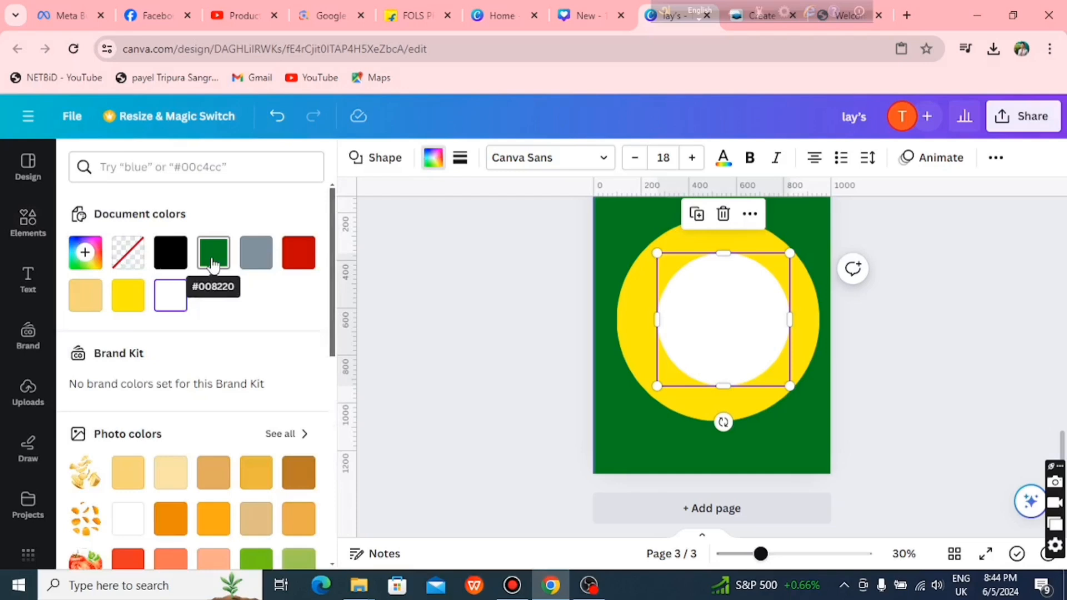
{"action": "left_click", "coordinate": [212, 266]}
{"action": "left_click_drag", "start_coordinate": [740, 337], "coordinate": [735, 332]}
Step: Place the recently used rough-edged white circle graphic at the center of the green circle on page 3
{"action": "scroll", "coordinate": [959, 351], "scroll_direction": "up", "scroll_amount": 5}
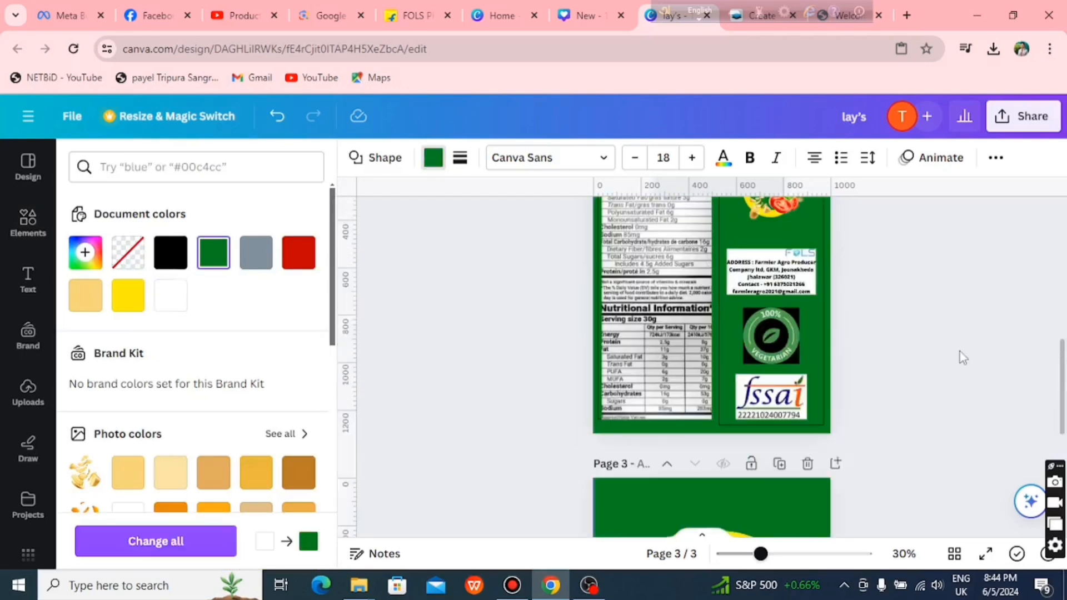
{"action": "scroll", "coordinate": [959, 351], "scroll_direction": "up", "scroll_amount": 10}
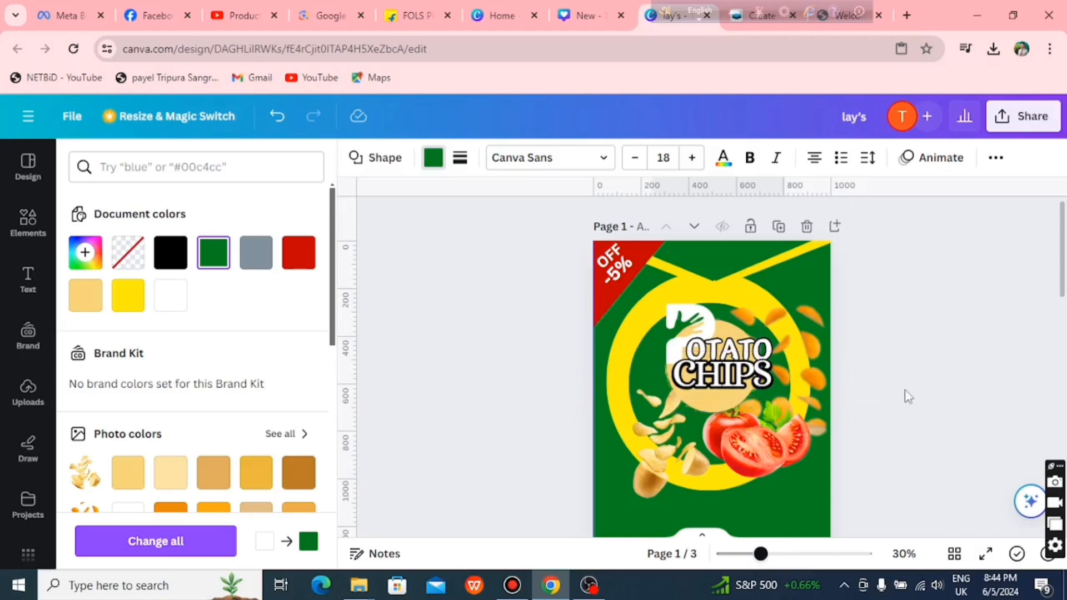
{"action": "scroll", "coordinate": [904, 389], "scroll_direction": "down", "scroll_amount": 10}
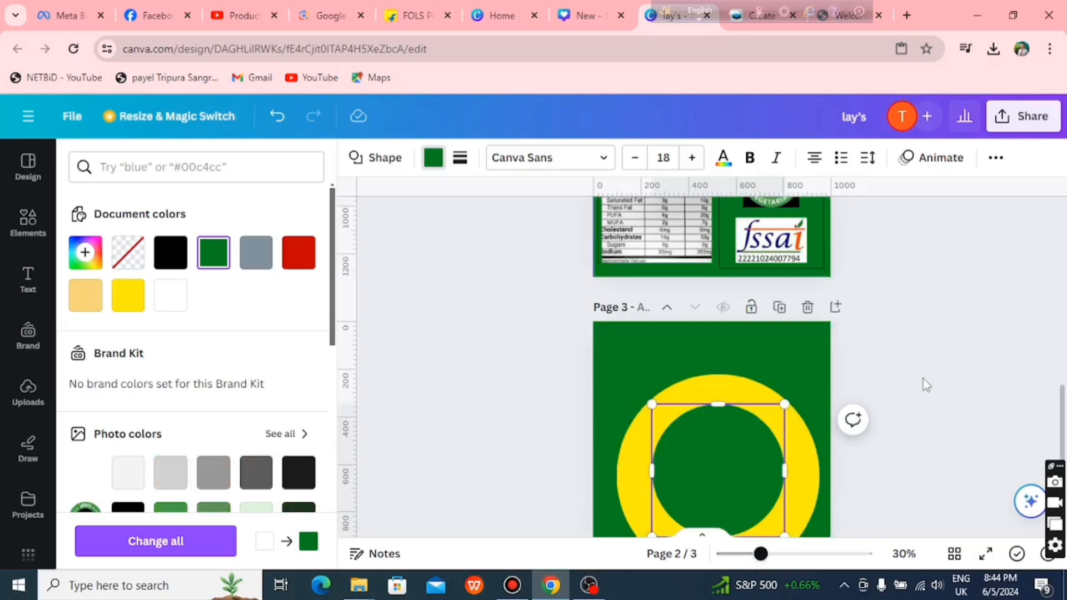
{"action": "scroll", "coordinate": [922, 379], "scroll_direction": "down", "scroll_amount": 3}
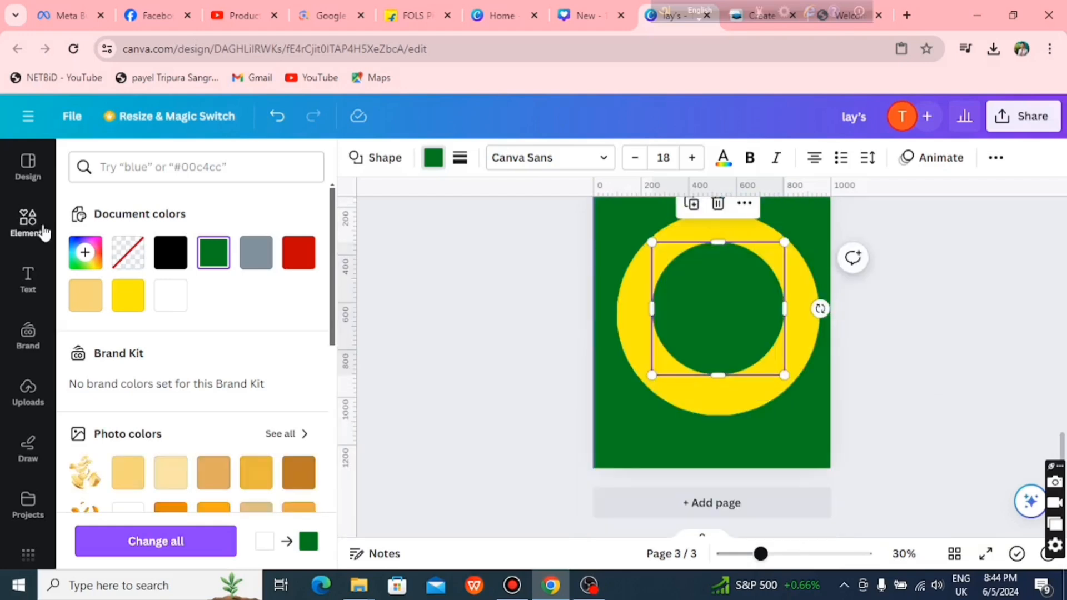
{"action": "left_click", "coordinate": [44, 229]}
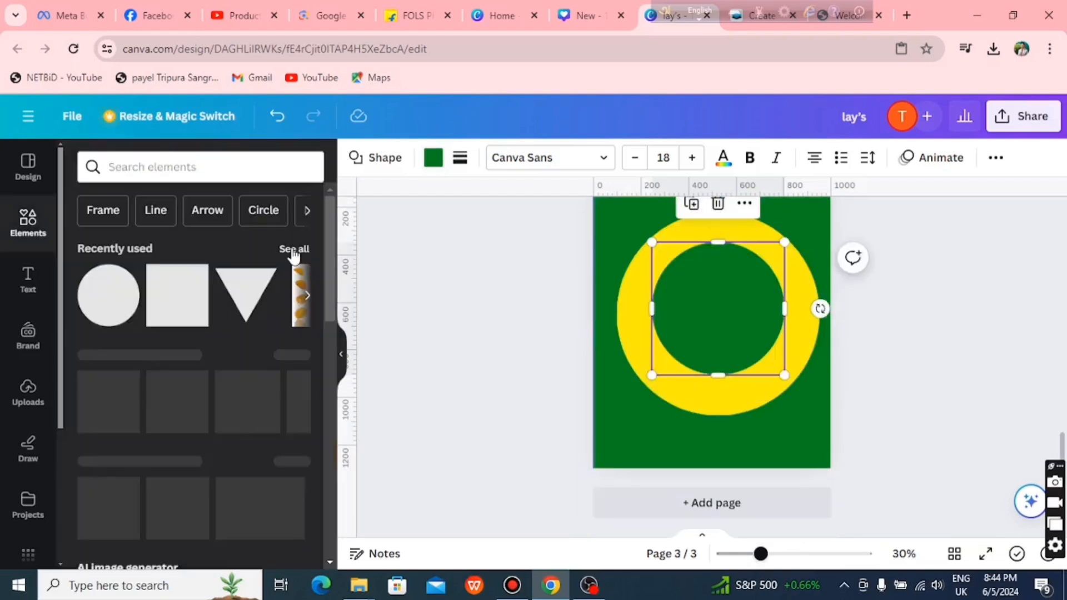
{"action": "left_click", "coordinate": [293, 250]}
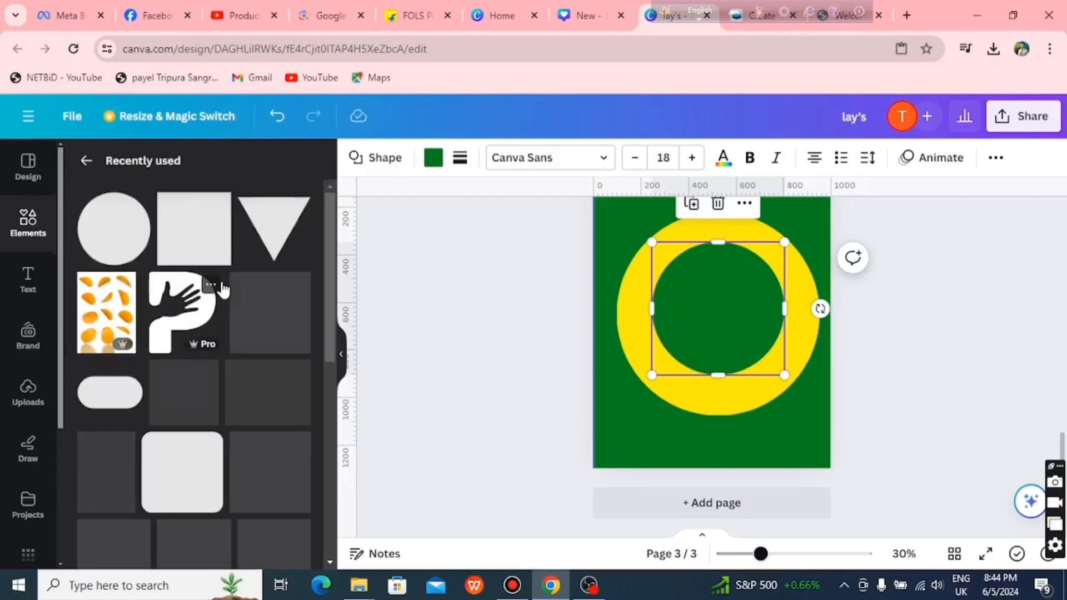
{"action": "scroll", "coordinate": [253, 328], "scroll_direction": "down", "scroll_amount": 3}
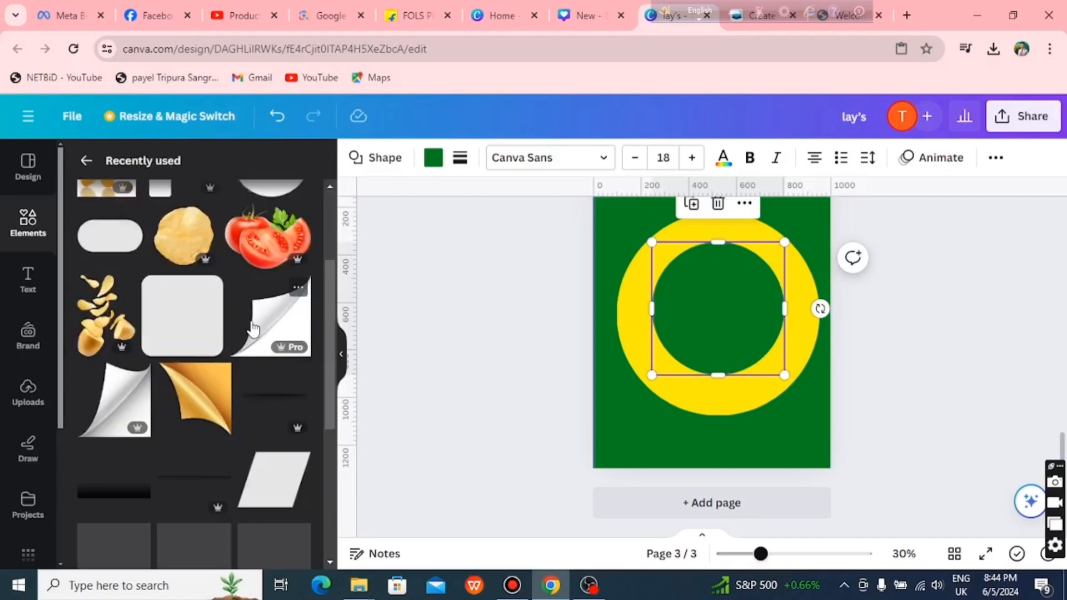
{"action": "scroll", "coordinate": [253, 329], "scroll_direction": "up", "scroll_amount": 3}
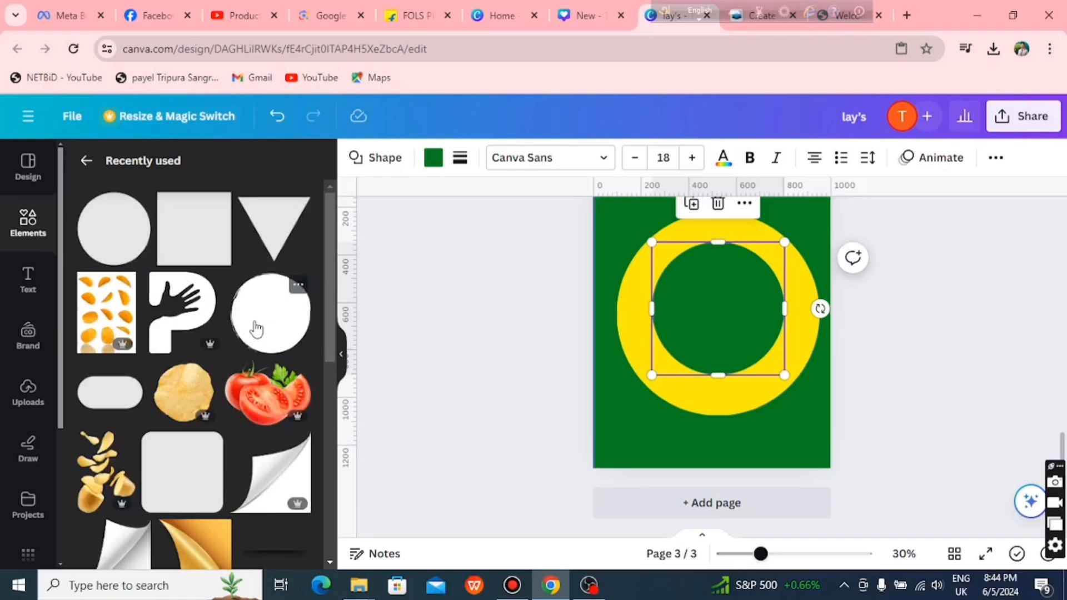
{"action": "left_click_drag", "start_coordinate": [256, 329], "coordinate": [699, 323]}
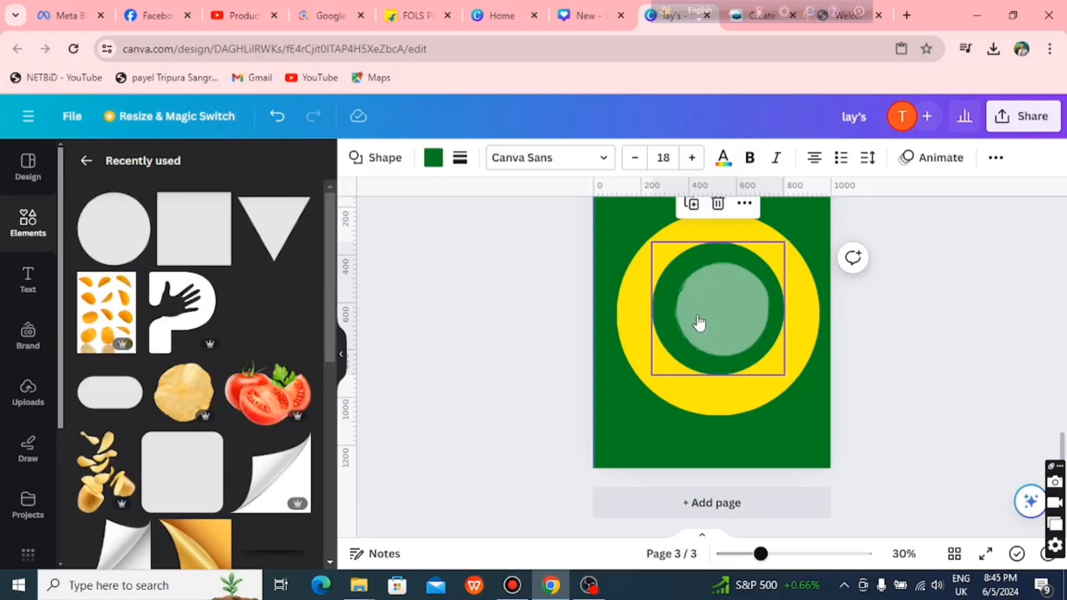
Step: Recolor the rough-edged circle with the document's light tan to match the page 1 design
{"action": "scroll", "coordinate": [871, 323], "scroll_direction": "up", "scroll_amount": 11}
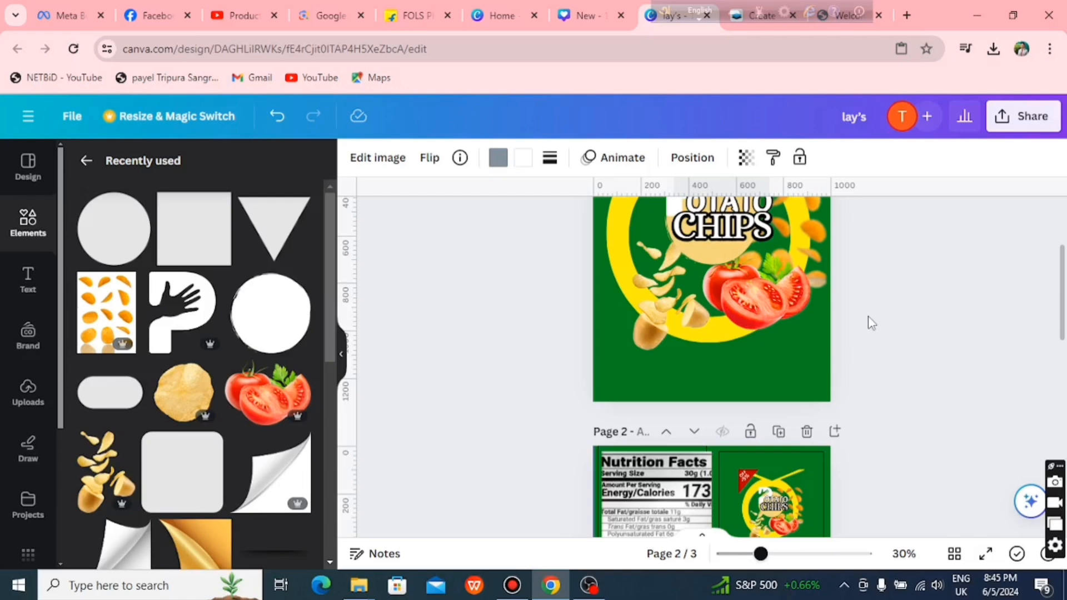
{"action": "scroll", "coordinate": [868, 315], "scroll_direction": "down", "scroll_amount": 10}
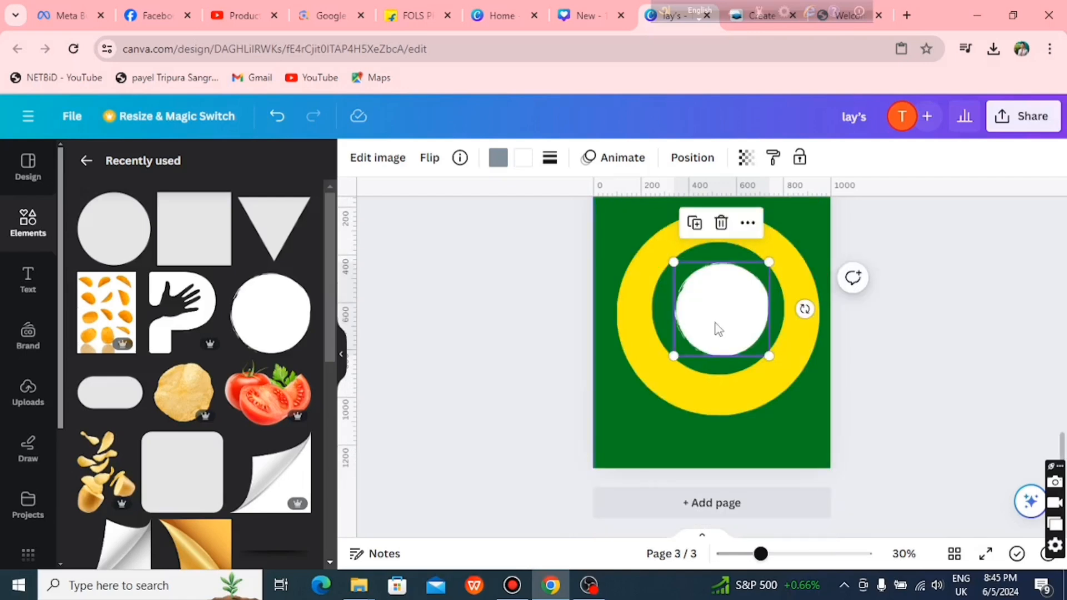
{"action": "left_click", "coordinate": [524, 167]}
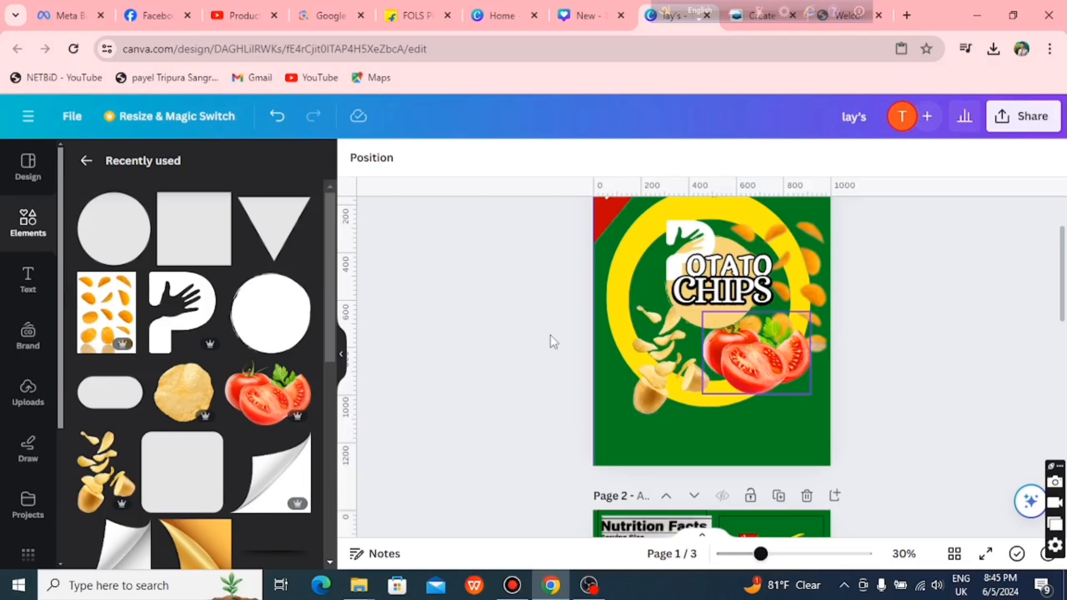
Step: Add the recently used tomato image to page 3 over the lower right of the yellow ring
{"action": "left_click", "coordinate": [143, 162]}
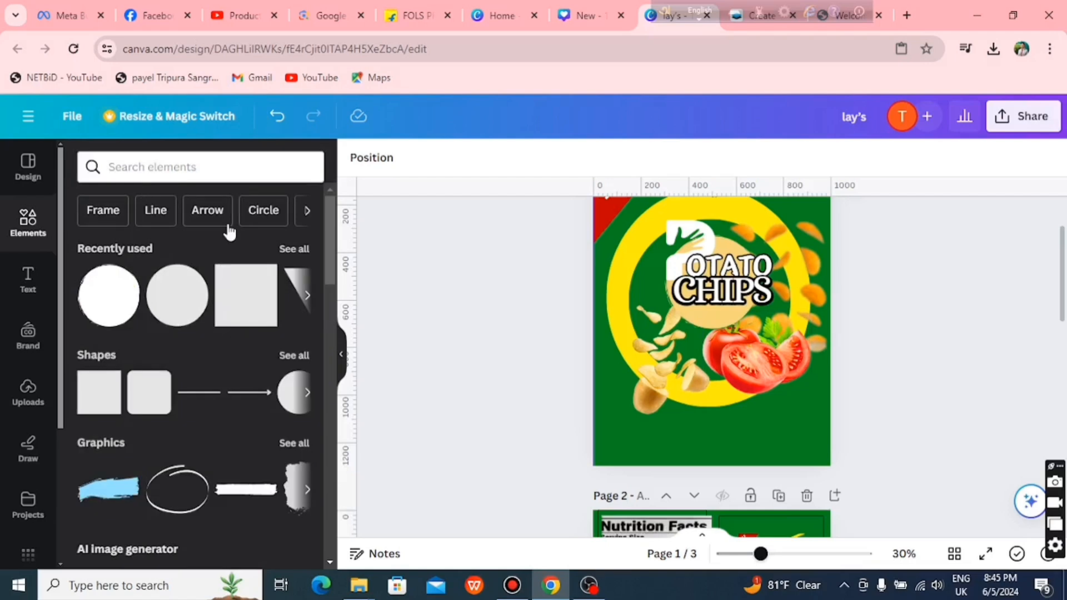
{"action": "left_click", "coordinate": [294, 248]}
{"action": "scroll", "coordinate": [262, 261], "scroll_direction": "down", "scroll_amount": 3}
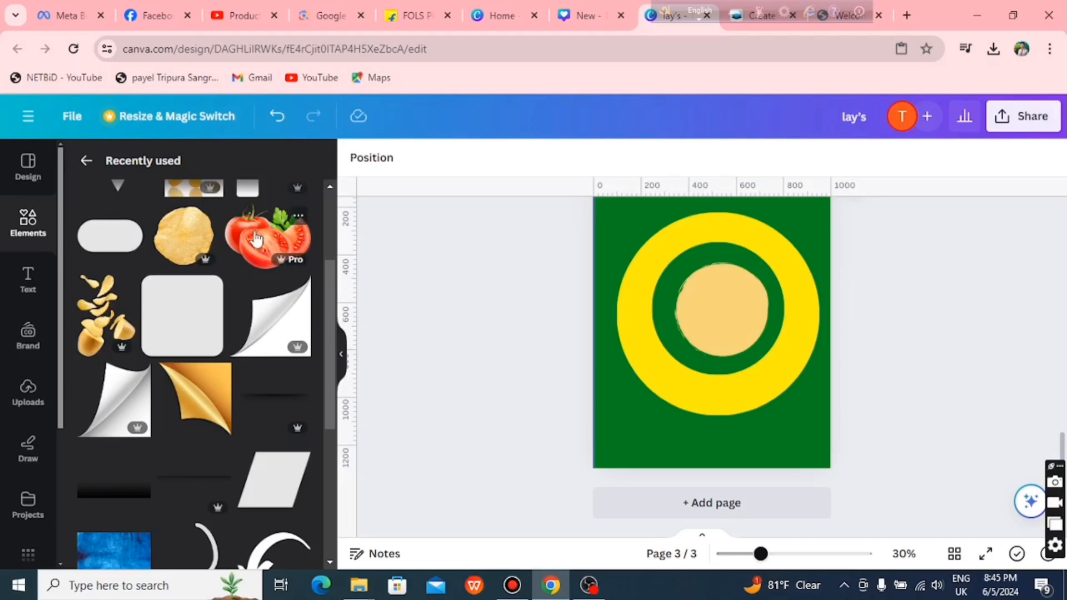
{"action": "left_click", "coordinate": [256, 239]}
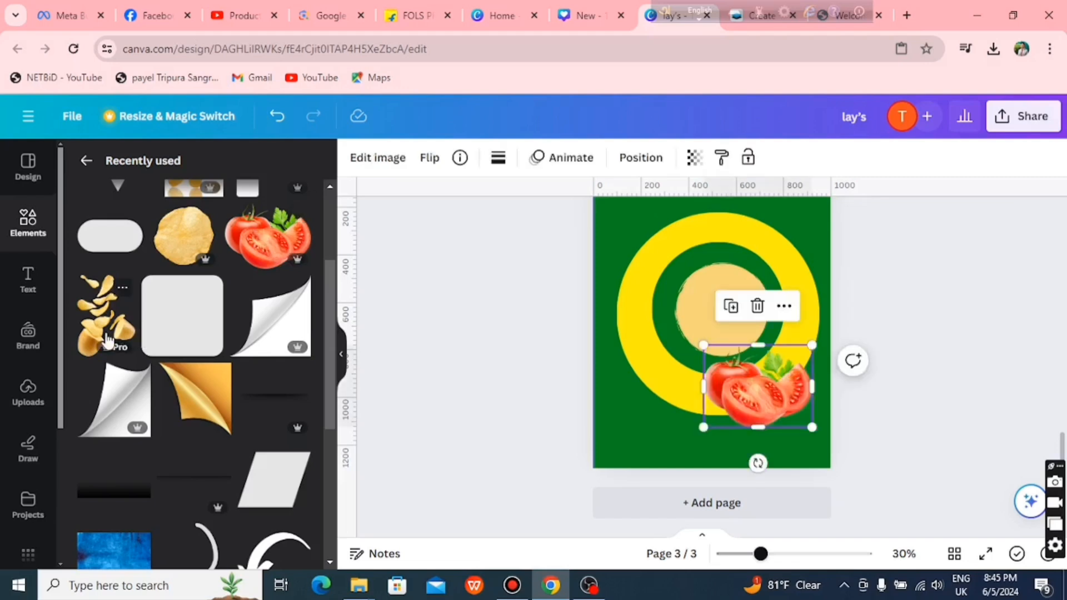
Step: Place the falling potato chips image over the ring's lower left, and shrink both it and the tomato image
{"action": "left_click_drag", "start_coordinate": [107, 340], "coordinate": [621, 354]}
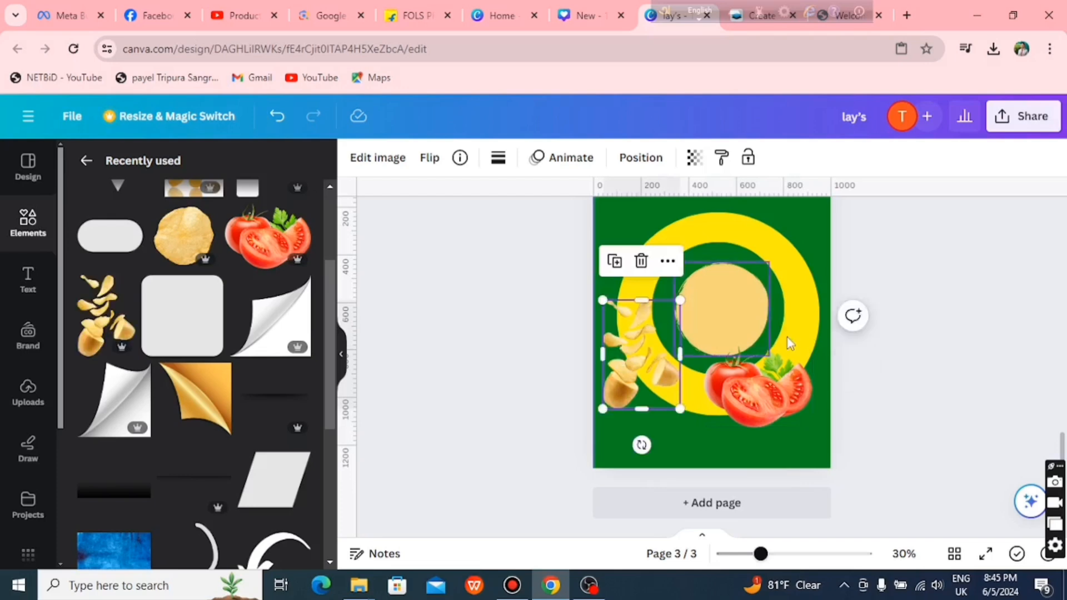
{"action": "left_click_drag", "start_coordinate": [680, 409], "coordinate": [660, 385]}
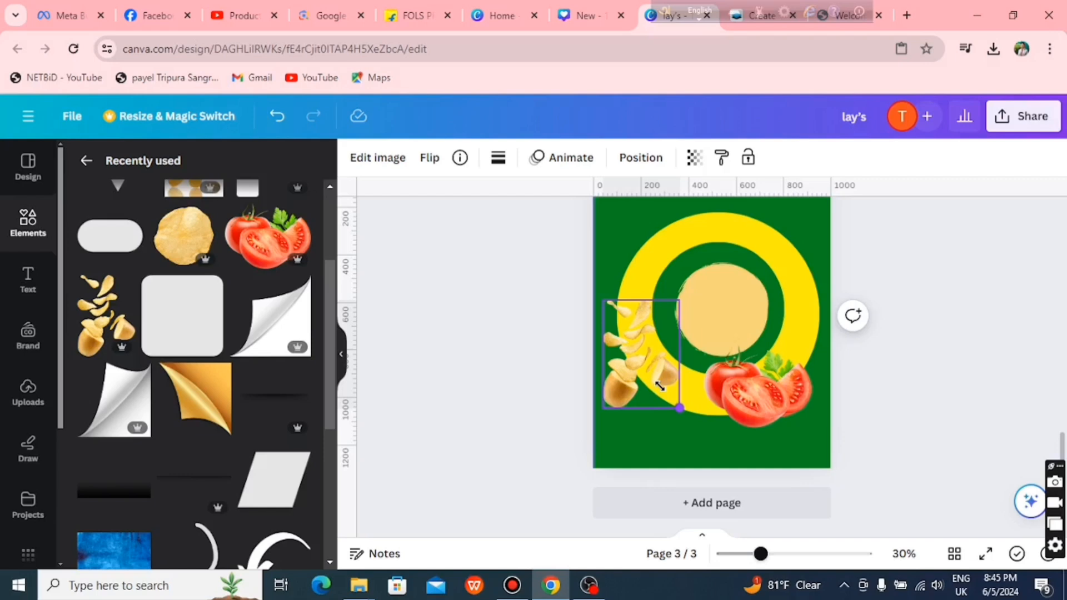
{"action": "left_click_drag", "start_coordinate": [789, 417], "coordinate": [800, 417]}
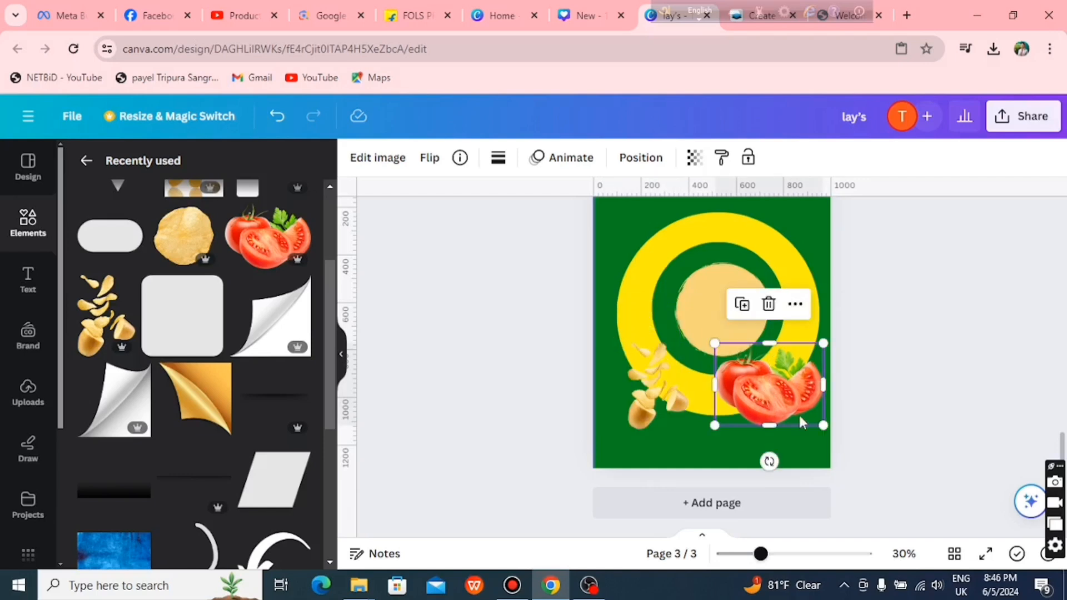
{"action": "left_click_drag", "start_coordinate": [800, 418], "coordinate": [783, 396]}
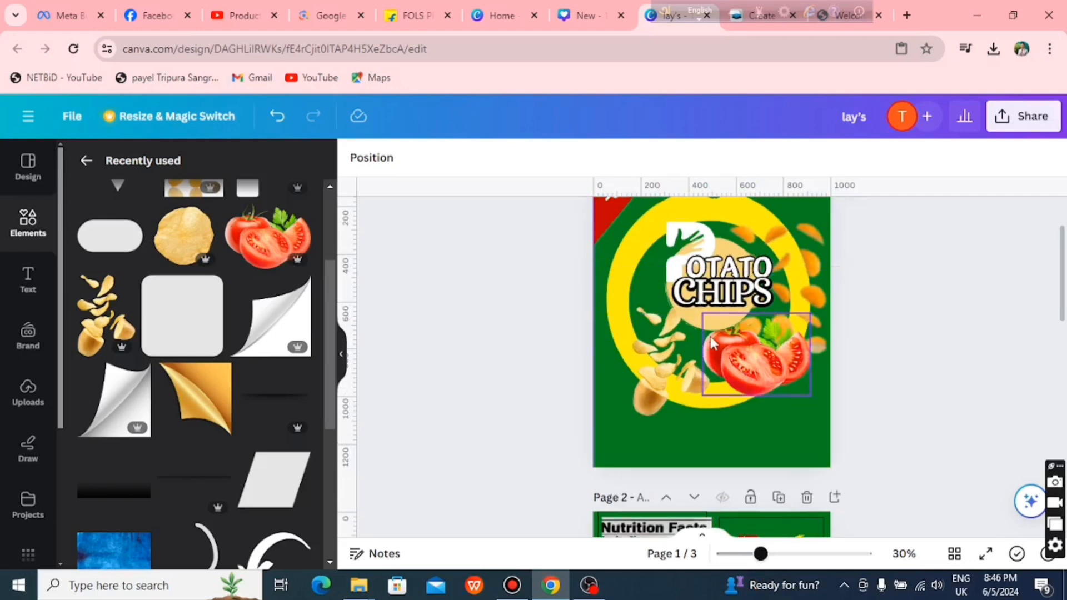
Step: Add a heading reading "Chips" over the tan circle on page 3 and set it to uppercase
{"action": "scroll", "coordinate": [713, 343], "scroll_direction": "up", "scroll_amount": 2}
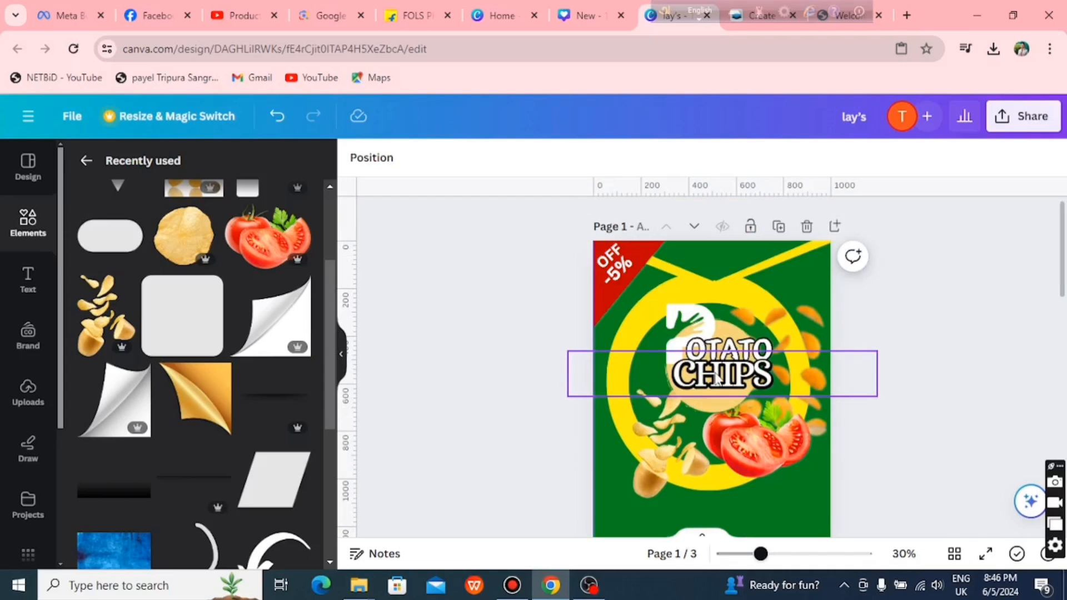
{"action": "scroll", "coordinate": [715, 380], "scroll_direction": "down", "scroll_amount": 10}
{"action": "left_click", "coordinate": [25, 281]}
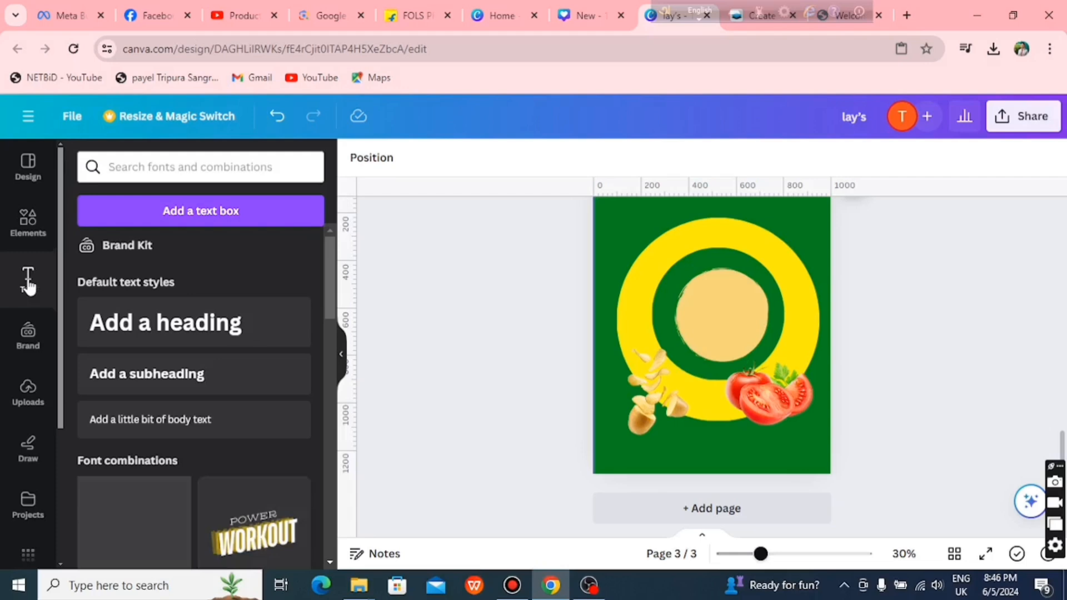
{"action": "left_click", "coordinate": [165, 323]}
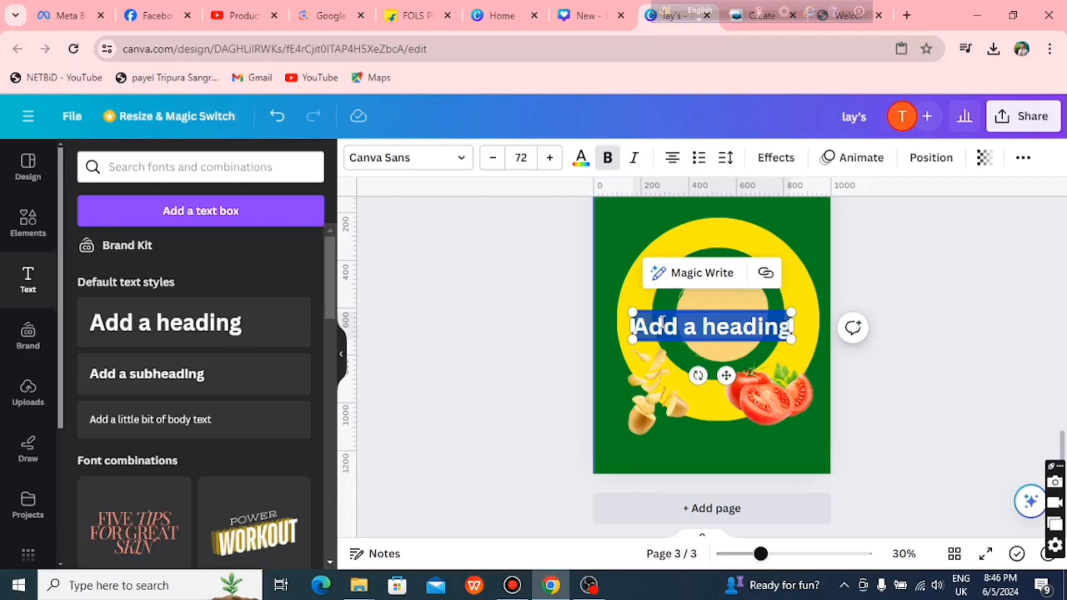
{"action": "type", "text": "Chi"}
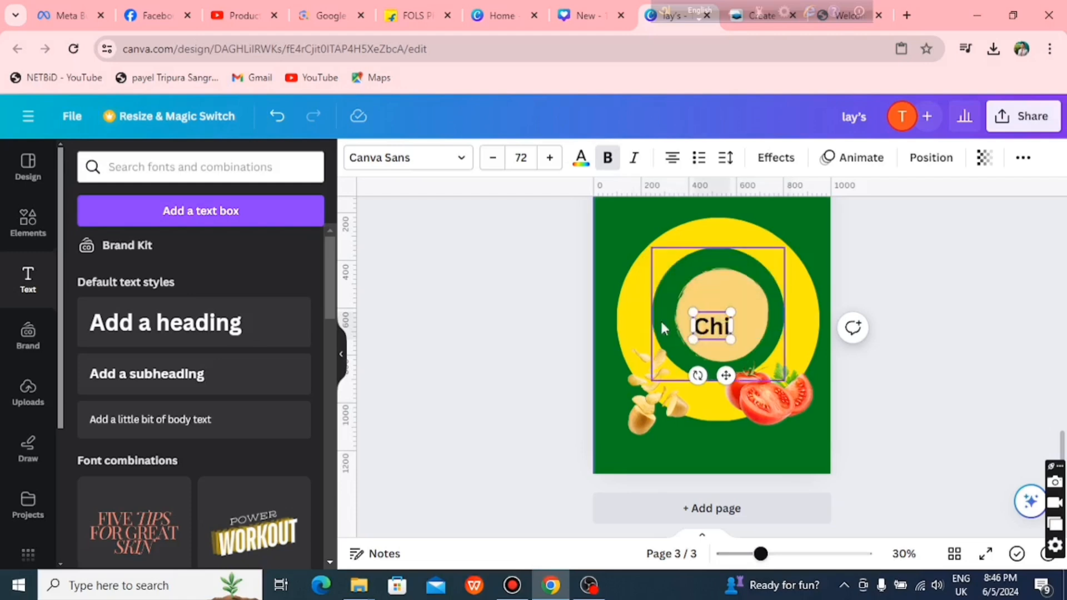
{"action": "type", "text": "ps"}
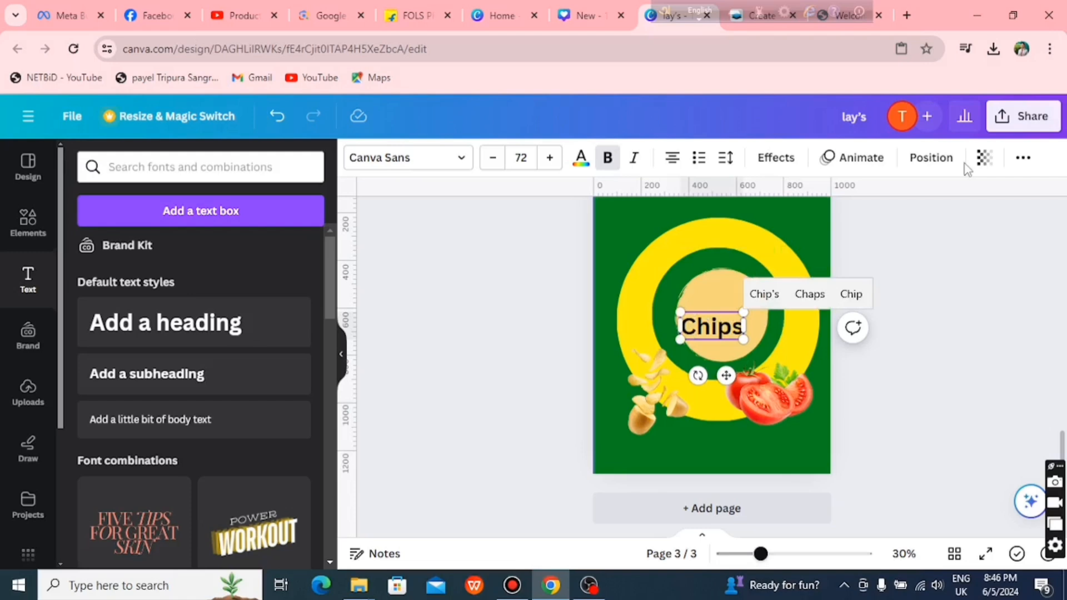
{"action": "left_click", "coordinate": [1022, 159]}
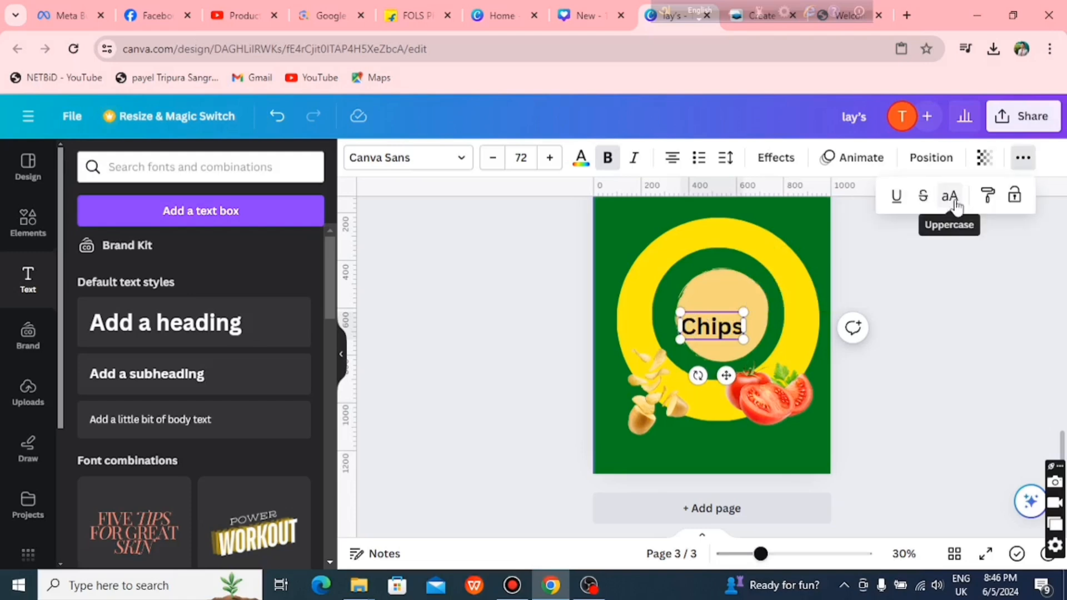
{"action": "left_click", "coordinate": [950, 196]}
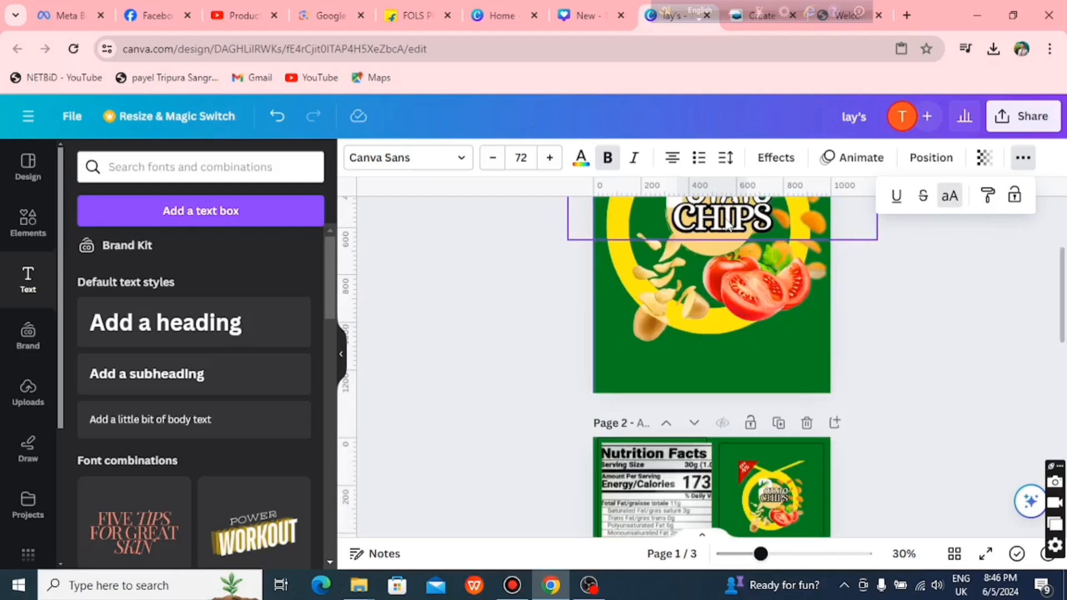
Step: Change the font of the CHIPS heading on page 3 to Alice
{"action": "scroll", "coordinate": [726, 222], "scroll_direction": "up", "scroll_amount": 2}
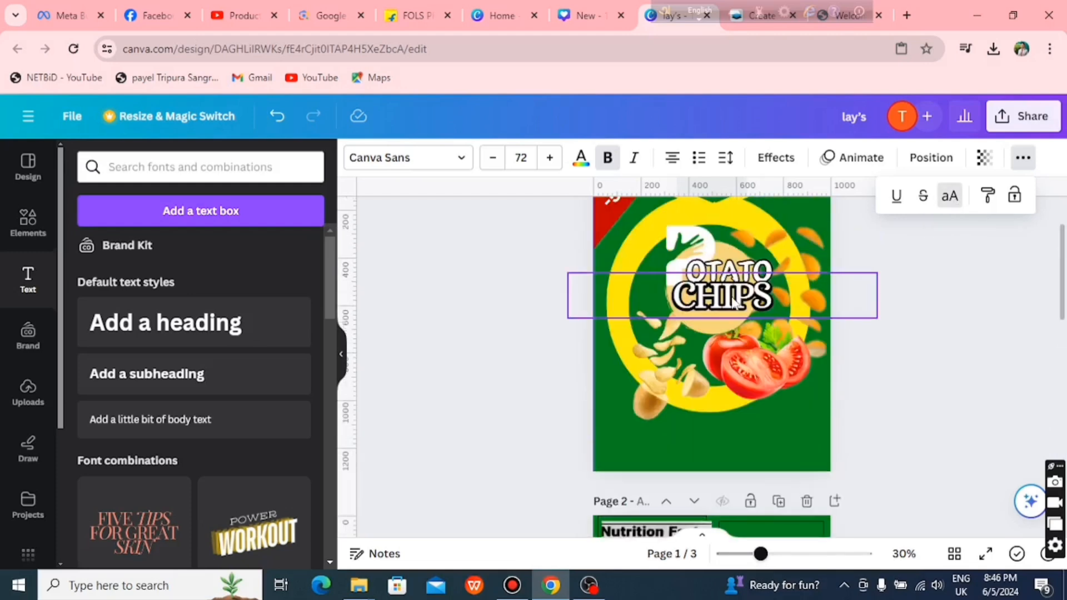
{"action": "left_click", "coordinate": [733, 303]}
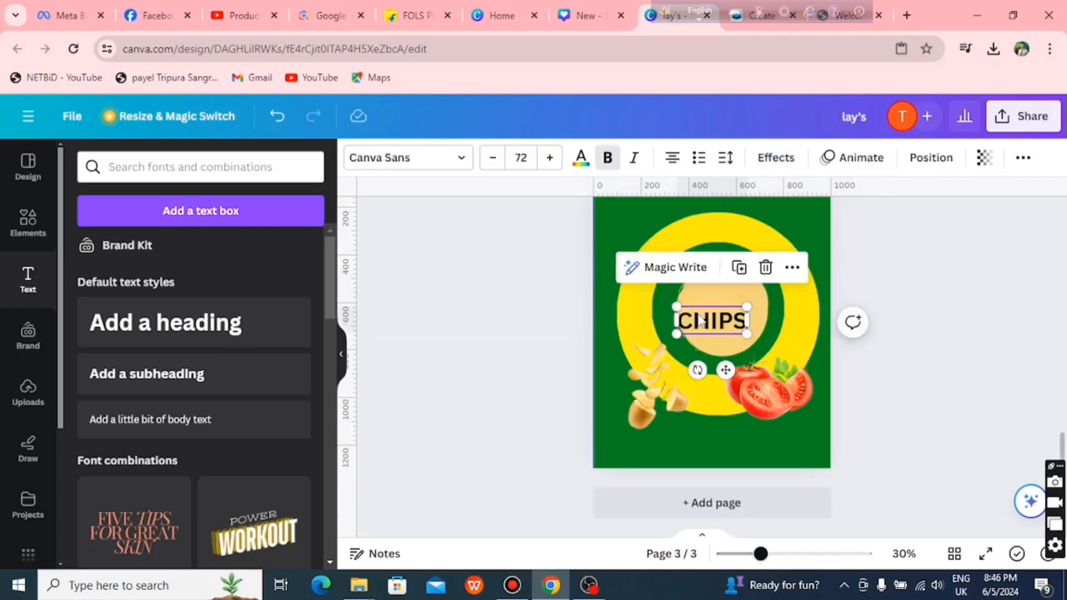
{"action": "left_click", "coordinate": [456, 161]}
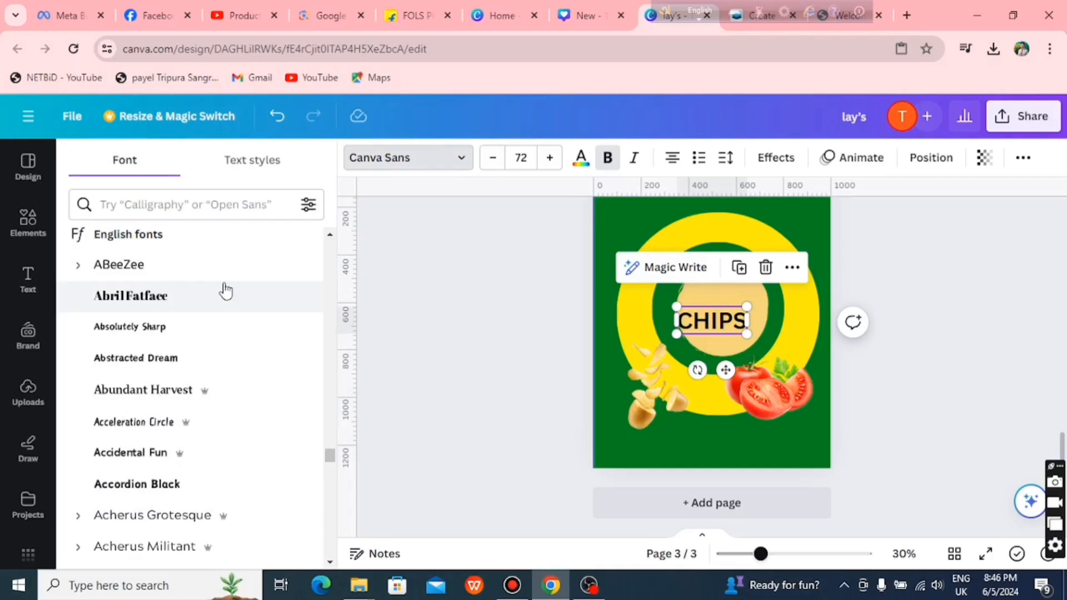
{"action": "scroll", "coordinate": [225, 290], "scroll_direction": "down", "scroll_amount": 10}
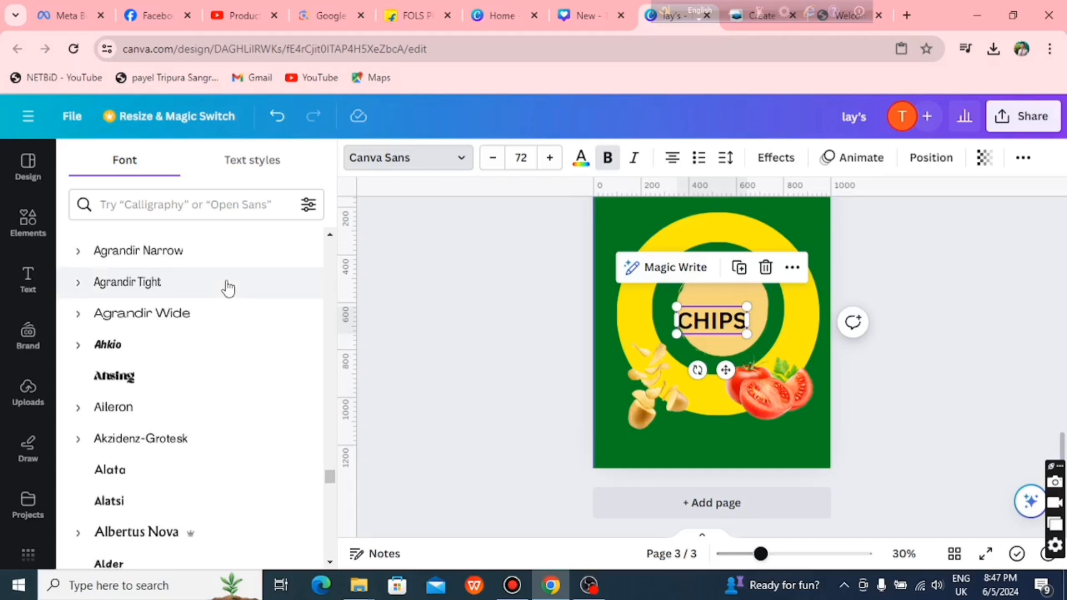
{"action": "scroll", "coordinate": [231, 311], "scroll_direction": "down", "scroll_amount": 5}
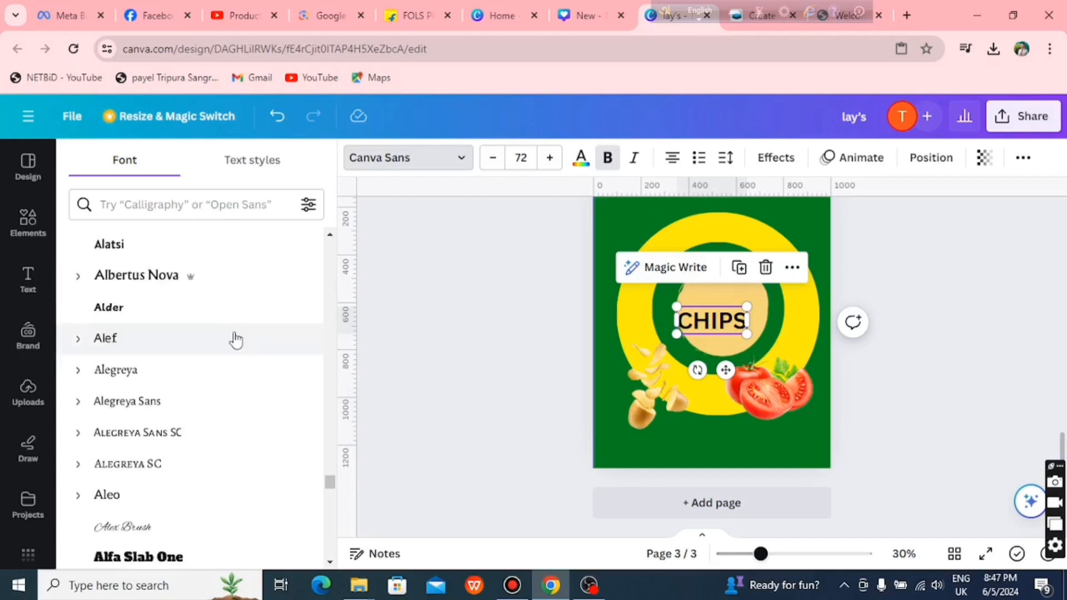
{"action": "scroll", "coordinate": [235, 342], "scroll_direction": "down", "scroll_amount": 3}
{"action": "scroll", "coordinate": [161, 321], "scroll_direction": "down", "scroll_amount": 3}
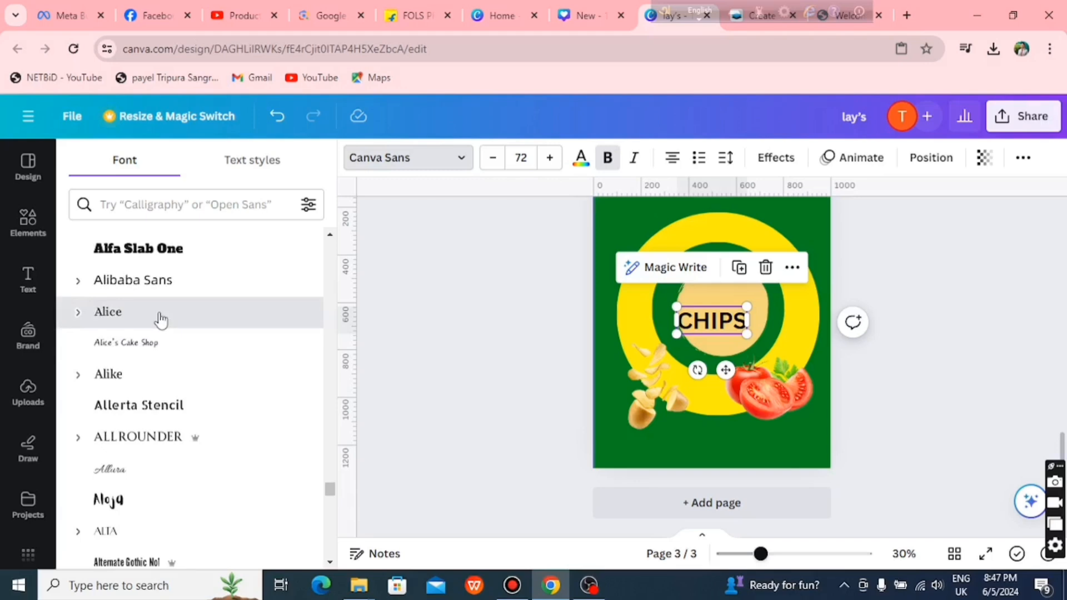
{"action": "left_click", "coordinate": [161, 321]}
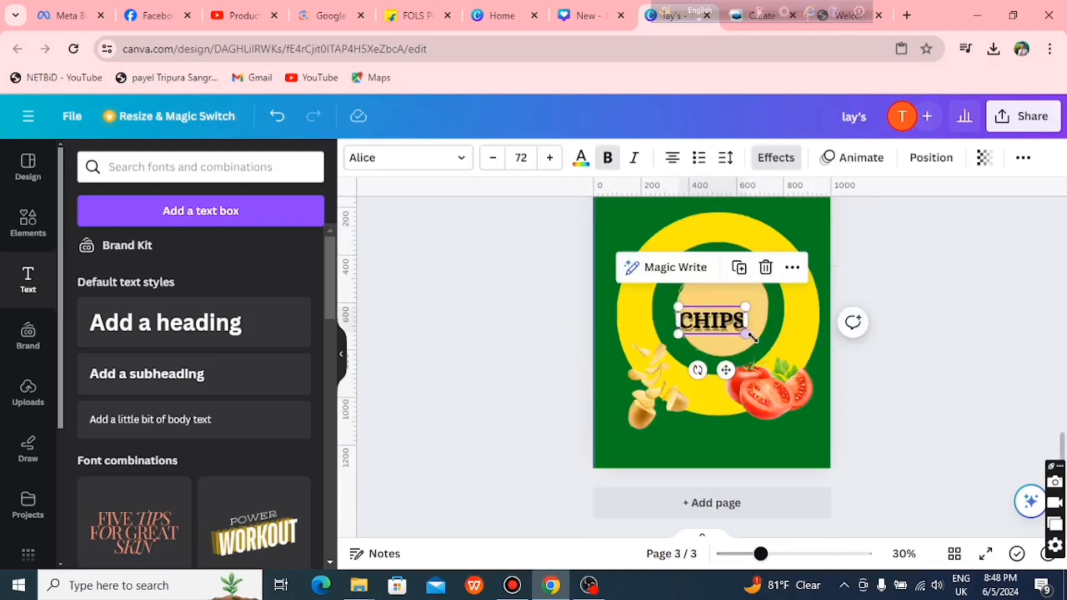
Step: Enlarge the CHIPS lettering to size 138 centred over the tan circle and recolor it white
{"action": "left_click_drag", "start_coordinate": [753, 337], "coordinate": [806, 358]}
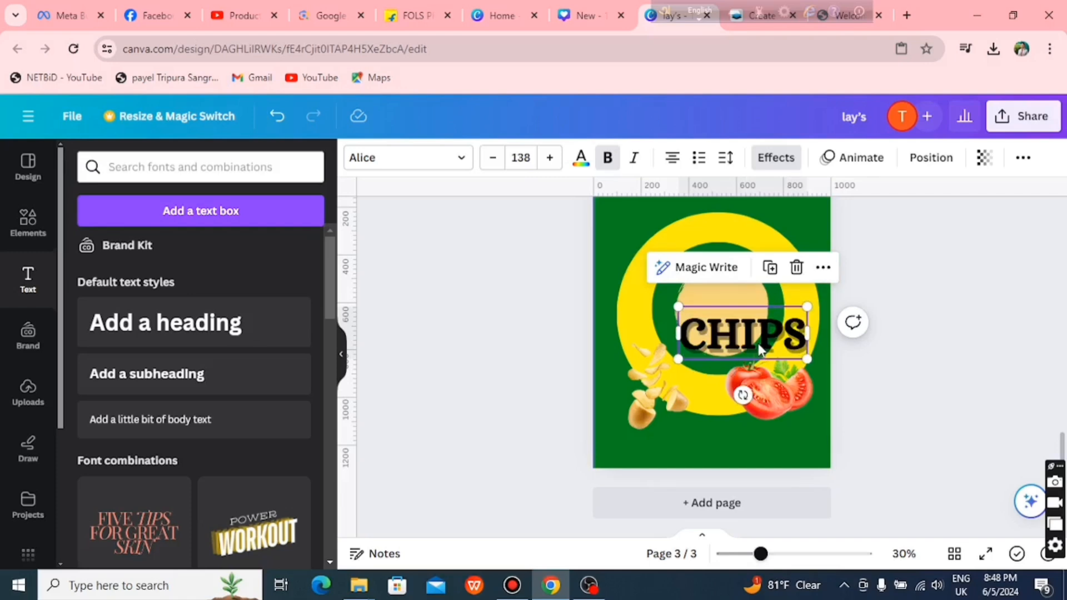
{"action": "left_click_drag", "start_coordinate": [758, 344], "coordinate": [740, 320]}
{"action": "left_click", "coordinate": [581, 157]}
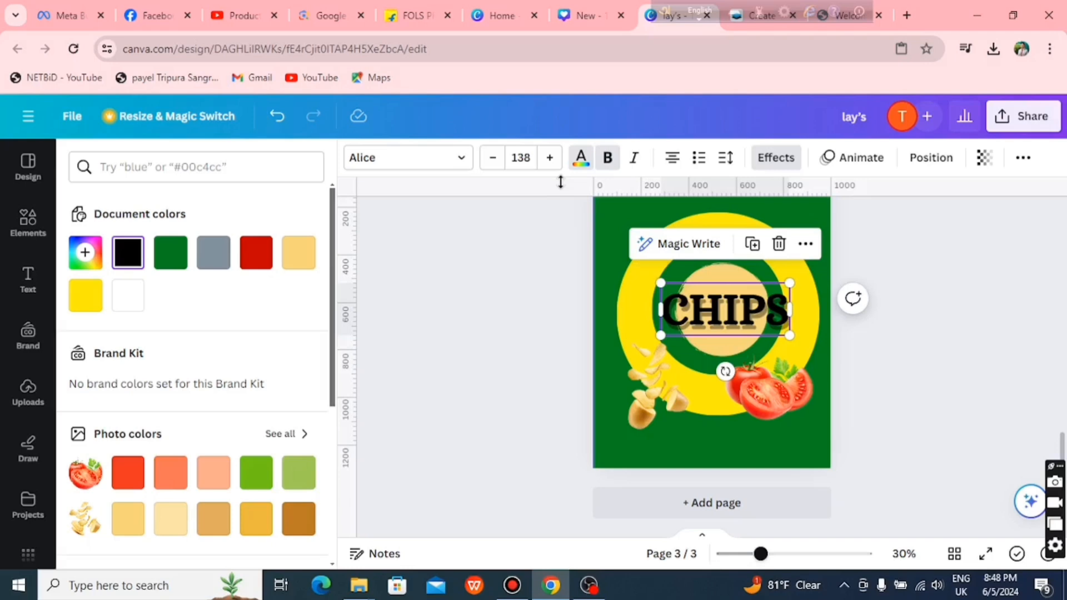
{"action": "left_click", "coordinate": [128, 296]}
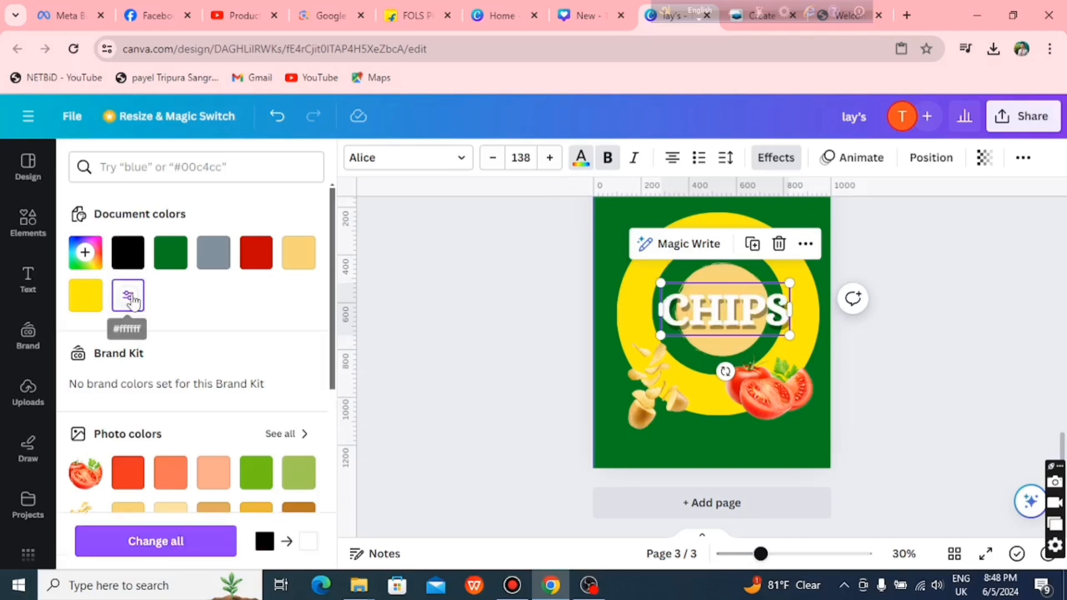
Step: Replace the shadow on the CHIPS lettering with a black outline effect of thickness 120
{"action": "left_click", "coordinate": [772, 164]}
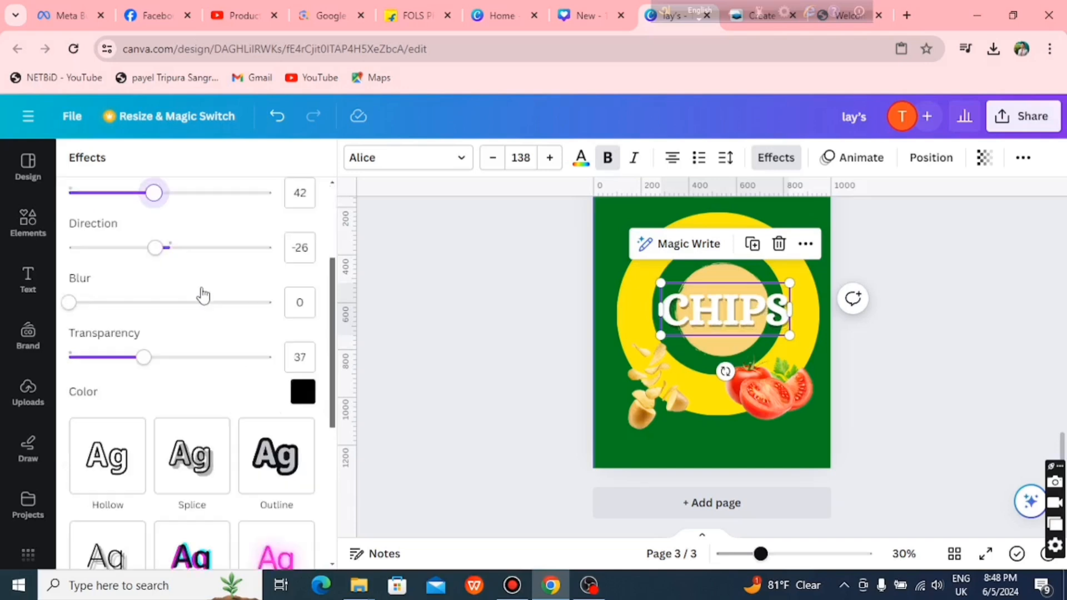
{"action": "scroll", "coordinate": [203, 294], "scroll_direction": "down", "scroll_amount": 4}
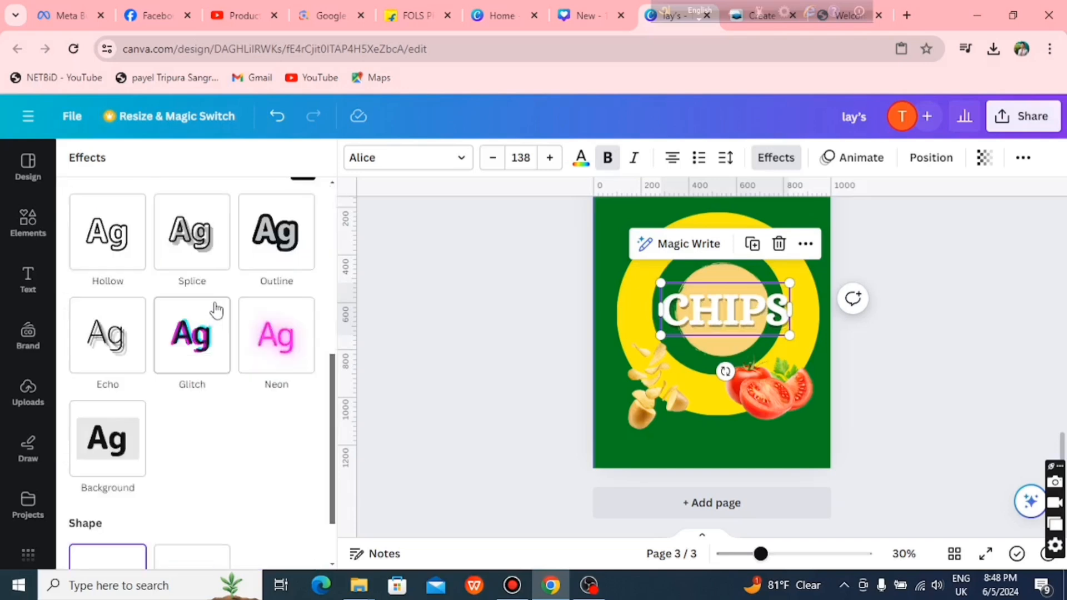
{"action": "left_click", "coordinate": [261, 240]}
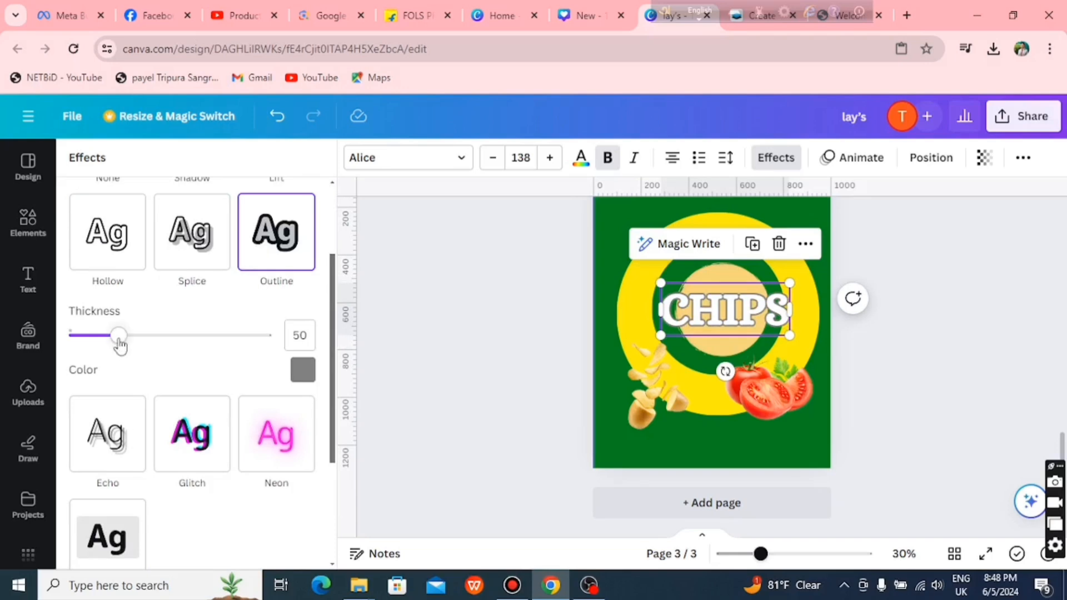
{"action": "left_click_drag", "start_coordinate": [119, 335], "coordinate": [183, 360]}
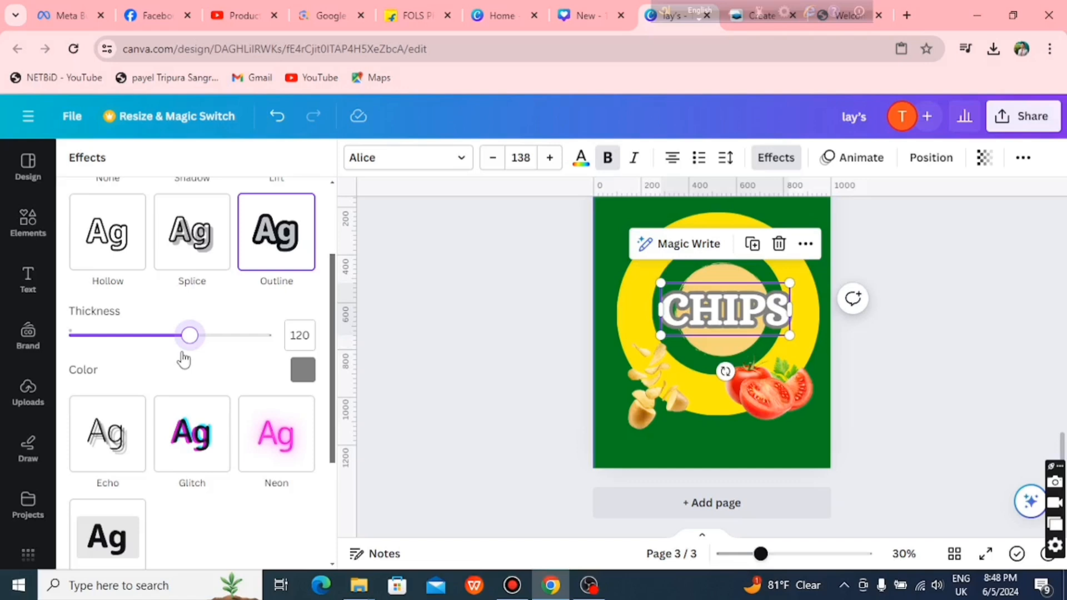
{"action": "left_click", "coordinate": [303, 370]}
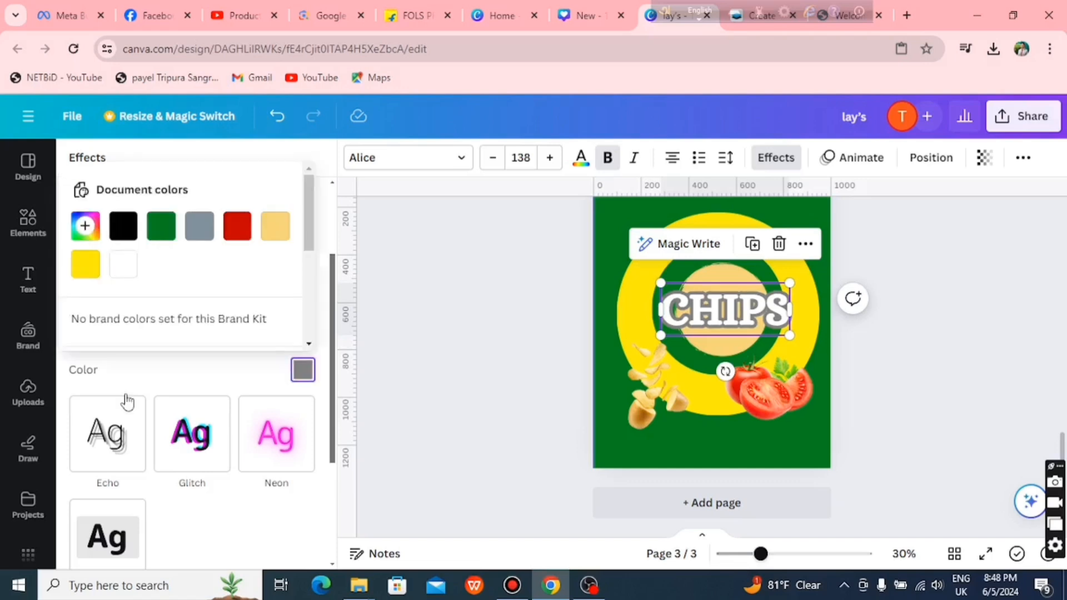
{"action": "left_click", "coordinate": [121, 233]}
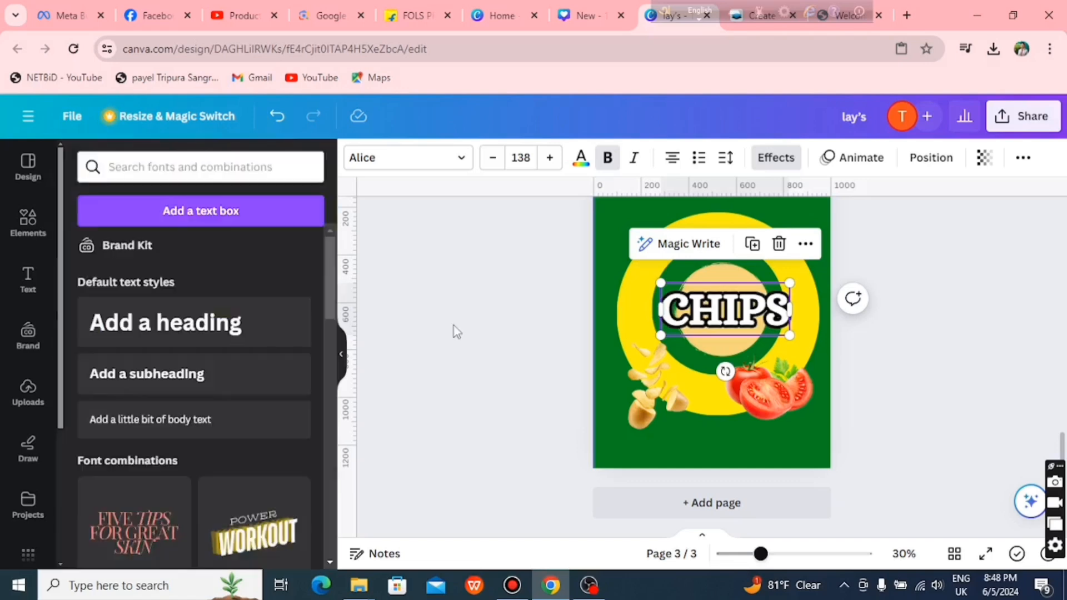
{"action": "left_click", "coordinate": [910, 401]}
Step: Shrink the CHIPS lettering to size 116 and move it slightly lower on the tan circle, following the page 1 layout
{"action": "scroll", "coordinate": [910, 401], "scroll_direction": "up", "scroll_amount": 2}
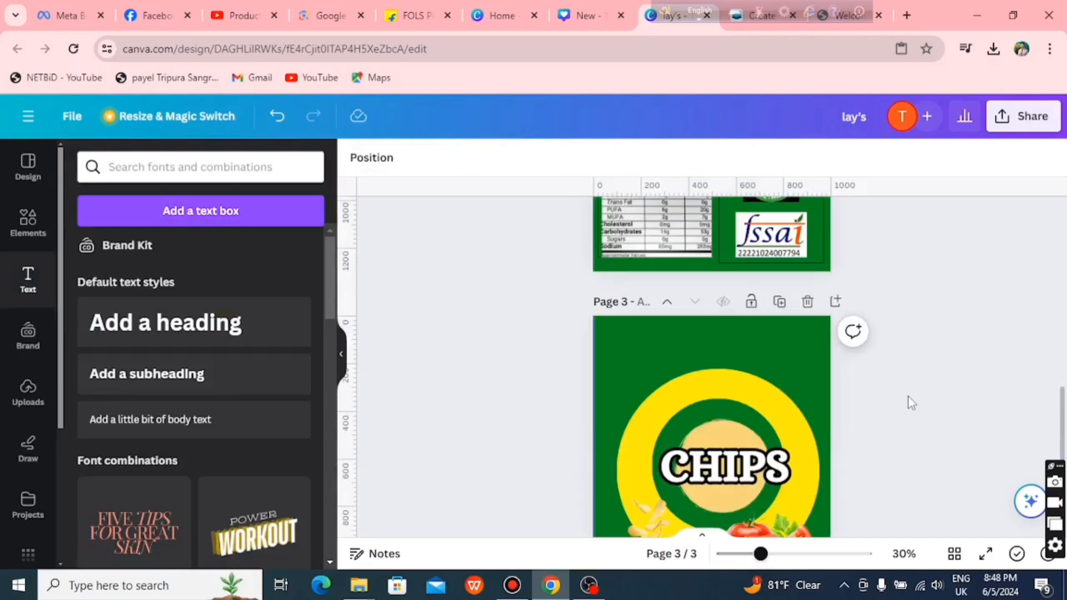
{"action": "scroll", "coordinate": [905, 400], "scroll_direction": "up", "scroll_amount": 10}
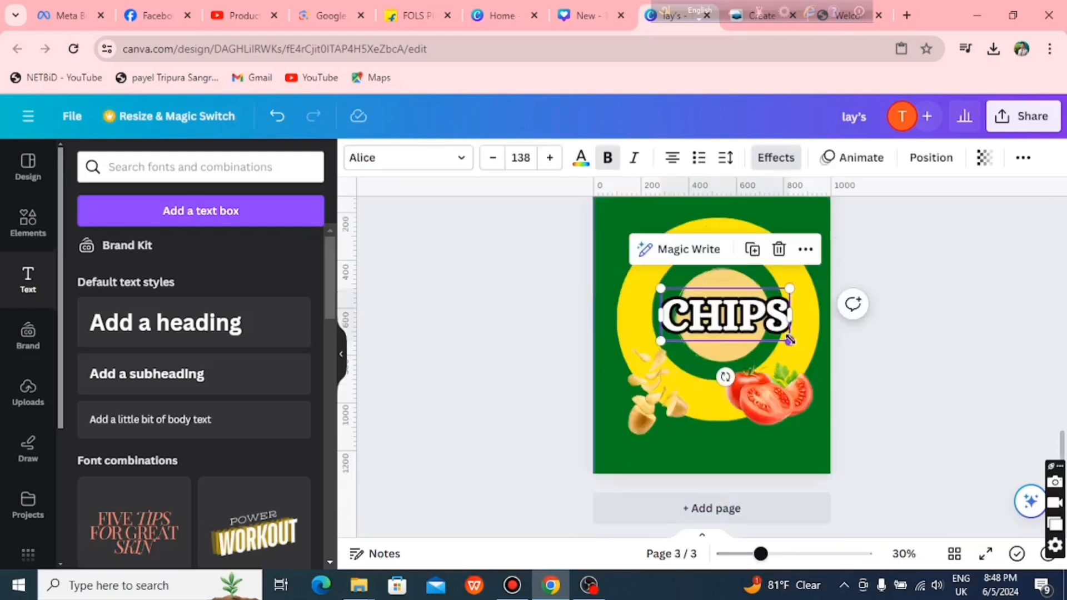
{"action": "left_click_drag", "start_coordinate": [790, 339], "coordinate": [770, 335]}
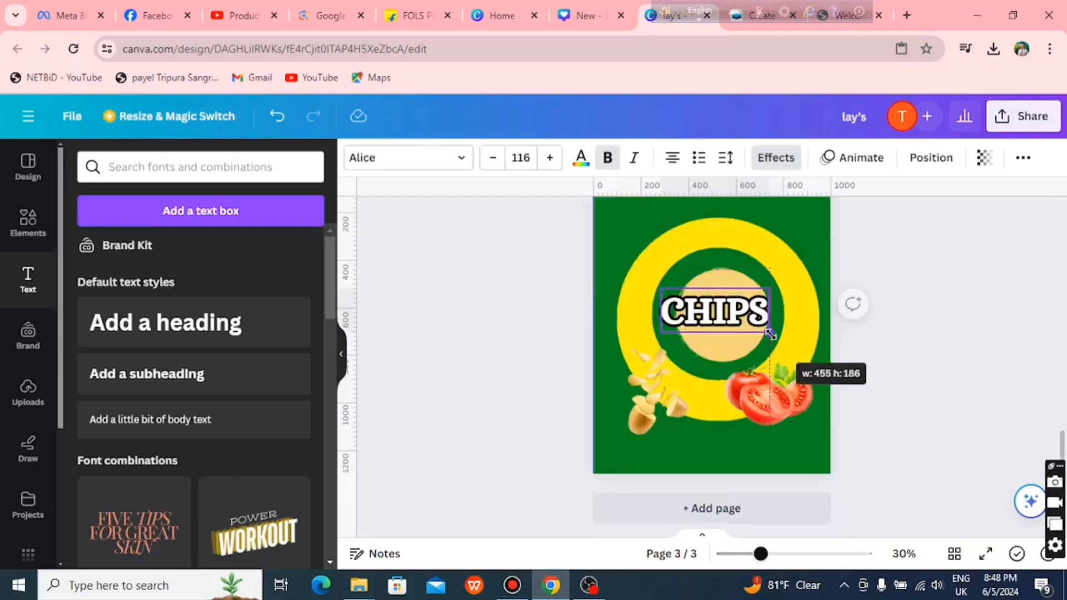
{"action": "left_click_drag", "start_coordinate": [693, 305], "coordinate": [700, 321]}
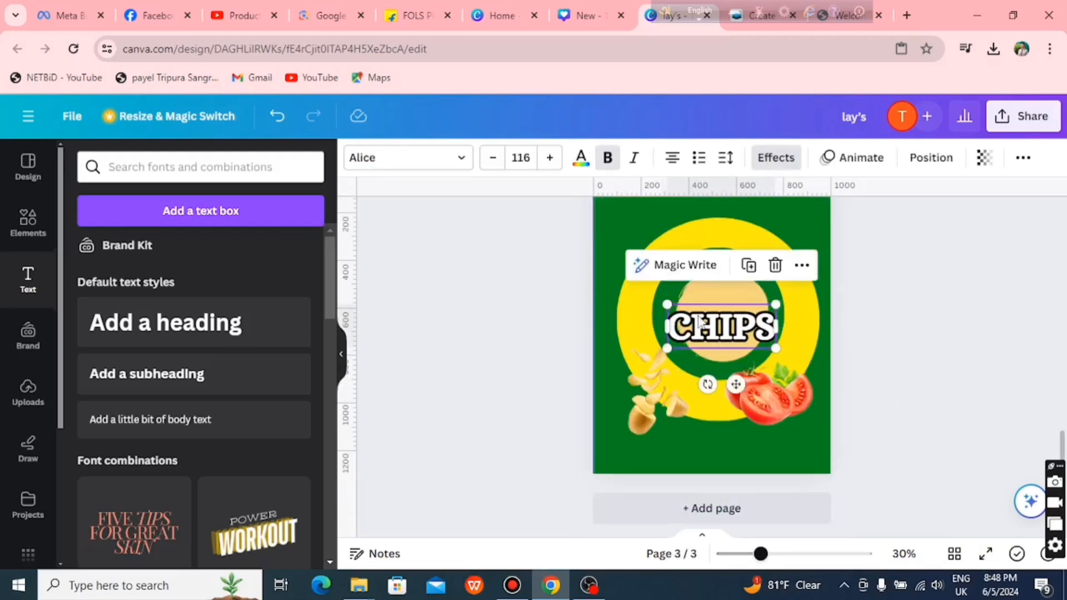
{"action": "left_click", "coordinate": [973, 382]}
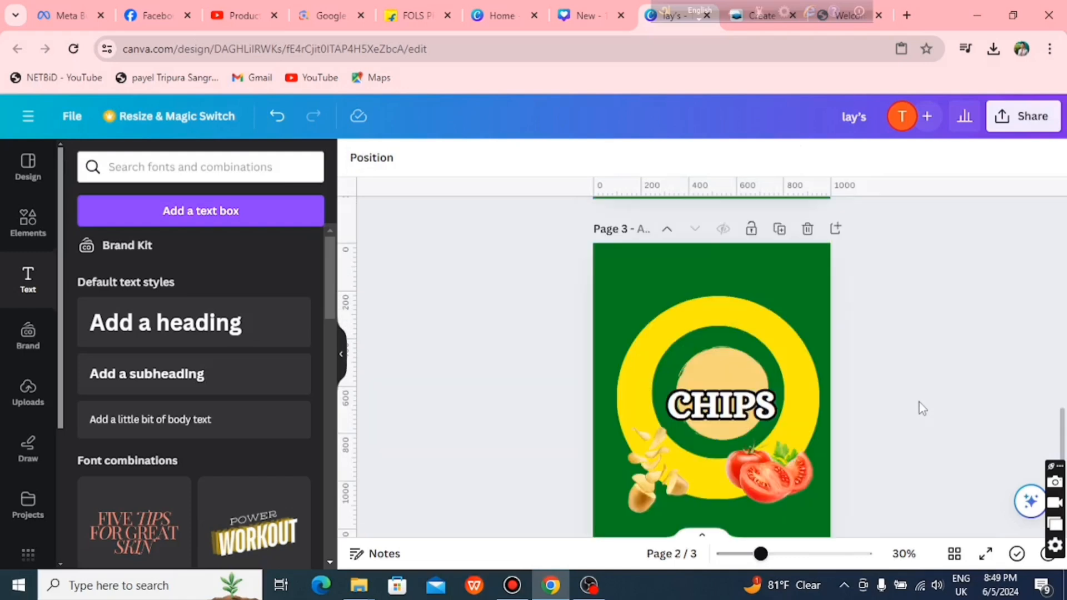
Step: Add a heading reading "otato" on page 3 and place it just above the CHIPS lettering
{"action": "left_click", "coordinate": [201, 327]}
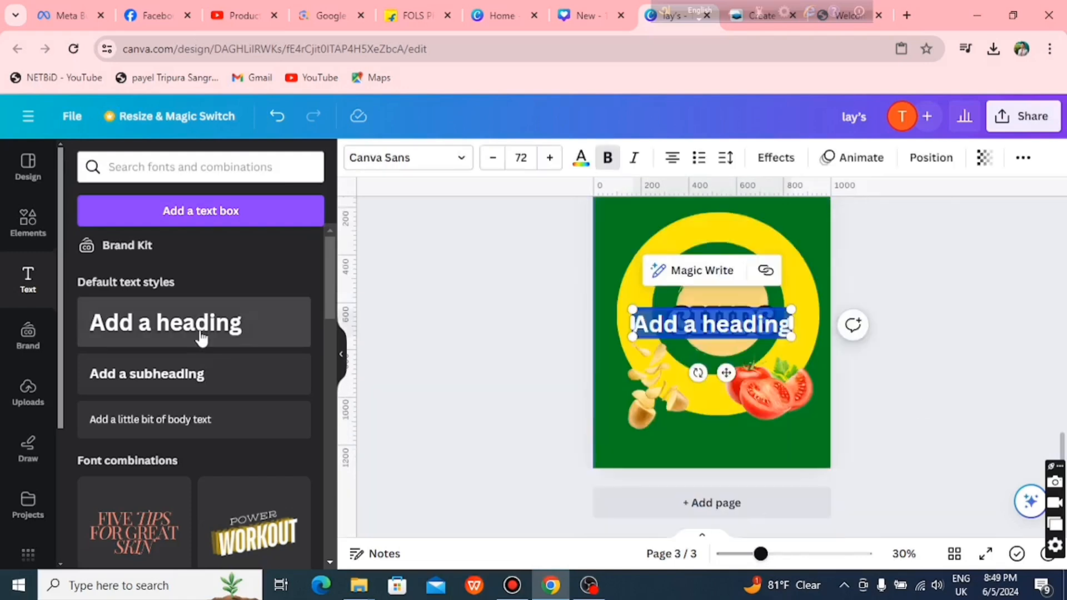
{"action": "type", "text": "ota"}
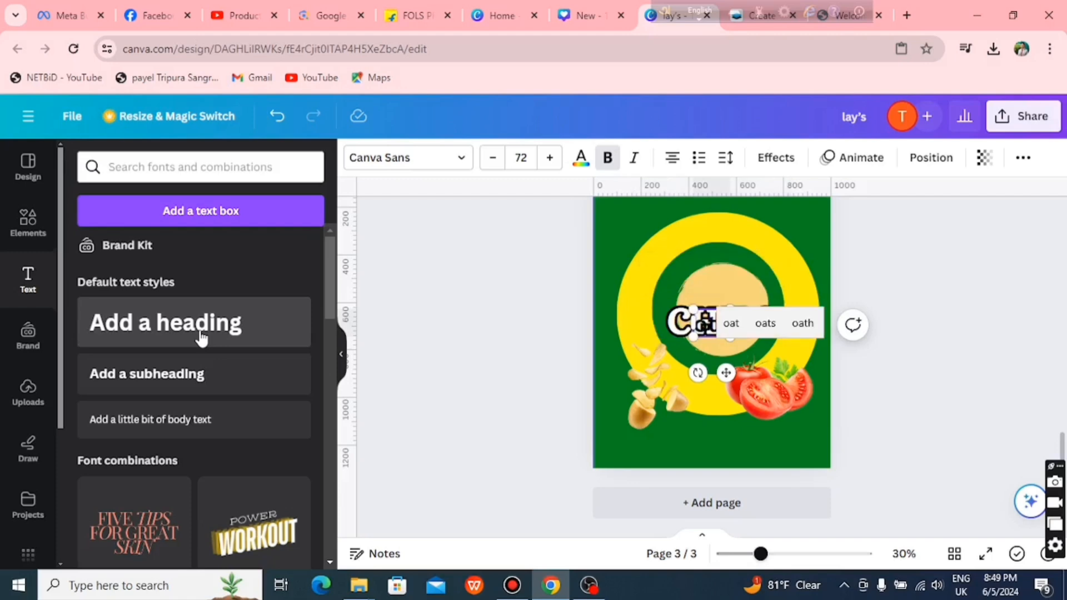
{"action": "type", "text": "to"}
{"action": "left_click", "coordinate": [483, 334]}
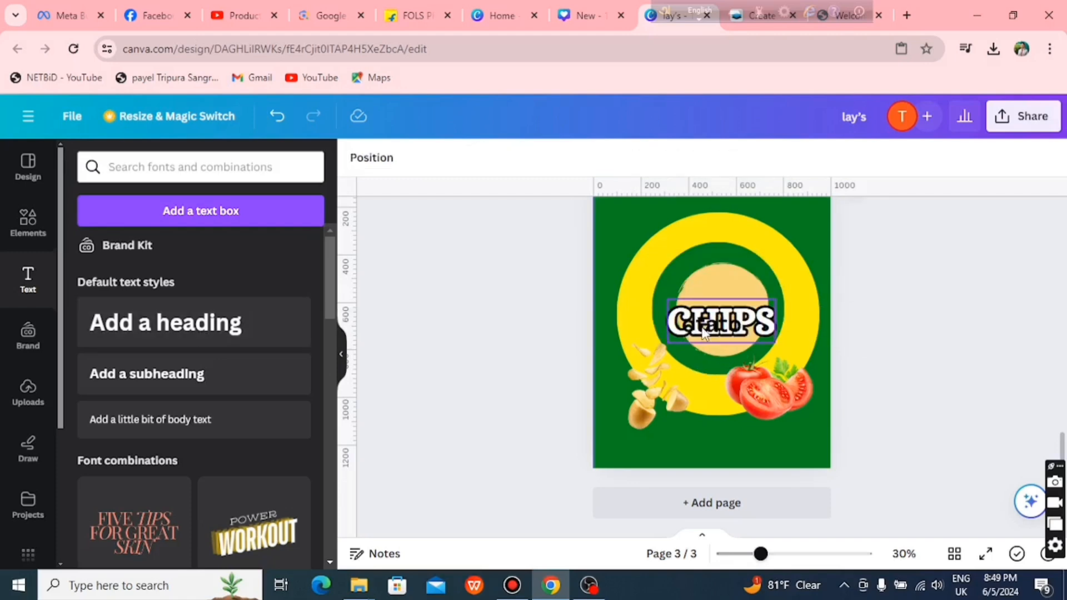
{"action": "left_click_drag", "start_coordinate": [705, 334], "coordinate": [710, 284]}
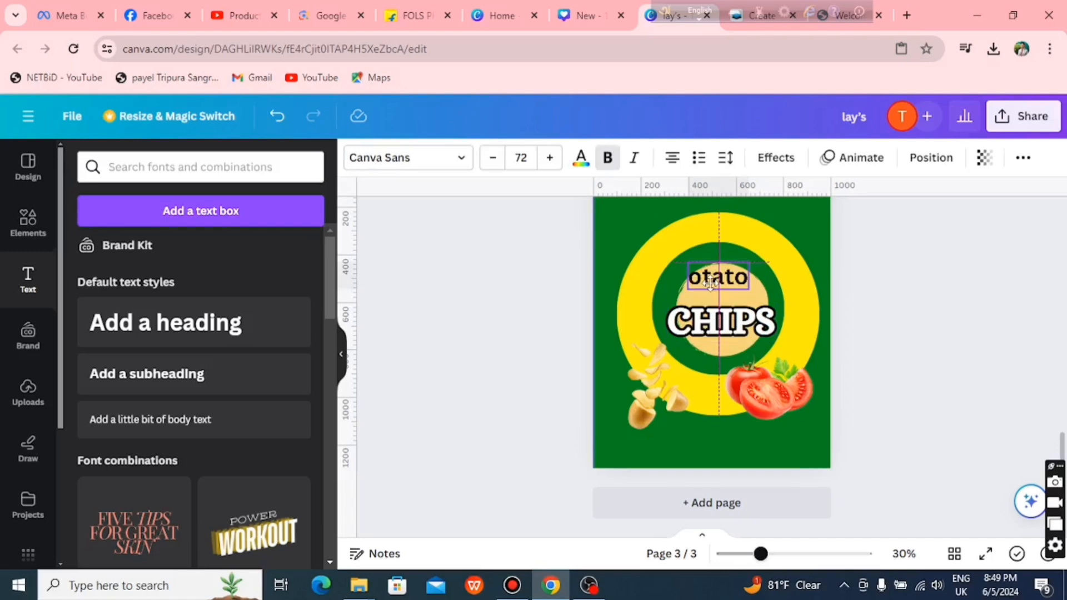
Step: Match the "otato" text to page 1 with the Absolutely Sharp font and enlarge it to size 146
{"action": "scroll", "coordinate": [733, 311], "scroll_direction": "up", "scroll_amount": 10}
{"action": "left_click", "coordinate": [750, 341]}
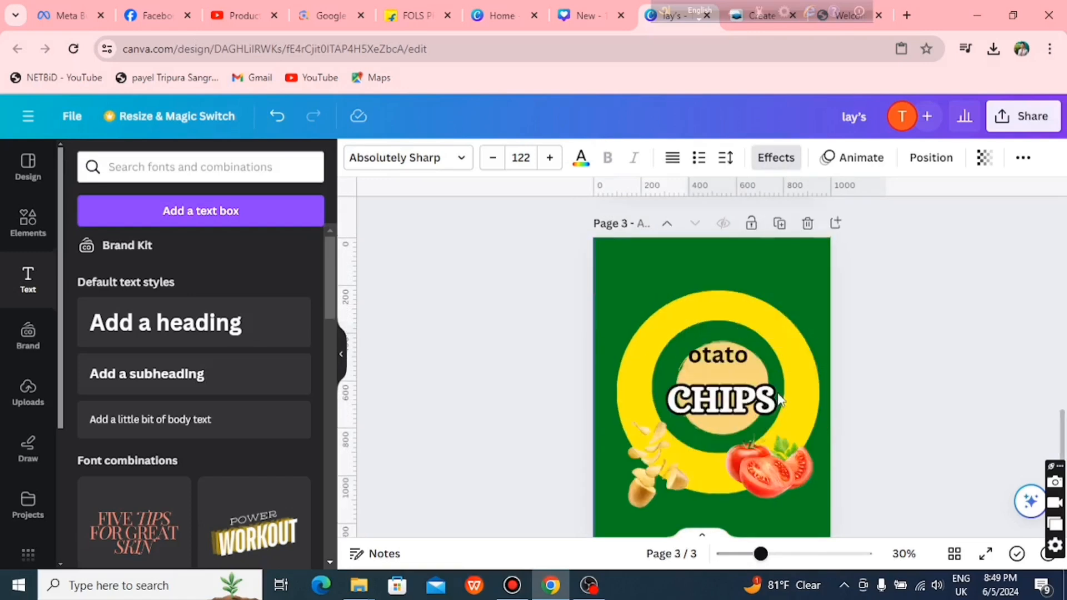
{"action": "left_click", "coordinate": [721, 367]}
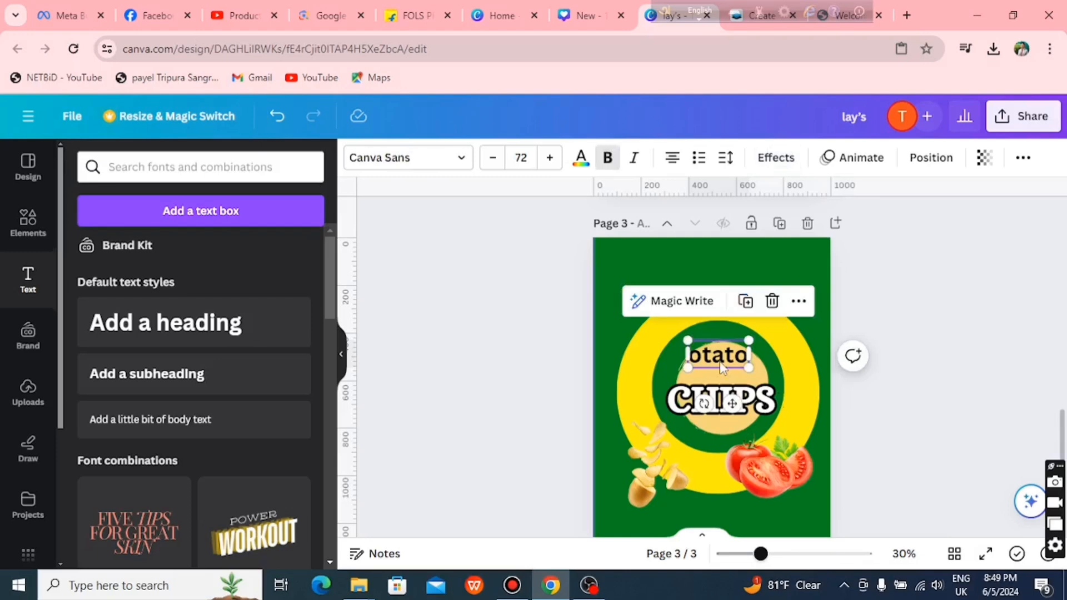
{"action": "left_click", "coordinate": [407, 157]}
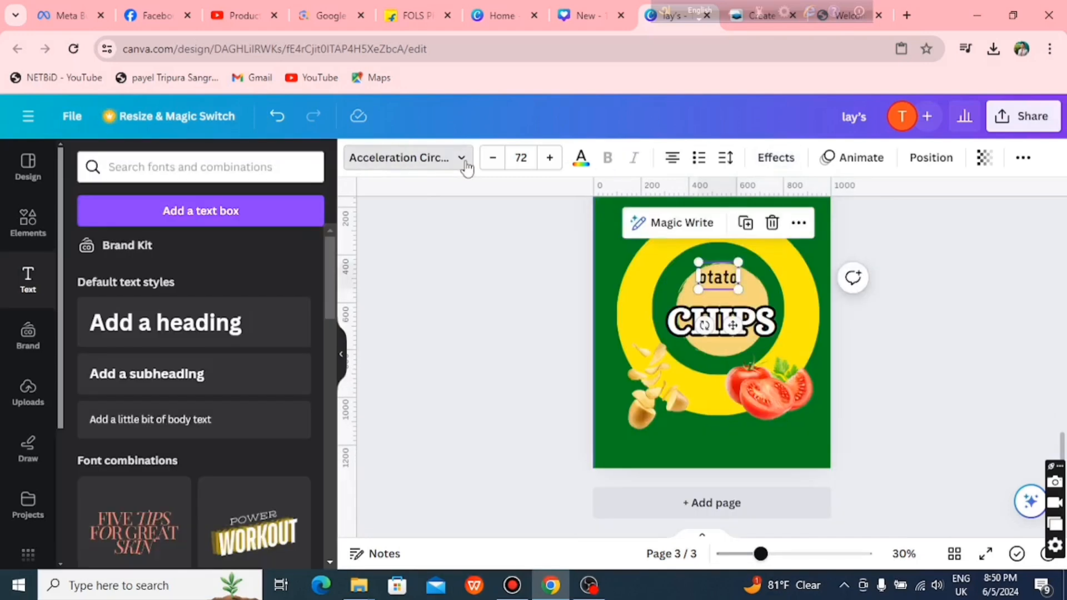
{"action": "left_click", "coordinate": [462, 160]}
{"action": "left_click", "coordinate": [172, 205]}
{"action": "type", "text": "abs"}
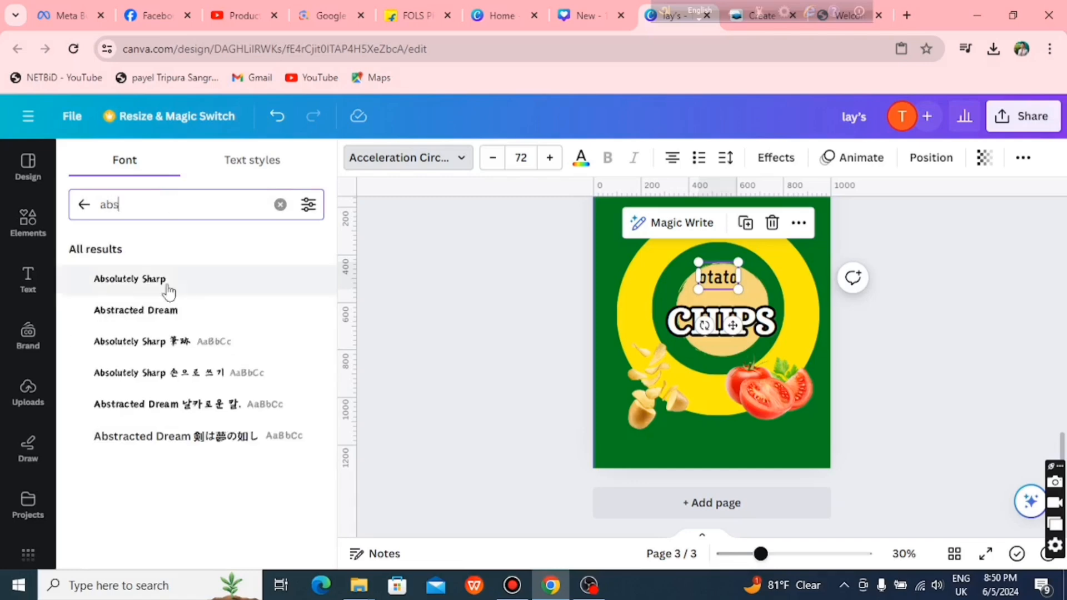
{"action": "left_click", "coordinate": [168, 289]}
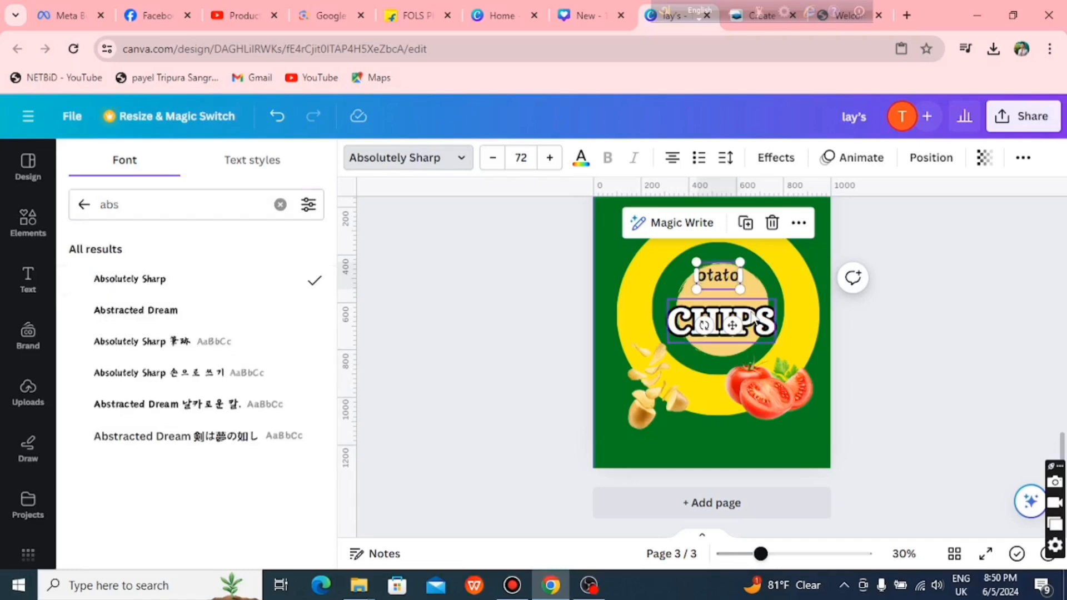
{"action": "left_click_drag", "start_coordinate": [741, 289], "coordinate": [785, 317]}
Step: Recolor the "otato" text white to match the lettering on page 1
{"action": "left_click", "coordinate": [555, 285]}
{"action": "scroll", "coordinate": [948, 371], "scroll_direction": "up", "scroll_amount": 8}
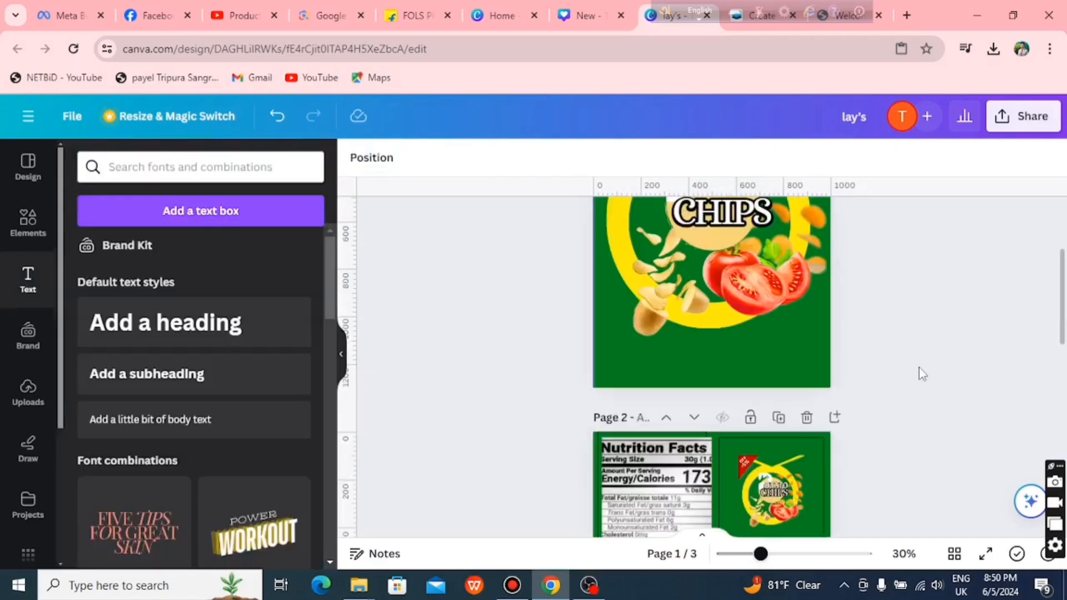
{"action": "scroll", "coordinate": [922, 374], "scroll_direction": "down", "scroll_amount": 5}
{"action": "scroll", "coordinate": [922, 374], "scroll_direction": "down", "scroll_amount": 3}
{"action": "left_click", "coordinate": [740, 289]}
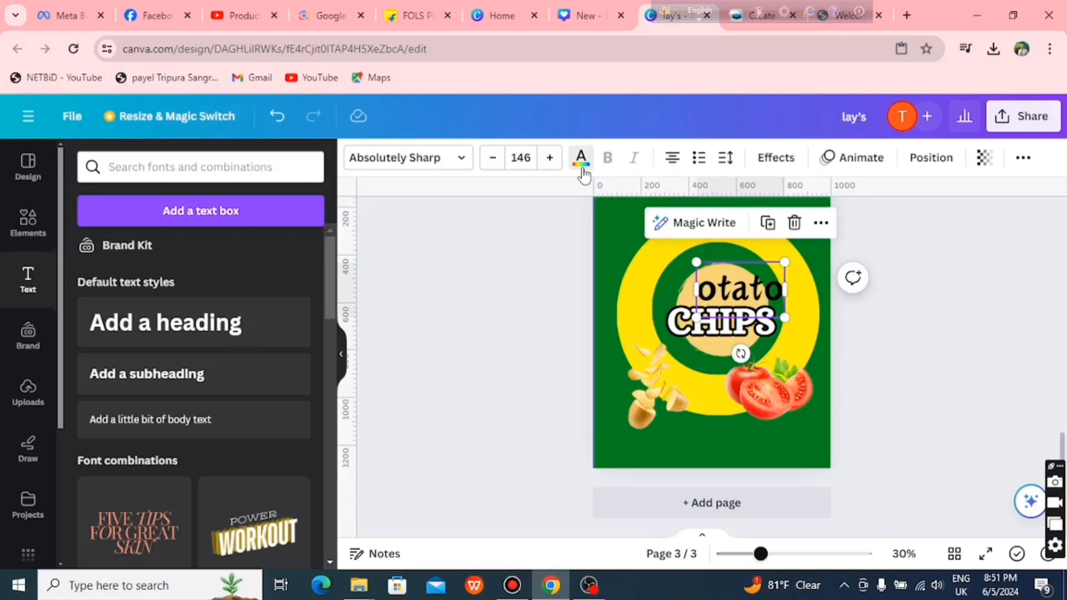
{"action": "left_click", "coordinate": [582, 169]}
{"action": "scroll", "coordinate": [966, 367], "scroll_direction": "up", "scroll_amount": 8}
{"action": "scroll", "coordinate": [967, 367], "scroll_direction": "down", "scroll_amount": 8}
Step: Apply a black outline effect to the "otato" lettering
{"action": "left_click", "coordinate": [775, 157]}
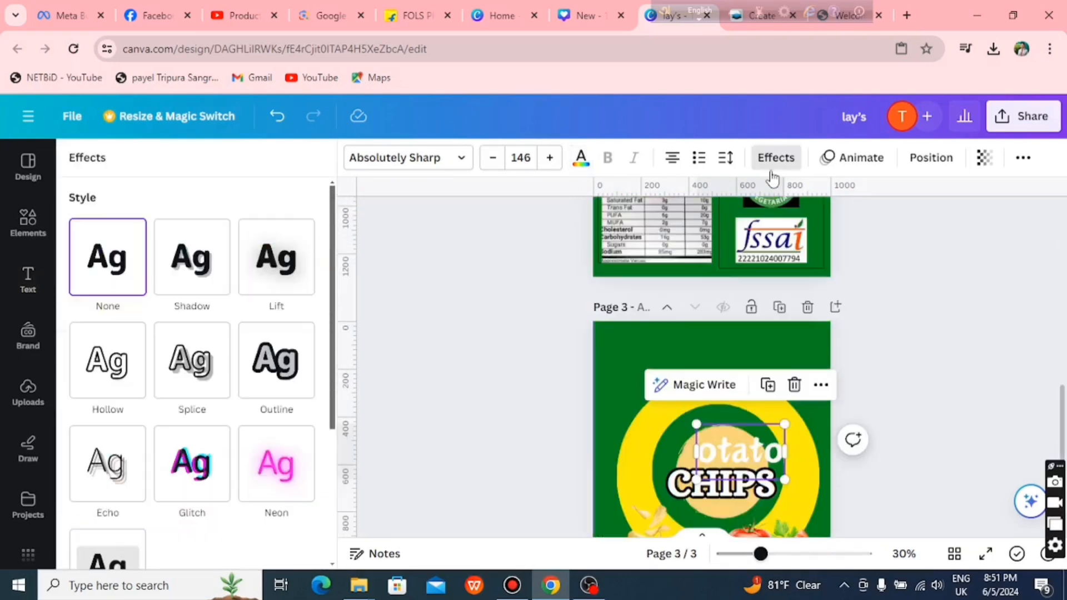
{"action": "left_click", "coordinate": [191, 358]}
{"action": "left_click", "coordinate": [191, 197]}
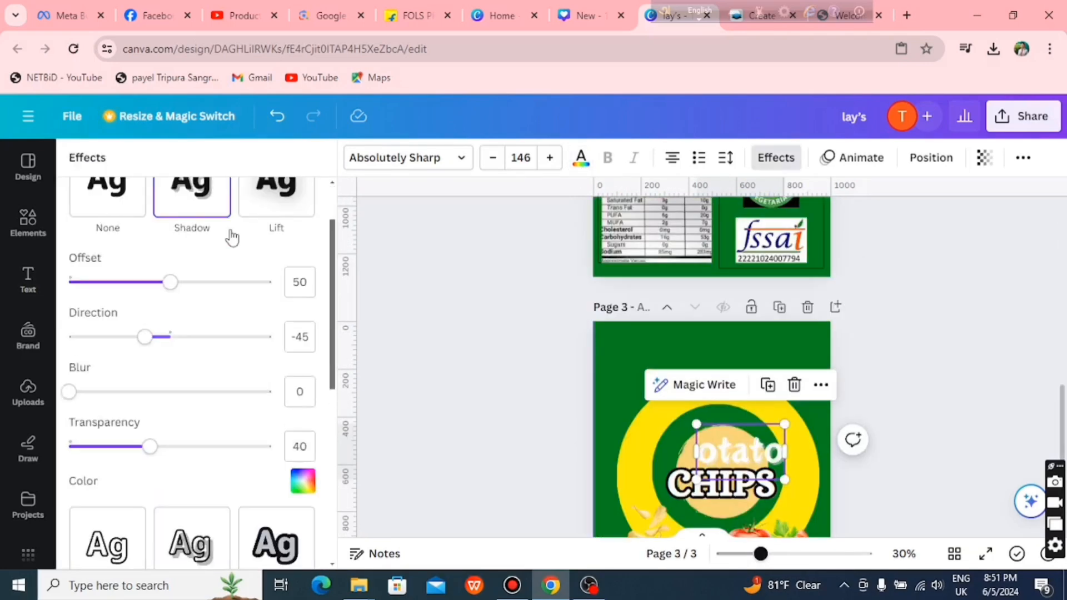
{"action": "scroll", "coordinate": [273, 211], "scroll_direction": "down", "scroll_amount": 5}
{"action": "left_click", "coordinate": [265, 216]}
{"action": "left_click", "coordinate": [303, 331]}
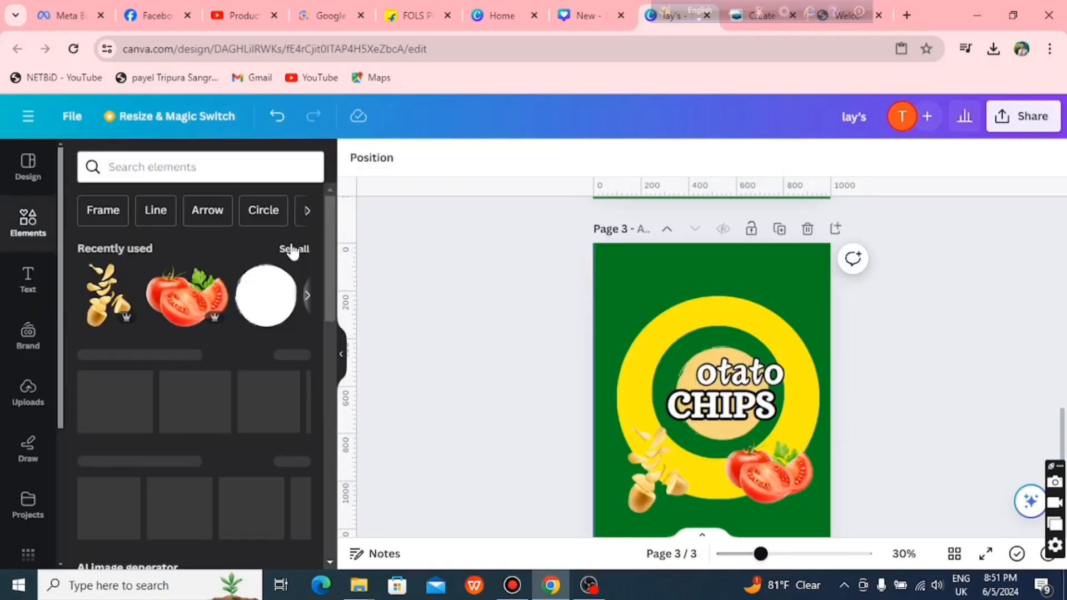
Step: Add the recently used letter P graphic with the hand cut-out in front of "otato" on page 3, in white like page 1
{"action": "left_click", "coordinate": [293, 251]}
{"action": "left_click_drag", "start_coordinate": [194, 391], "coordinate": [692, 356]}
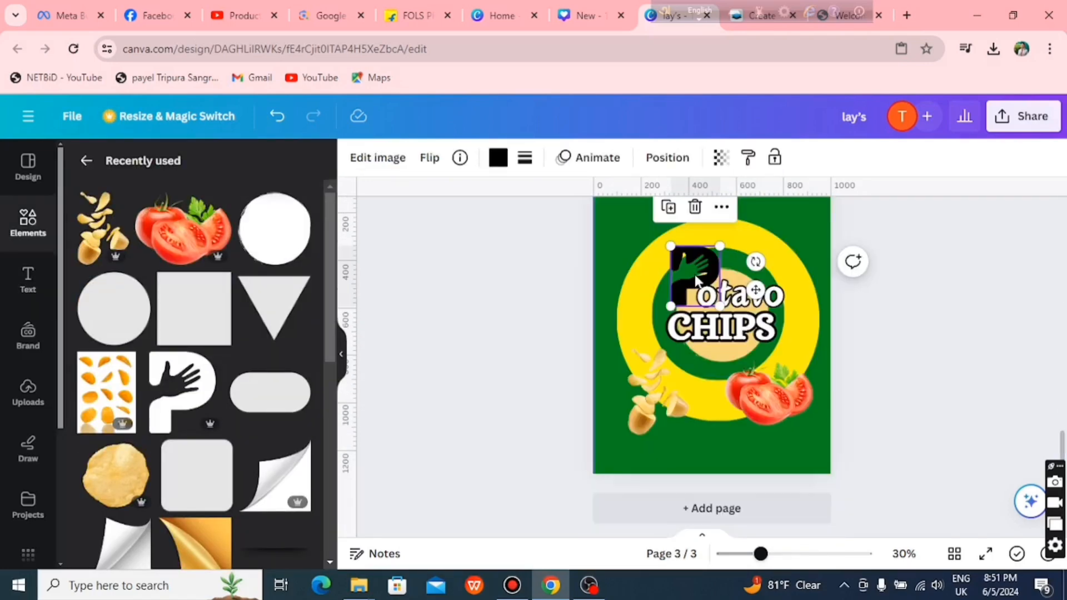
{"action": "scroll", "coordinate": [892, 310], "scroll_direction": "up", "scroll_amount": 10}
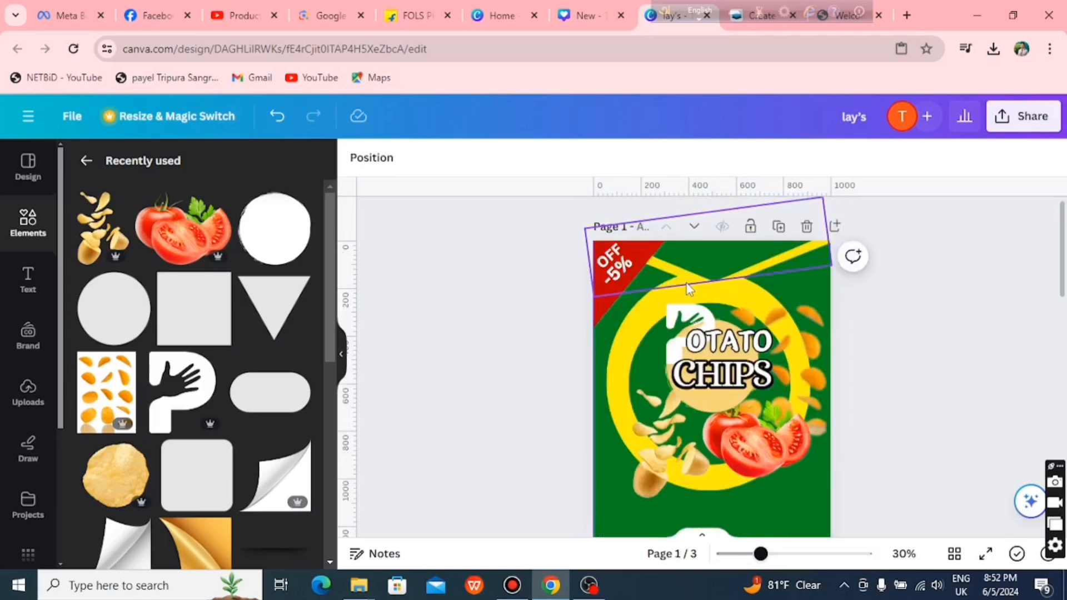
Step: Add a downward-pointing triangle at the top of page 3 and enlarge it above the yellow ring
{"action": "scroll", "coordinate": [985, 396], "scroll_direction": "down", "scroll_amount": 10}
{"action": "left_click_drag", "start_coordinate": [274, 306], "coordinate": [659, 259]}
{"action": "scroll", "coordinate": [658, 259], "scroll_direction": "up", "scroll_amount": 4}
{"action": "left_click_drag", "start_coordinate": [661, 489], "coordinate": [699, 421]}
{"action": "left_click_drag", "start_coordinate": [731, 455], "coordinate": [807, 522]}
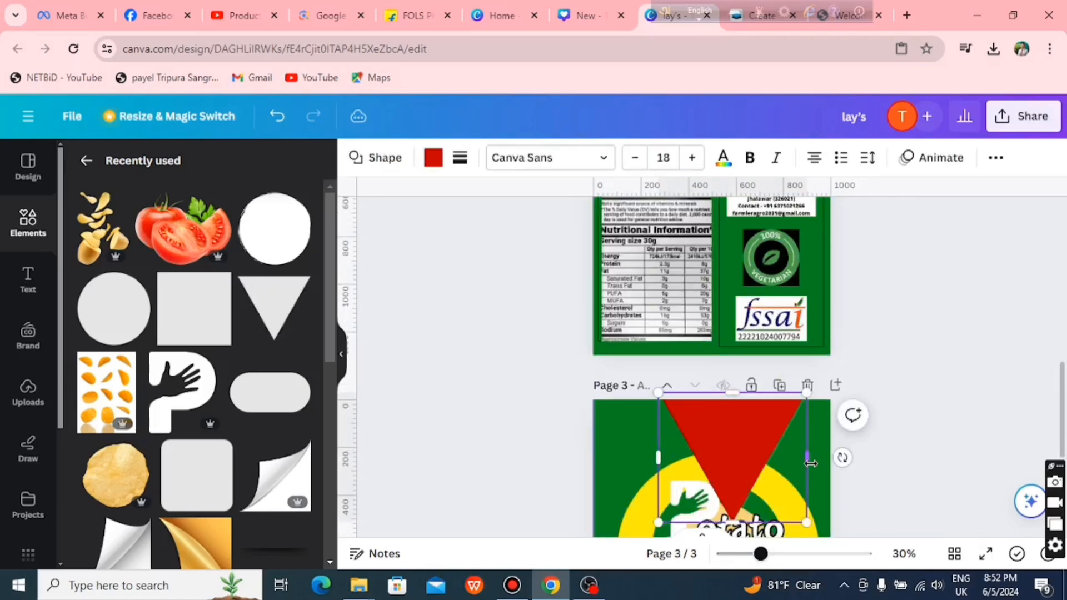
Step: Stretch the triangle past both page sides and raise it so its tip meets the top of the yellow ring
{"action": "left_click_drag", "start_coordinate": [809, 461], "coordinate": [867, 462]}
{"action": "left_click_drag", "start_coordinate": [659, 458], "coordinate": [571, 458]}
{"action": "scroll", "coordinate": [938, 364], "scroll_direction": "down", "scroll_amount": 1}
{"action": "left_click_drag", "start_coordinate": [699, 390], "coordinate": [698, 339]}
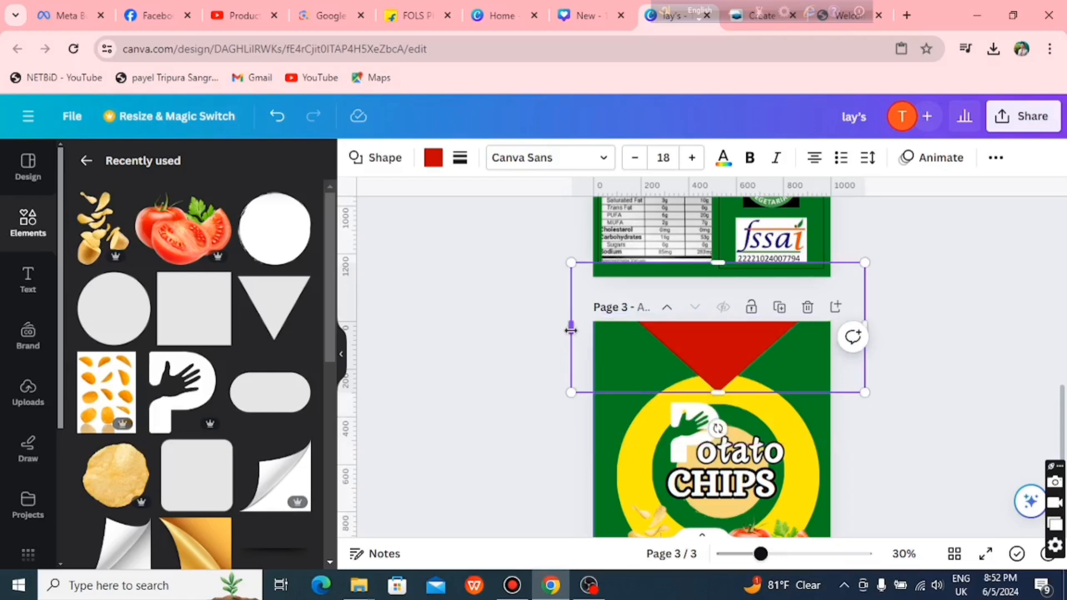
{"action": "left_click_drag", "start_coordinate": [570, 330], "coordinate": [514, 328]}
{"action": "left_click_drag", "start_coordinate": [868, 328], "coordinate": [930, 327]}
{"action": "left_click_drag", "start_coordinate": [514, 327], "coordinate": [476, 343]}
{"action": "left_click_drag", "start_coordinate": [490, 355], "coordinate": [468, 322]}
{"action": "left_click_drag", "start_coordinate": [939, 322], "coordinate": [964, 325]}
{"action": "left_click", "coordinate": [993, 336]}
Step: Recolor the wide triangle yellow to match the stripes on page 1
{"action": "scroll", "coordinate": [993, 336], "scroll_direction": "up", "scroll_amount": 3}
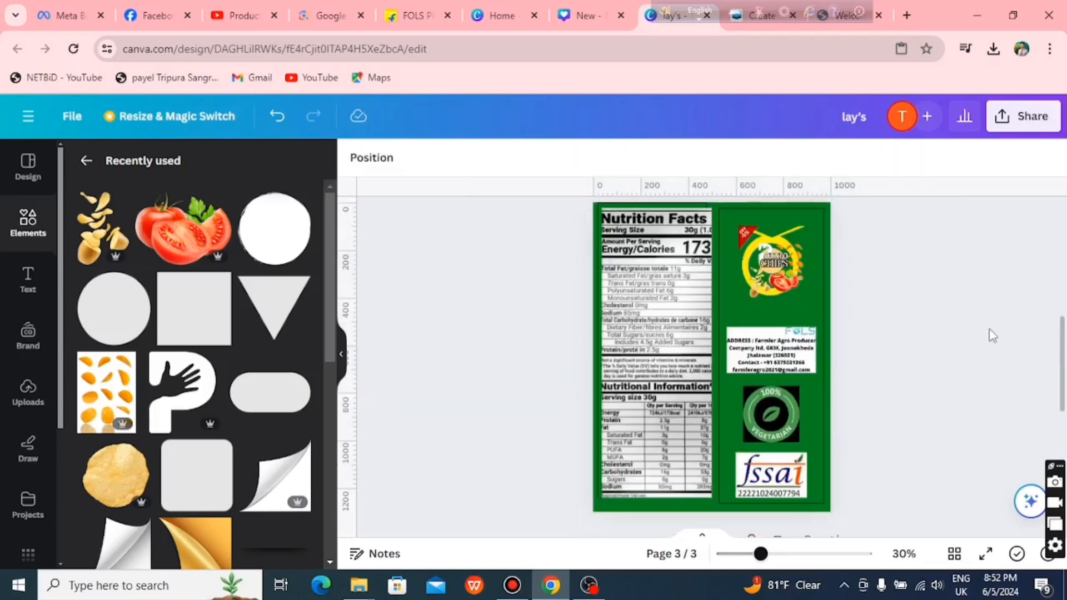
{"action": "scroll", "coordinate": [992, 336], "scroll_direction": "up", "scroll_amount": 5}
{"action": "scroll", "coordinate": [990, 336], "scroll_direction": "down", "scroll_amount": 6}
{"action": "left_click", "coordinate": [723, 272]}
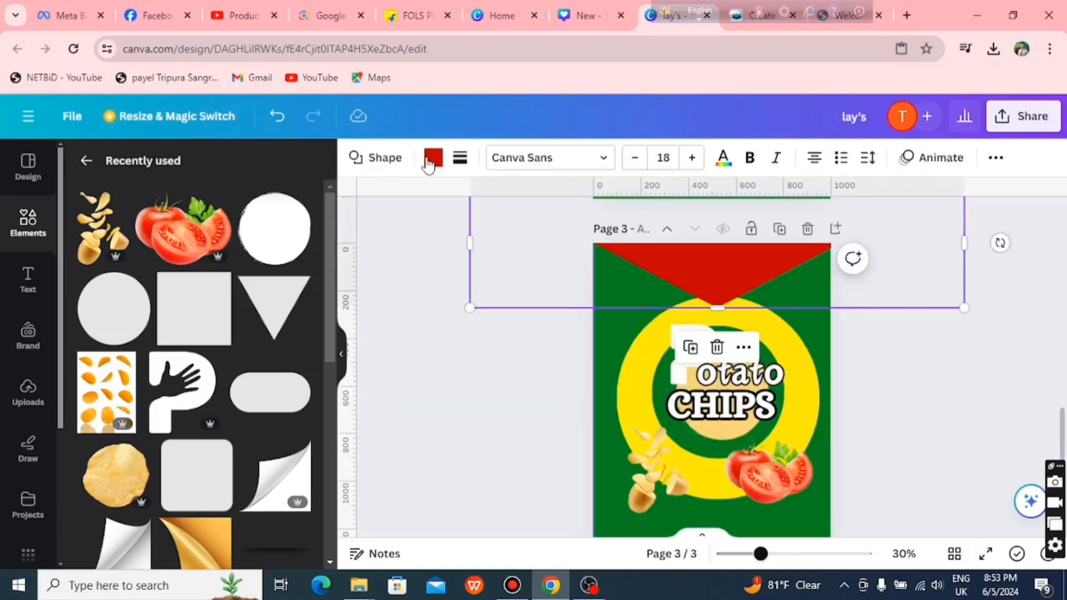
{"action": "left_click", "coordinate": [432, 161]}
{"action": "left_click", "coordinate": [233, 267]}
{"action": "left_click", "coordinate": [445, 344]}
Step: Add another triangle over the yellow one on page 3, then widen and tilt it to fit inside the yellow shape
{"action": "scroll", "coordinate": [909, 339], "scroll_direction": "up", "scroll_amount": 9}
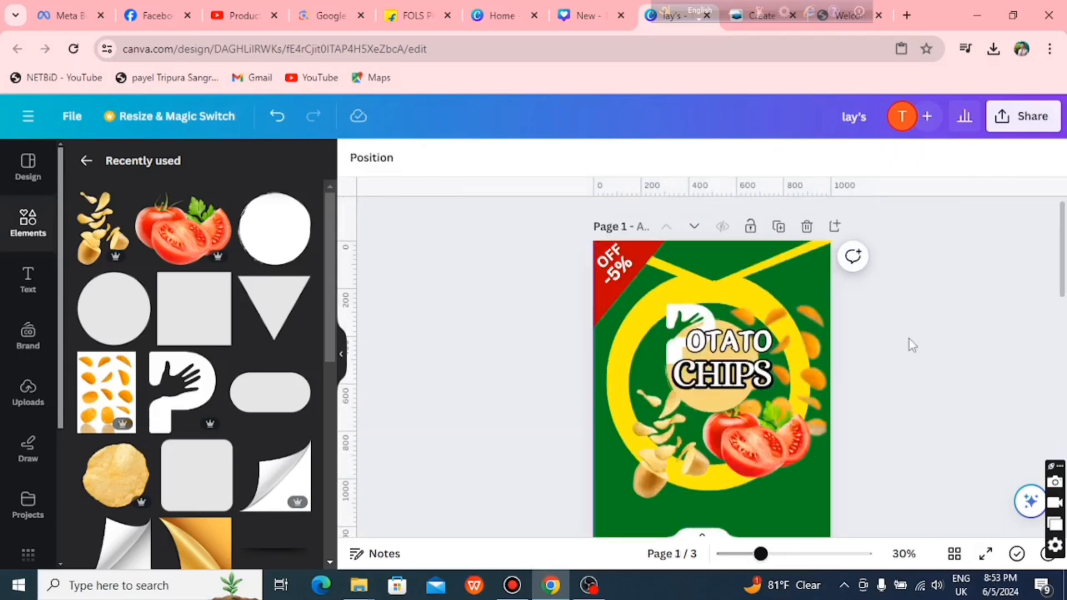
{"action": "scroll", "coordinate": [911, 338], "scroll_direction": "down", "scroll_amount": 4}
{"action": "scroll", "coordinate": [911, 338], "scroll_direction": "down", "scroll_amount": 4}
{"action": "left_click_drag", "start_coordinate": [270, 302], "coordinate": [627, 343]}
{"action": "left_click_drag", "start_coordinate": [751, 344], "coordinate": [725, 341]}
{"action": "left_click", "coordinate": [719, 342]}
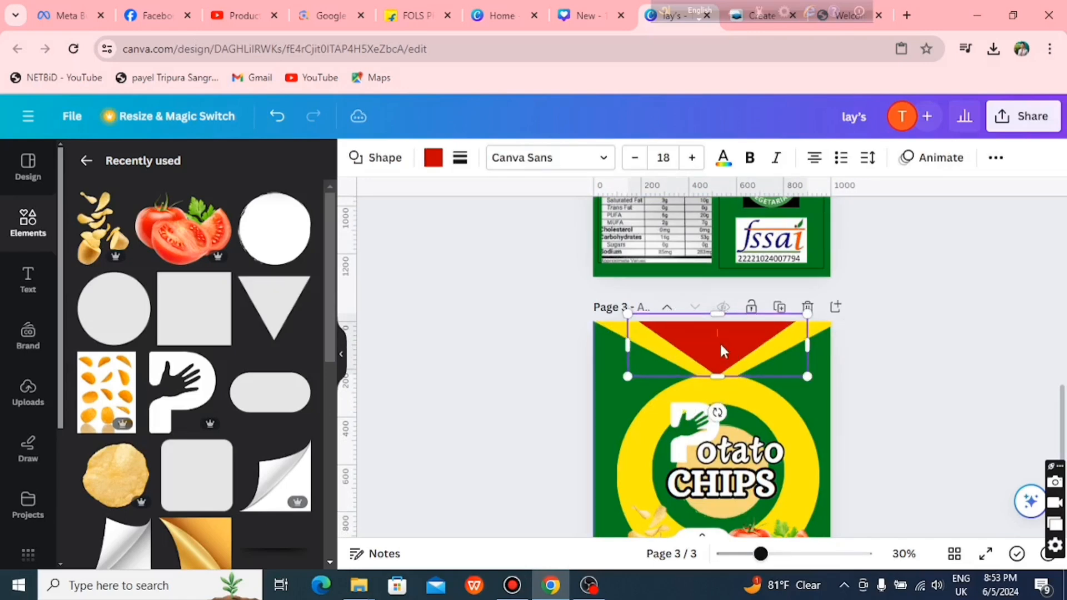
{"action": "left_click_drag", "start_coordinate": [718, 413], "coordinate": [726, 412]}
{"action": "left_click_drag", "start_coordinate": [808, 363], "coordinate": [904, 384]}
{"action": "left_click_drag", "start_coordinate": [766, 362], "coordinate": [716, 334]}
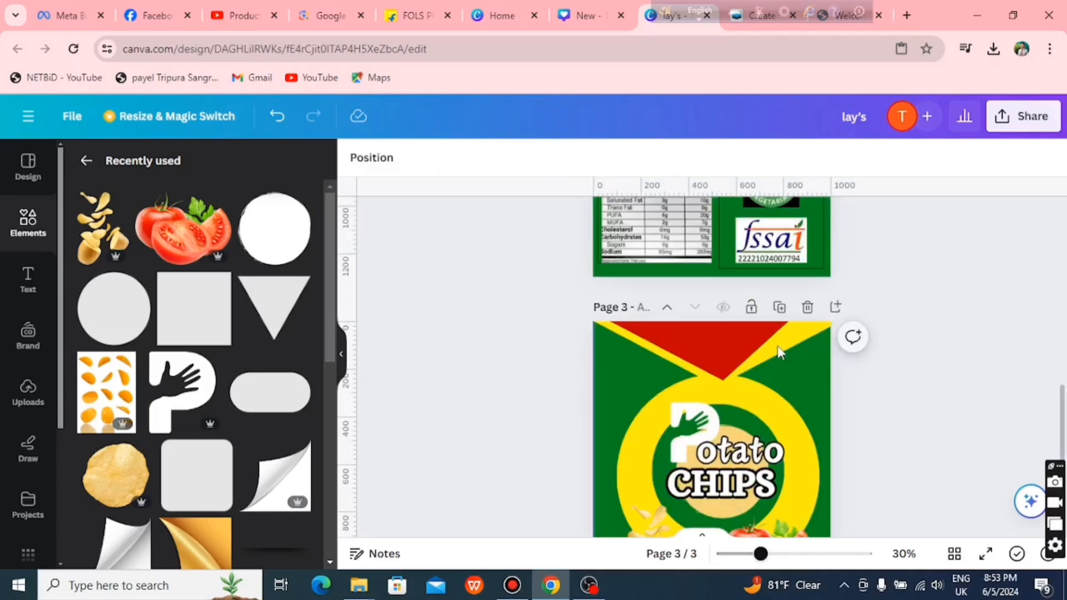
Step: Reposition, widen and straighten the inner red triangles so only two narrow yellow stripes form a V above the ring
{"action": "left_click", "coordinate": [780, 351]}
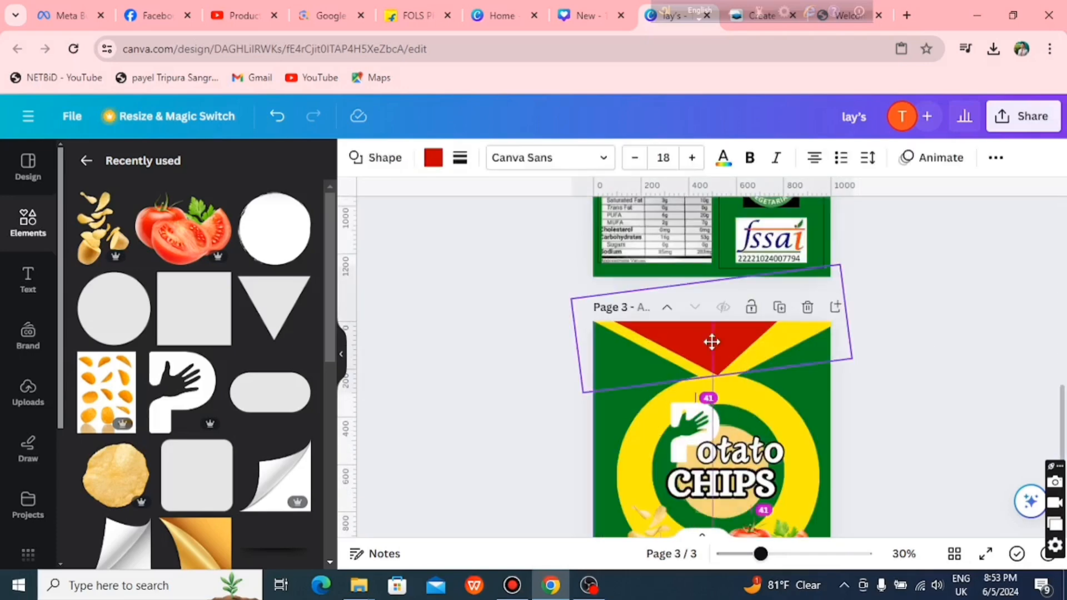
{"action": "left_click_drag", "start_coordinate": [578, 345], "coordinate": [526, 332]}
{"action": "left_click_drag", "start_coordinate": [541, 393], "coordinate": [532, 400]}
{"action": "left_click_drag", "start_coordinate": [714, 405], "coordinate": [696, 405]}
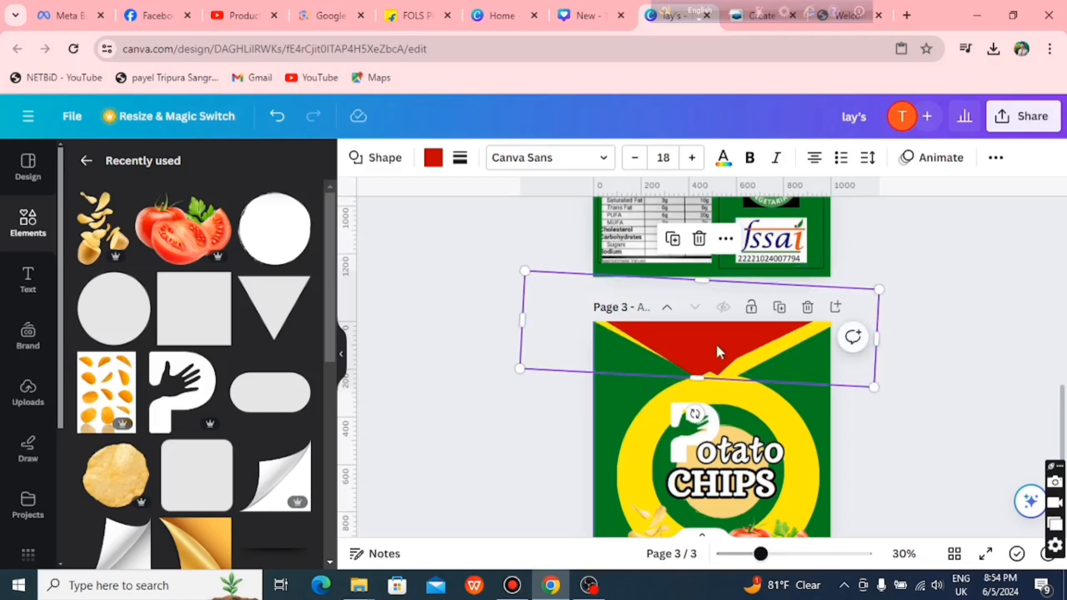
{"action": "left_click_drag", "start_coordinate": [715, 343], "coordinate": [734, 343]}
{"action": "left_click", "coordinate": [919, 415]}
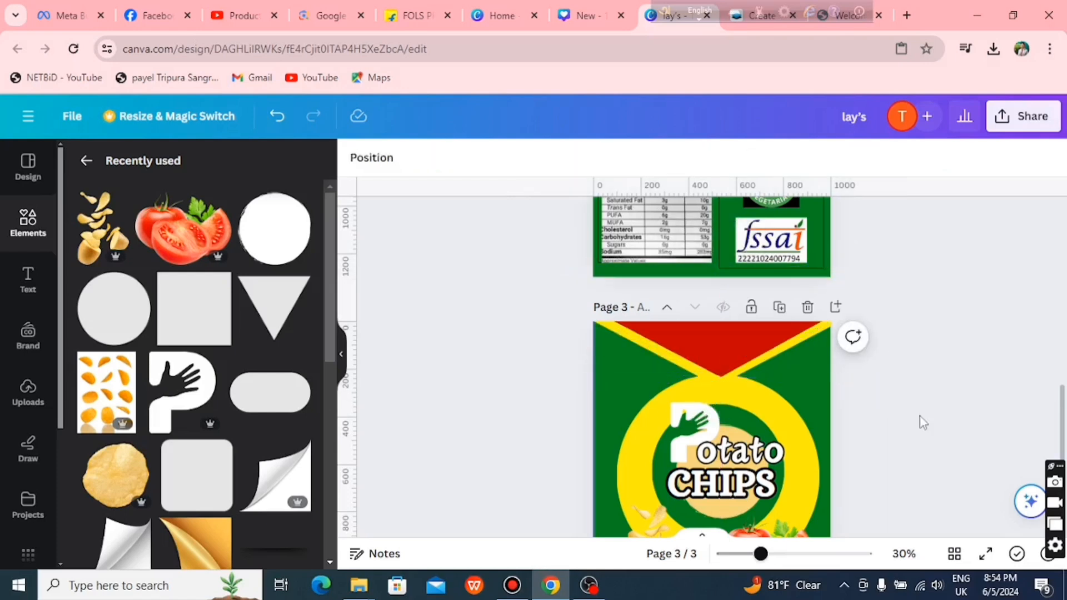
Step: Recolor the inner red triangle with the page's green background color
{"action": "left_click", "coordinate": [750, 330]}
{"action": "left_click", "coordinate": [432, 157]}
{"action": "left_click", "coordinate": [213, 252]}
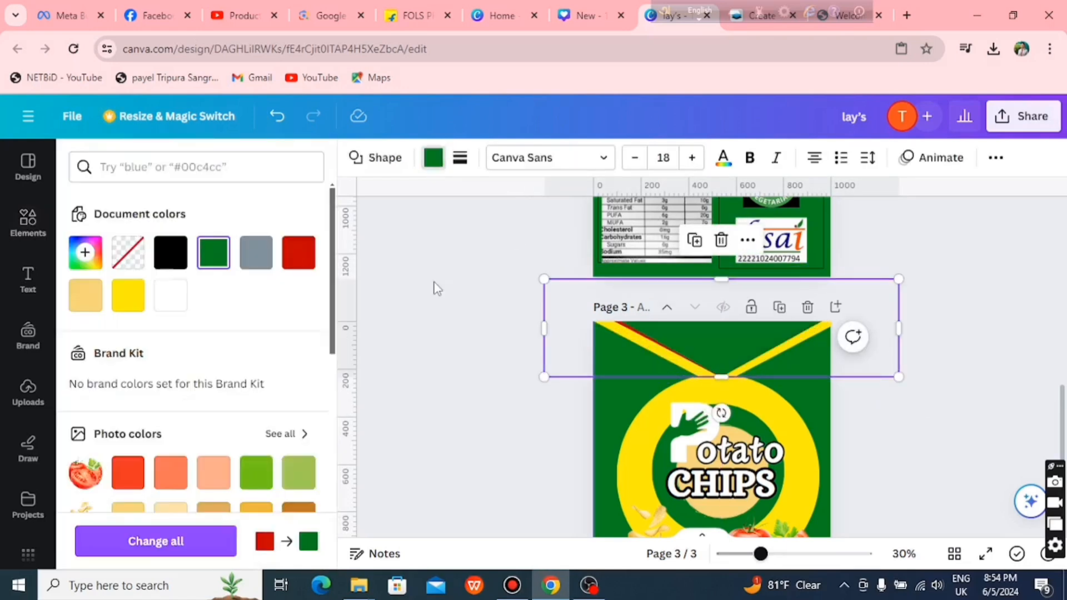
{"action": "left_click", "coordinate": [524, 369]}
Step: Resize and adjust the overlapping green triangles to cover the leftover red edge and leave clean yellow stripes
{"action": "left_click", "coordinate": [645, 336]}
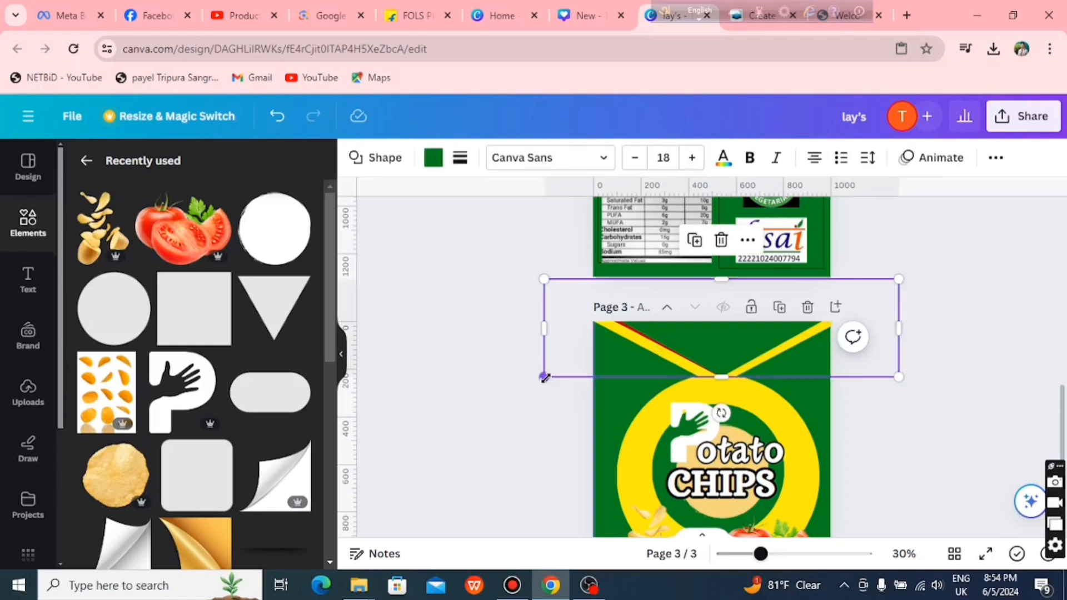
{"action": "left_click_drag", "start_coordinate": [544, 376], "coordinate": [599, 361]}
{"action": "left_click", "coordinate": [708, 385]}
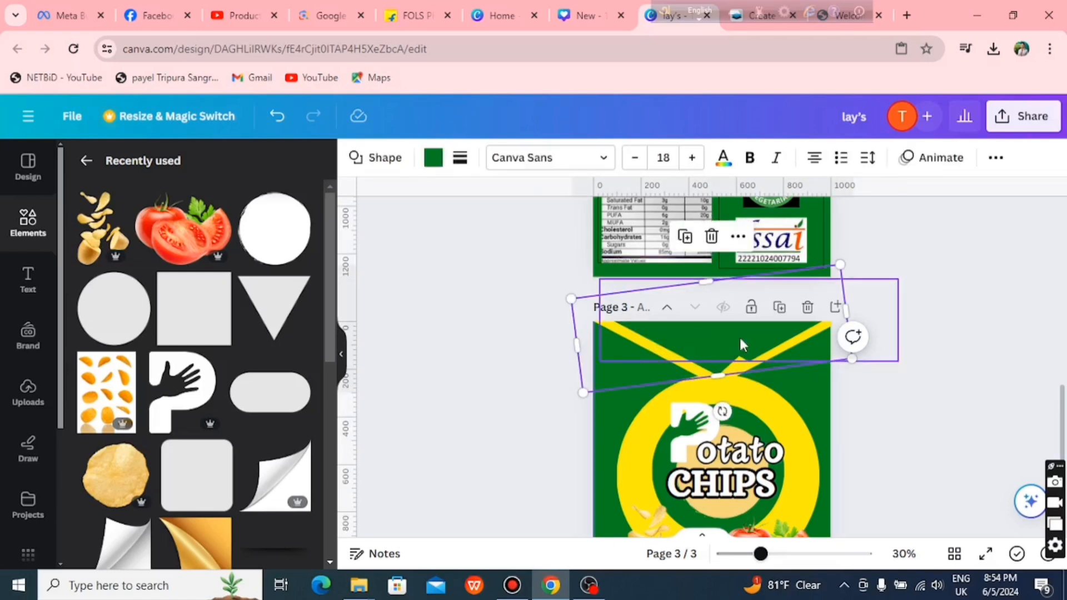
{"action": "left_click_drag", "start_coordinate": [739, 335], "coordinate": [741, 348]}
{"action": "key", "text": "ctrl+z"}
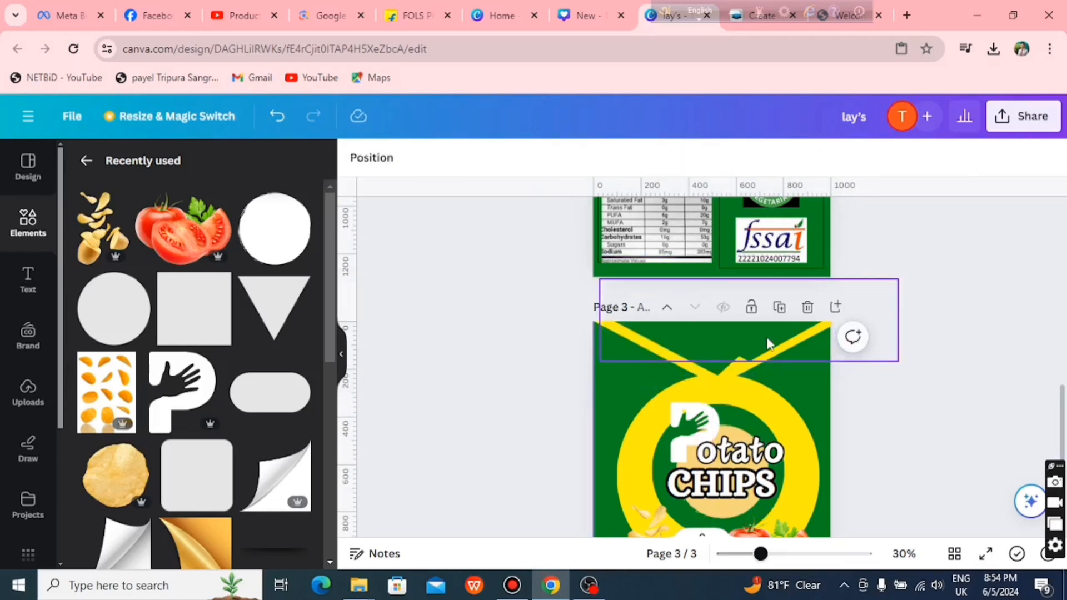
{"action": "left_click", "coordinate": [765, 343]}
{"action": "left_click", "coordinate": [928, 388]}
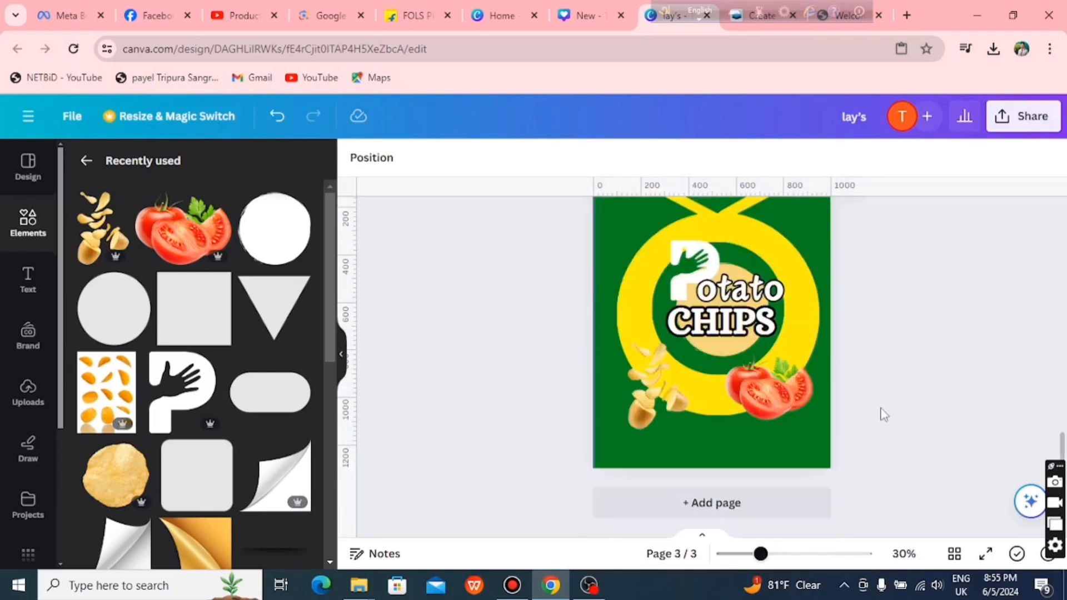
Step: Enlarge the tomato image toward the page edge, and enlarge the falling potato chips image beside it
{"action": "left_click", "coordinate": [806, 408]}
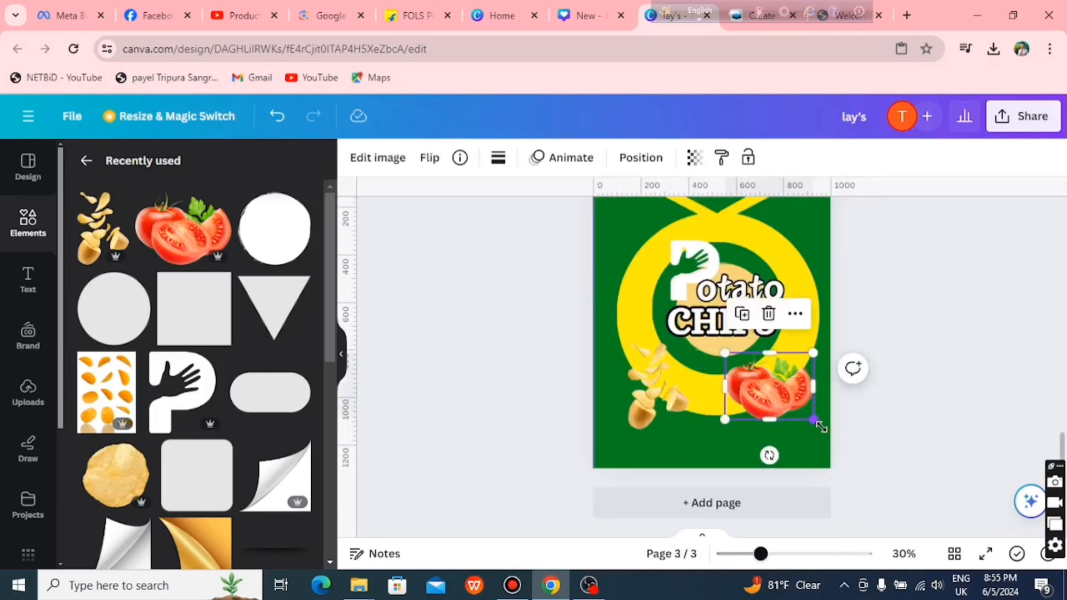
{"action": "left_click_drag", "start_coordinate": [821, 426], "coordinate": [847, 448]}
{"action": "left_click_drag", "start_coordinate": [789, 403], "coordinate": [785, 391]}
{"action": "left_click", "coordinate": [659, 389]}
{"action": "left_click_drag", "start_coordinate": [691, 422], "coordinate": [709, 431]}
Step: Add the scattered chips image to page 3 and remove its white background
{"action": "left_click_drag", "start_coordinate": [106, 392], "coordinate": [730, 430]}
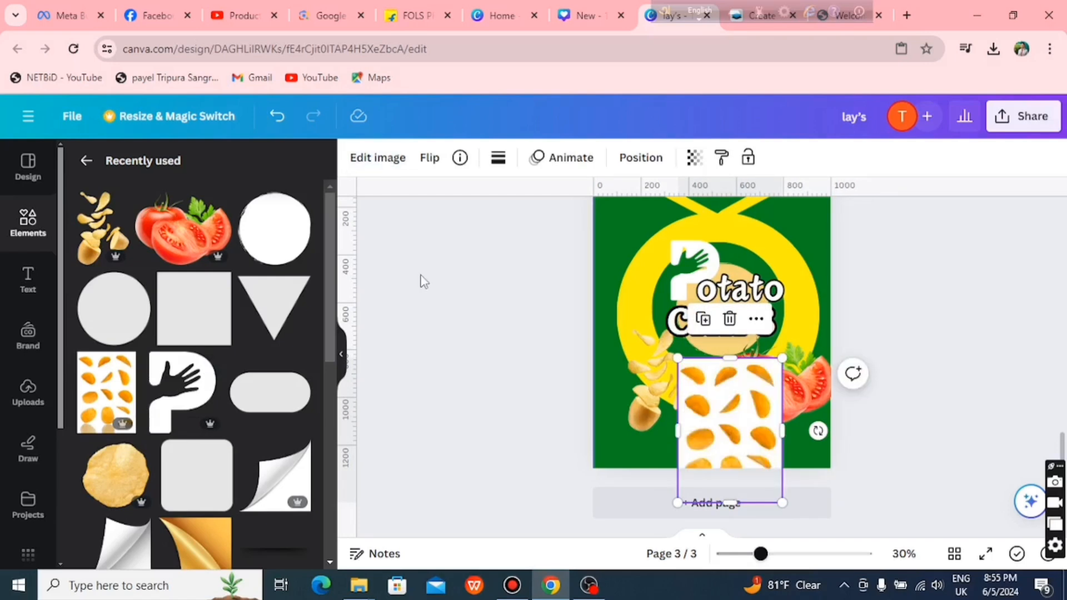
{"action": "left_click", "coordinate": [379, 167]}
{"action": "left_click", "coordinate": [106, 271]}
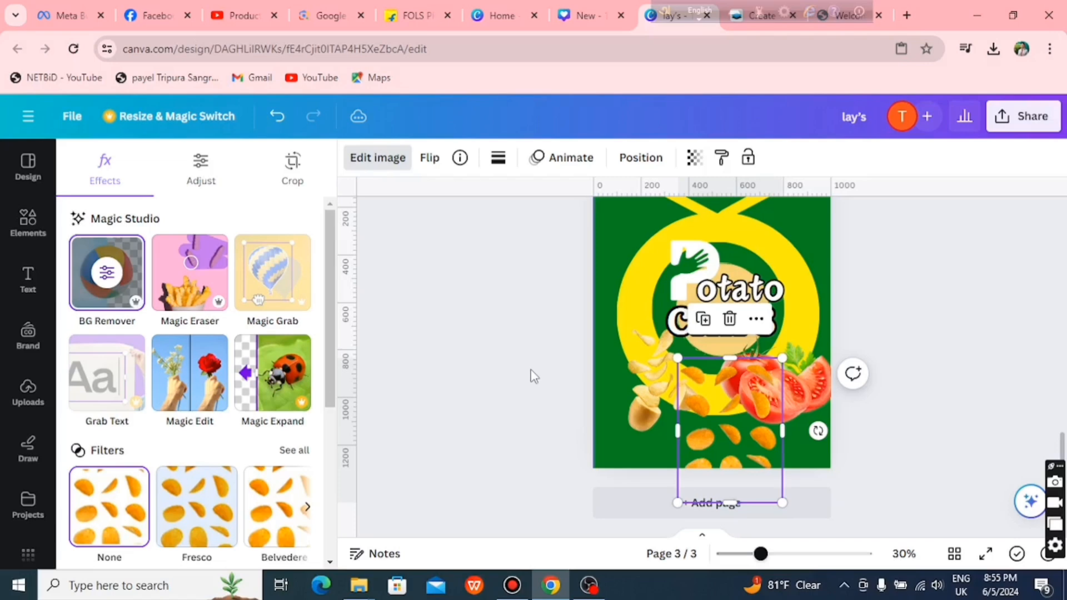
Step: Move the scattered chips image up over the yellow ring beside the lettering, as on page 1
{"action": "left_click", "coordinate": [718, 432]}
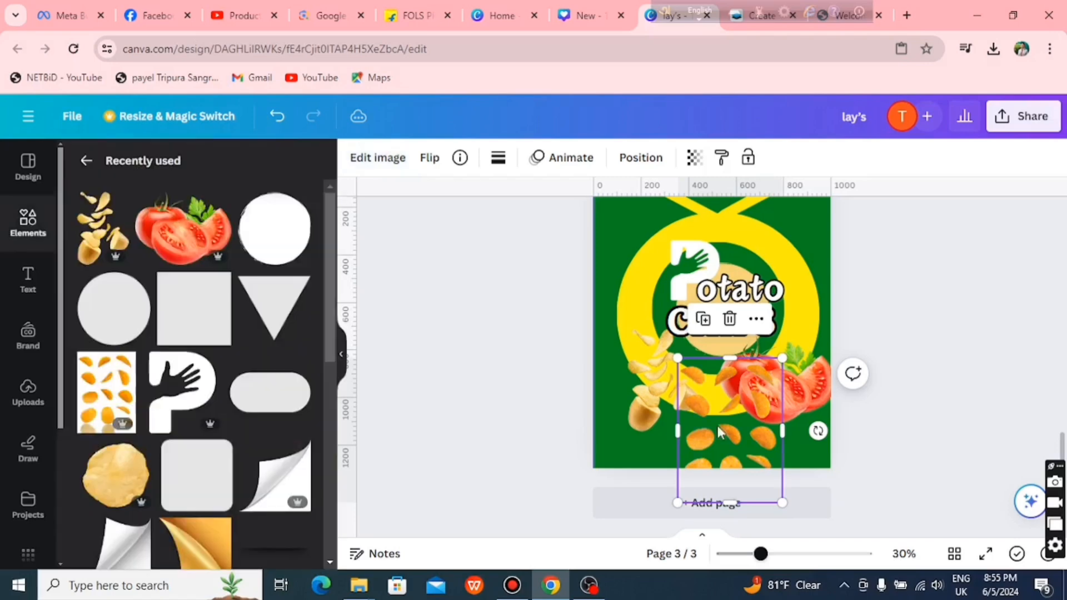
{"action": "left_click_drag", "start_coordinate": [718, 426], "coordinate": [757, 292]}
{"action": "left_click", "coordinate": [898, 320]}
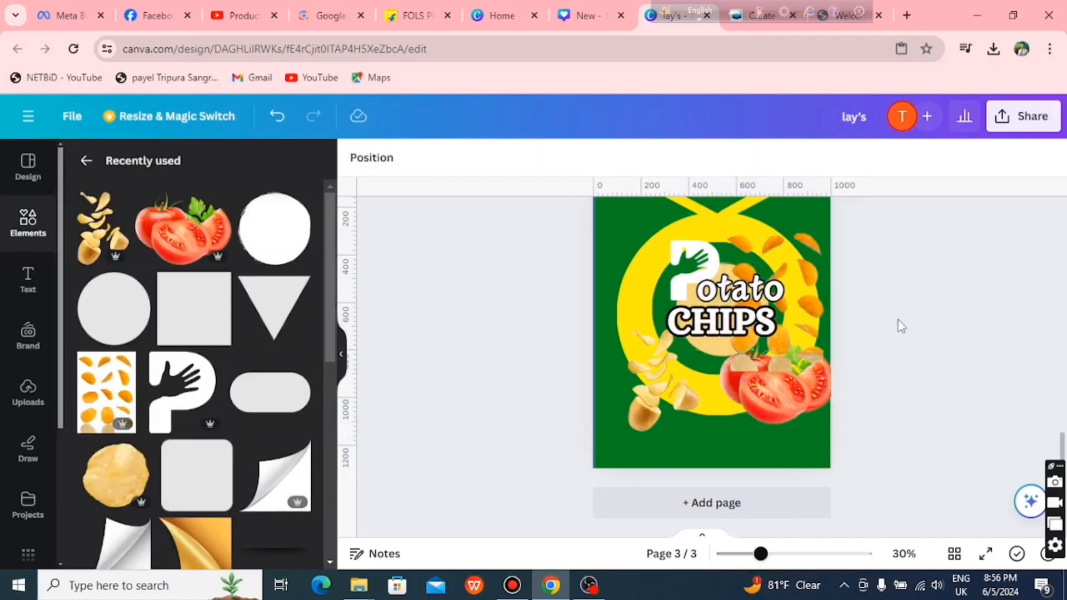
{"action": "scroll", "coordinate": [898, 320], "scroll_direction": "up", "scroll_amount": 14}
{"action": "scroll", "coordinate": [898, 320], "scroll_direction": "down", "scroll_amount": 13}
{"action": "left_click_drag", "start_coordinate": [805, 382], "coordinate": [811, 368]}
Step: Send the scattered chips image backward in the layer order until it sits behind the tomatoes
{"action": "left_click", "coordinate": [641, 157]}
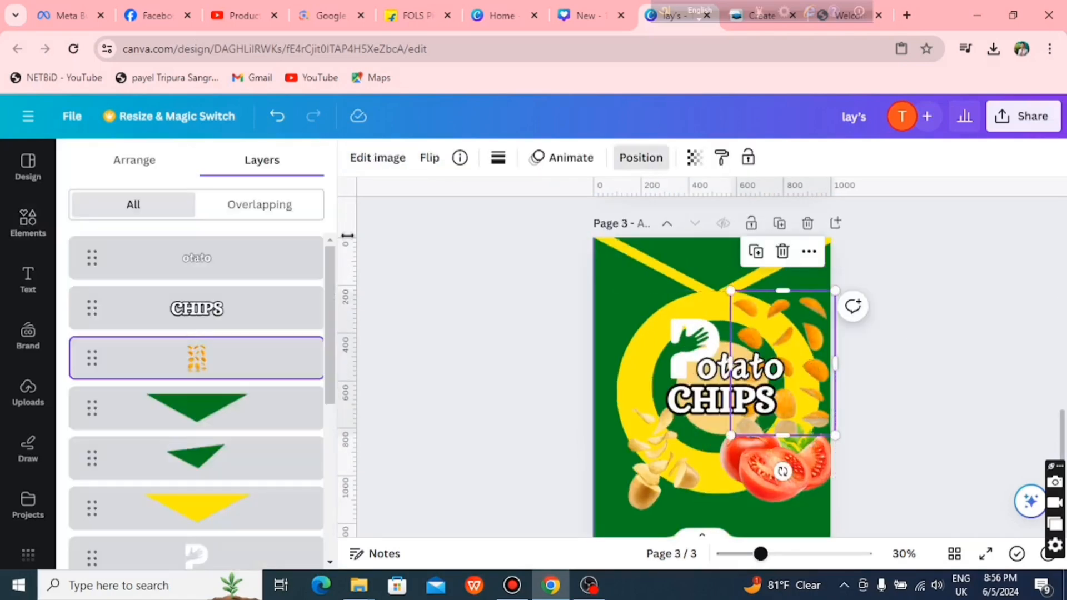
{"action": "left_click", "coordinate": [135, 160]}
{"action": "left_click", "coordinate": [139, 206]}
{"action": "left_click", "coordinate": [253, 209]}
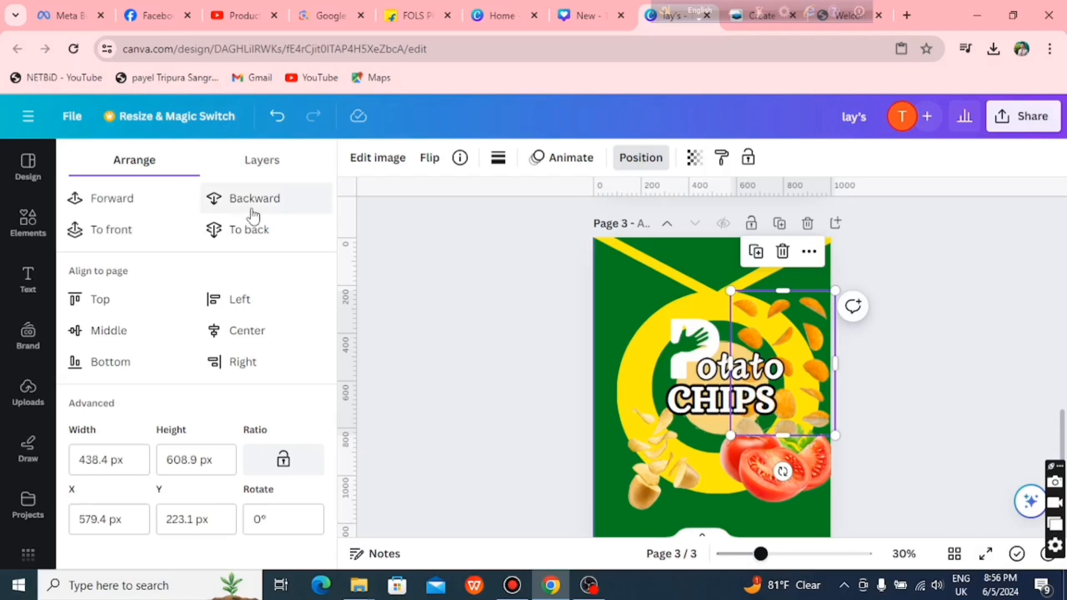
{"action": "left_click", "coordinate": [252, 209]}
{"action": "left_click", "coordinate": [252, 209]}
{"action": "left_click", "coordinate": [142, 230]}
{"action": "left_click", "coordinate": [258, 212]}
{"action": "left_click", "coordinate": [257, 211]}
{"action": "left_click", "coordinate": [257, 212]}
Step: Apply a whole-image blur with intensity 51 to the scattered chips
{"action": "left_click", "coordinate": [378, 157]}
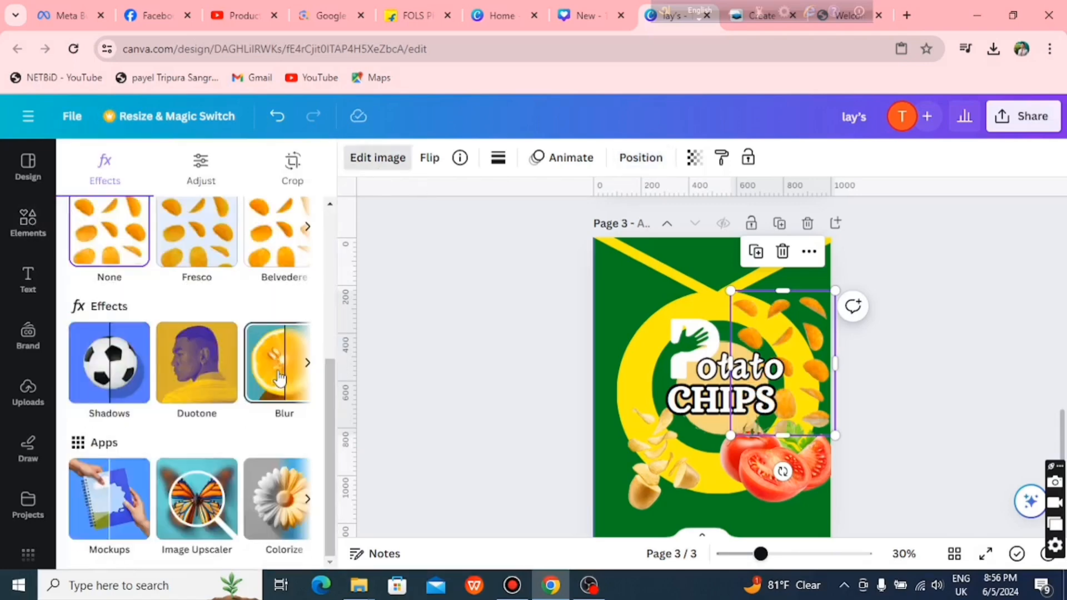
{"action": "left_click", "coordinate": [278, 367]}
{"action": "left_click_drag", "start_coordinate": [70, 275], "coordinate": [176, 276]}
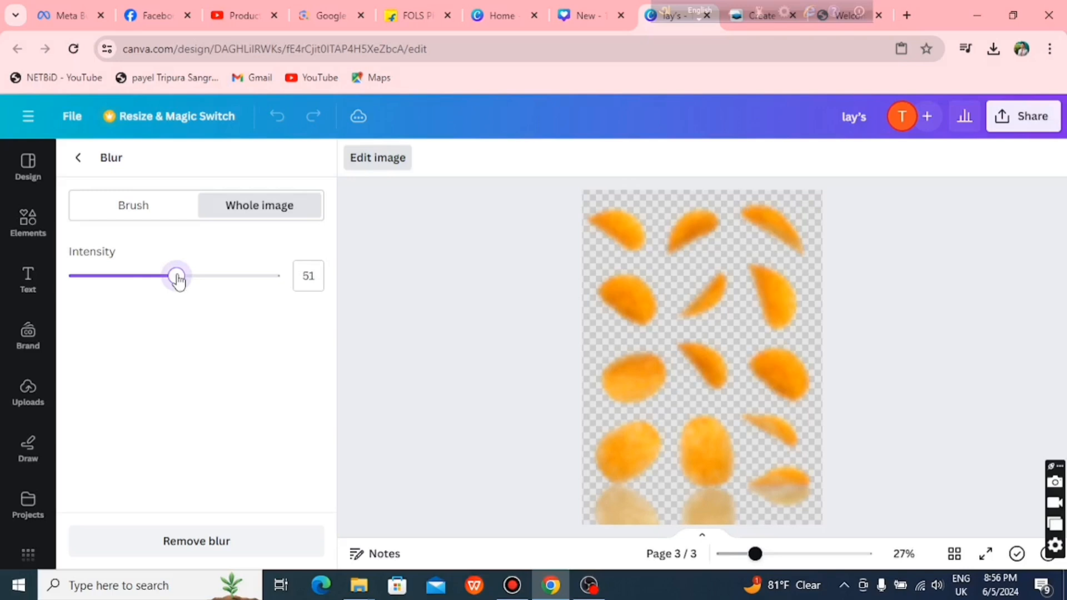
{"action": "left_click", "coordinate": [84, 162]}
{"action": "left_click", "coordinate": [969, 416]}
Step: Add a red triangle to page 3 for the corner banner and resize it over the upper part of the ring
{"action": "scroll", "coordinate": [972, 422], "scroll_direction": "up", "scroll_amount": 10}
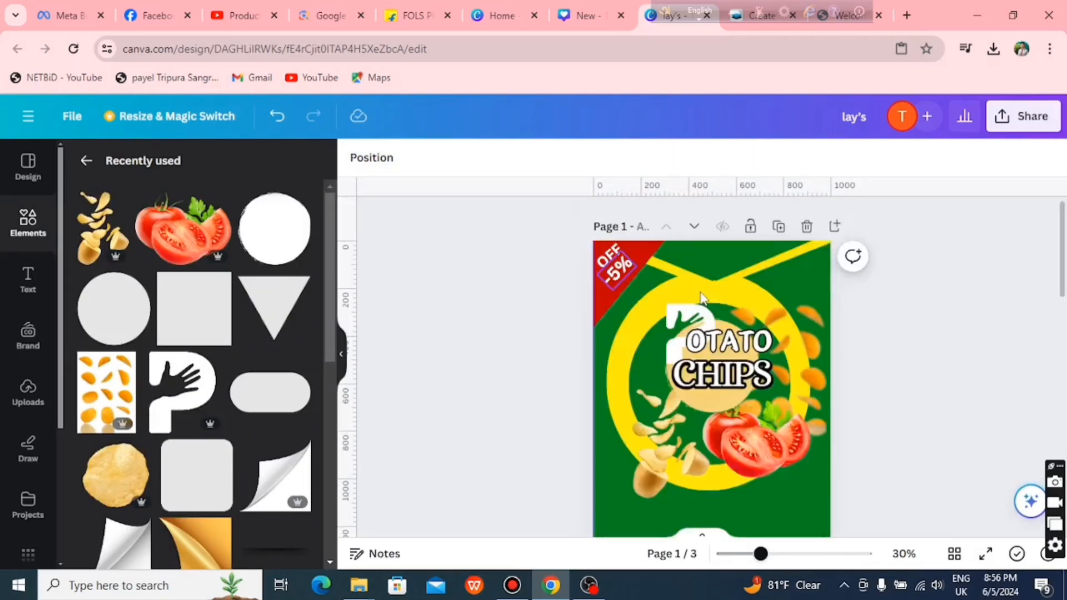
{"action": "scroll", "coordinate": [973, 405], "scroll_direction": "down", "scroll_amount": 9}
{"action": "left_click_drag", "start_coordinate": [274, 303], "coordinate": [708, 333]}
{"action": "scroll", "coordinate": [512, 338], "scroll_direction": "up", "scroll_amount": 3}
{"action": "scroll", "coordinate": [511, 338], "scroll_direction": "down", "scroll_amount": 3}
{"action": "left_click_drag", "start_coordinate": [708, 407], "coordinate": [738, 433]}
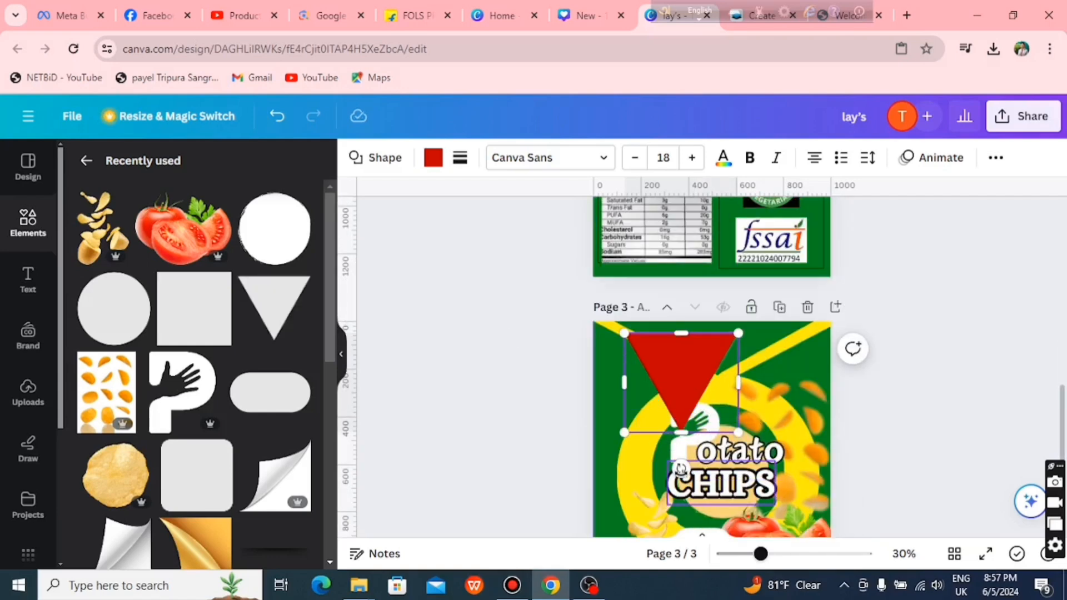
Step: Rotate the red triangle and fit it into the upper-left corner of page 3 as a diagonal banner like page 1's
{"action": "left_click_drag", "start_coordinate": [681, 468], "coordinate": [508, 268]}
{"action": "left_click", "coordinate": [511, 272]}
{"action": "left_click_drag", "start_coordinate": [653, 365], "coordinate": [588, 332]}
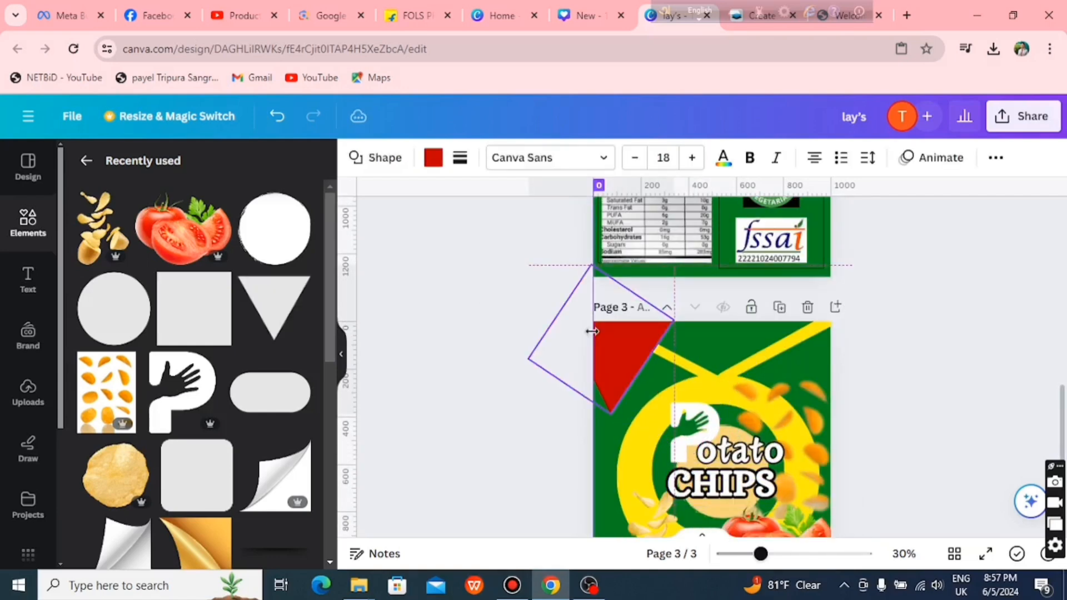
{"action": "left_click_drag", "start_coordinate": [571, 388], "coordinate": [534, 390]}
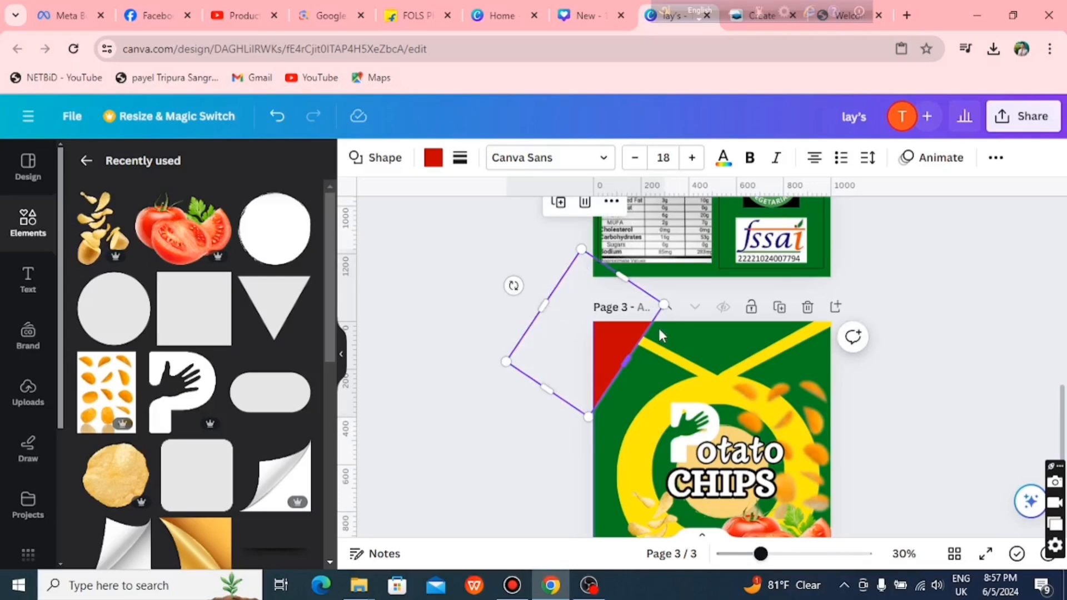
{"action": "scroll", "coordinate": [906, 382], "scroll_direction": "up", "scroll_amount": 10}
{"action": "scroll", "coordinate": [909, 382], "scroll_direction": "down", "scroll_amount": 10}
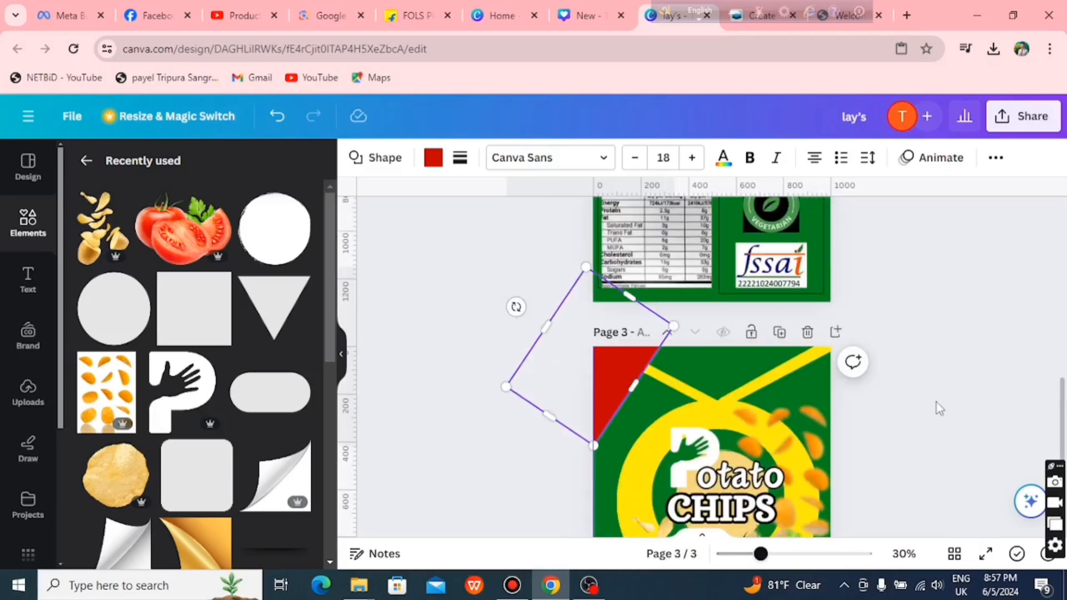
{"action": "left_click_drag", "start_coordinate": [629, 361], "coordinate": [576, 334]}
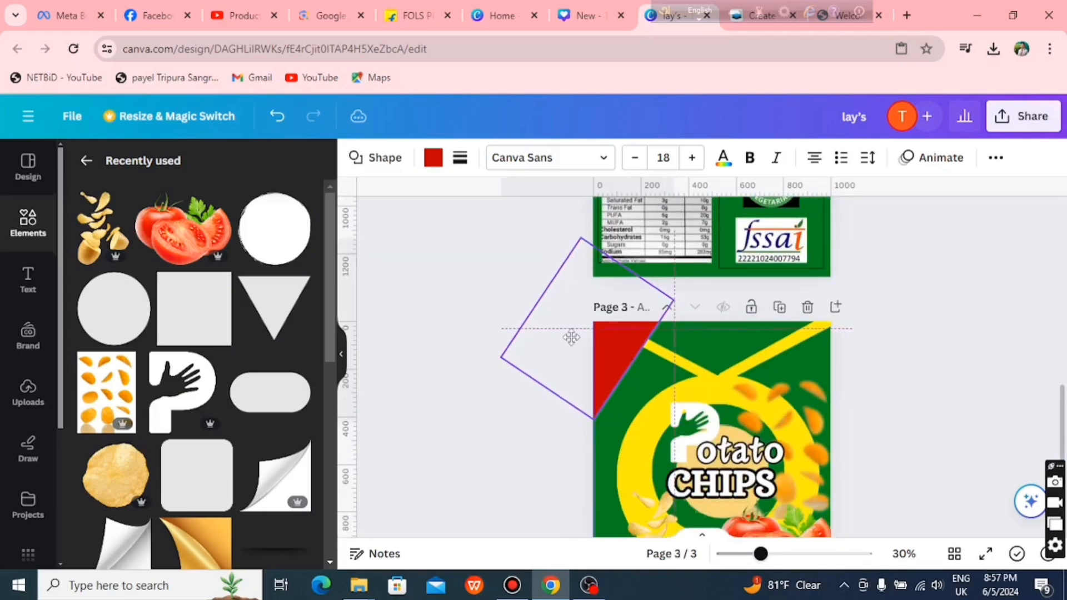
{"action": "scroll", "coordinate": [525, 365], "scroll_direction": "down", "scroll_amount": 3}
Step: Add the subheading text "OFF" to page 3, rotate it diagonally and place it on the red corner banner
{"action": "scroll", "coordinate": [525, 365], "scroll_direction": "up", "scroll_amount": 10}
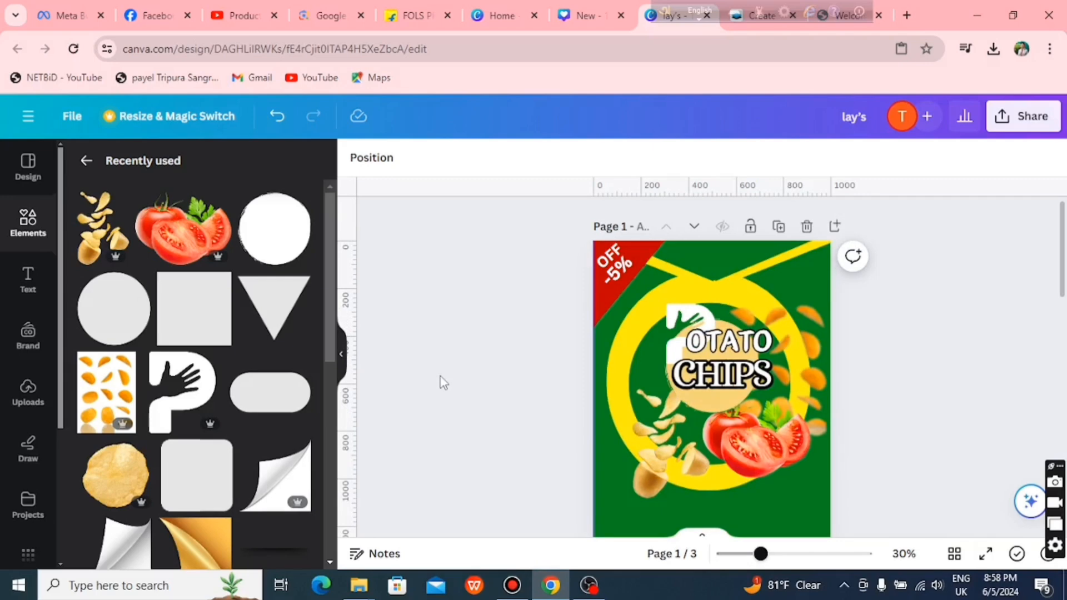
{"action": "scroll", "coordinate": [441, 377], "scroll_direction": "down", "scroll_amount": 5}
{"action": "left_click", "coordinate": [28, 278]}
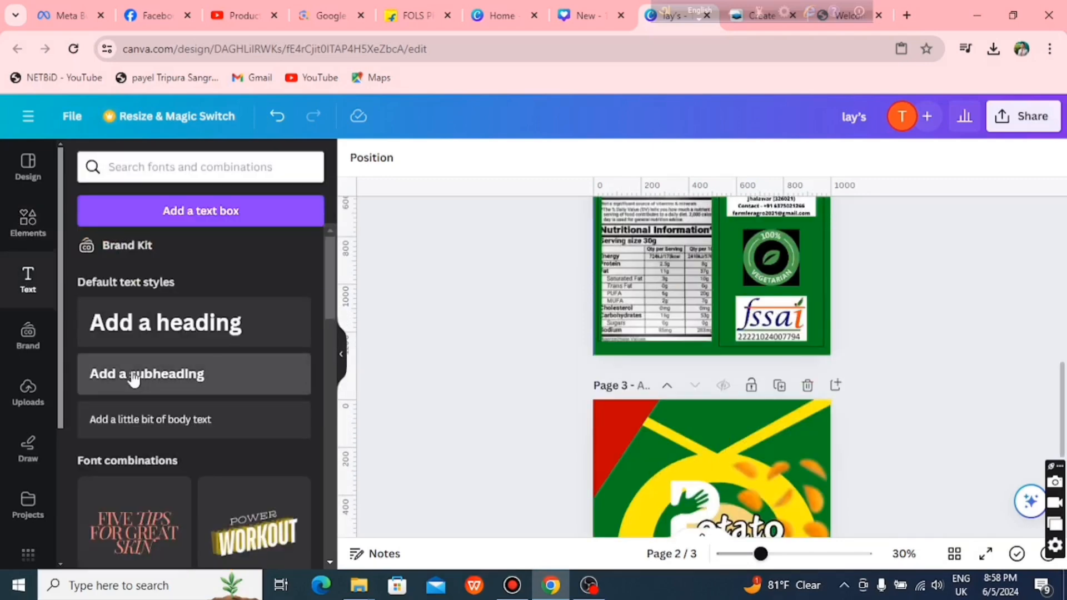
{"action": "left_click_drag", "start_coordinate": [133, 379], "coordinate": [722, 259]}
{"action": "scroll", "coordinate": [922, 405], "scroll_direction": "down", "scroll_amount": 3}
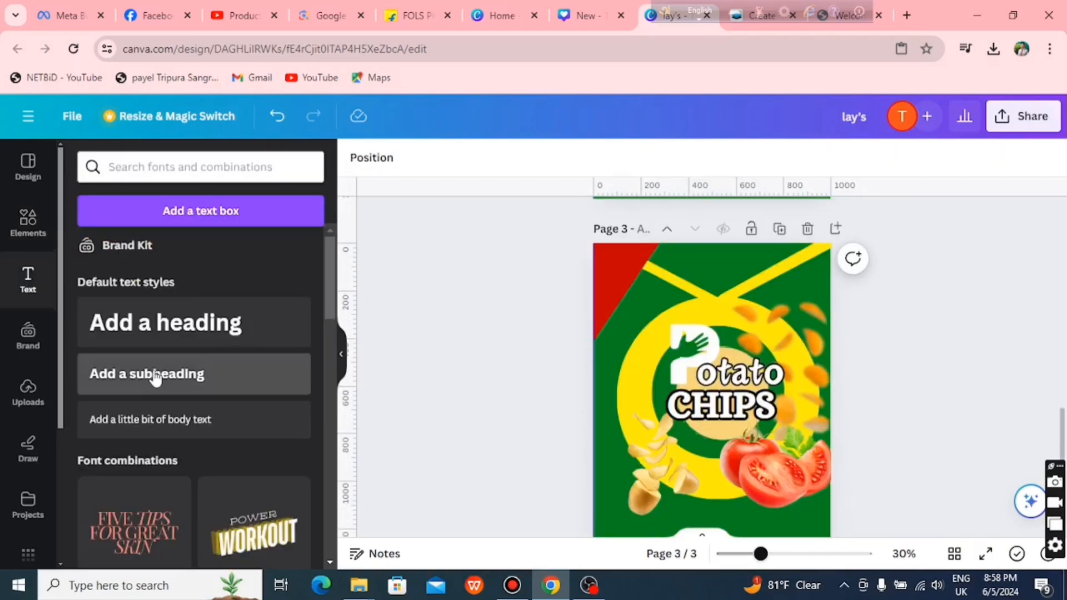
{"action": "left_click", "coordinate": [155, 379]}
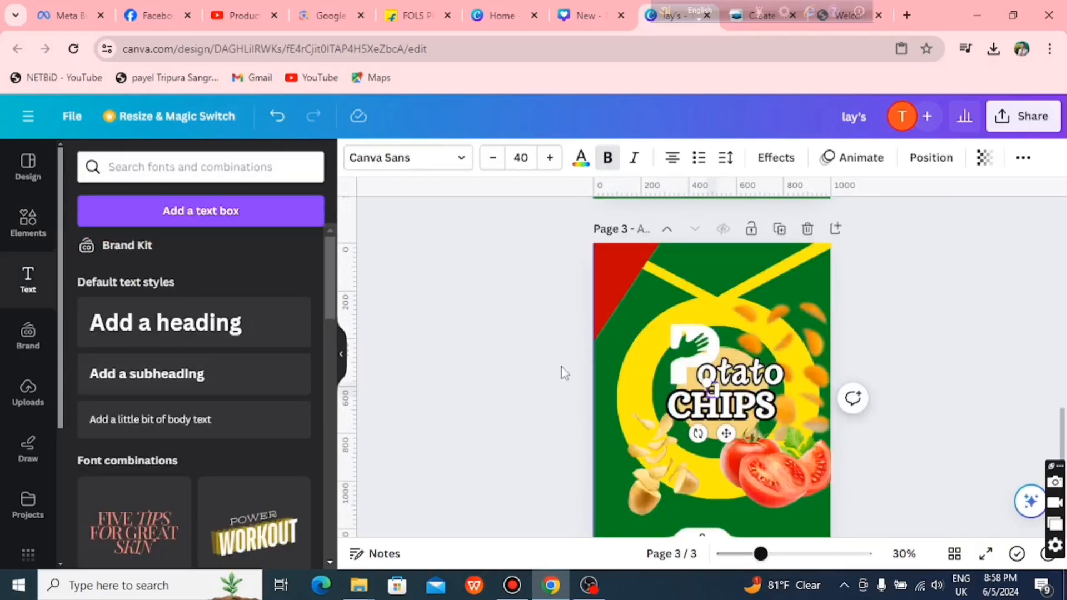
{"action": "left_click_drag", "start_coordinate": [709, 400], "coordinate": [605, 290]}
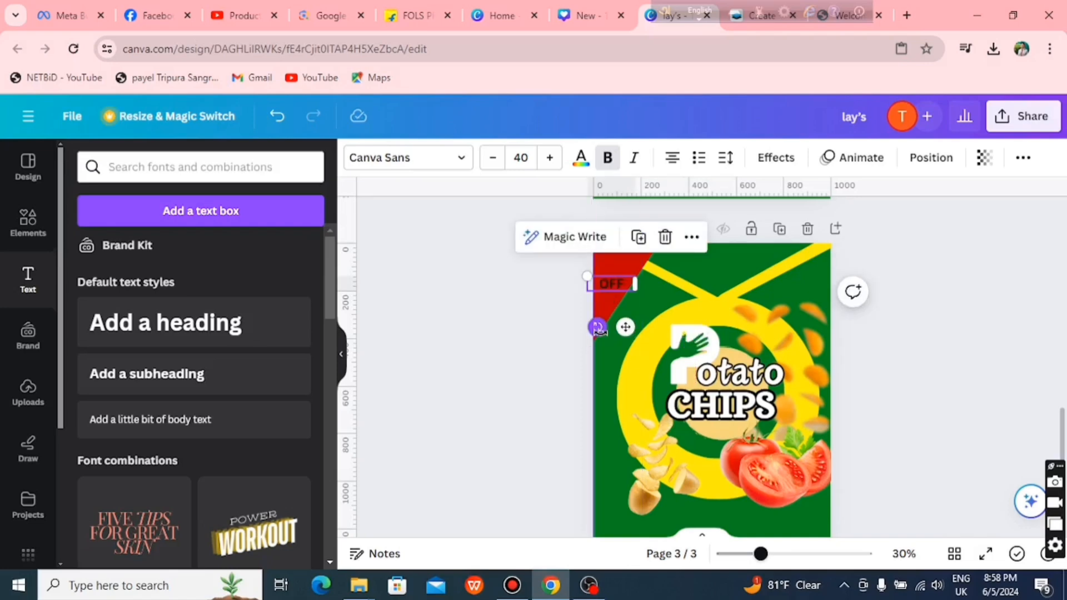
{"action": "left_click_drag", "start_coordinate": [598, 327], "coordinate": [607, 261]}
{"action": "left_click", "coordinate": [543, 255]}
Step: Colour the "OFF" text on page 3's red banner white and enlarge it to font size 46
{"action": "scroll", "coordinate": [543, 255], "scroll_direction": "up", "scroll_amount": 4}
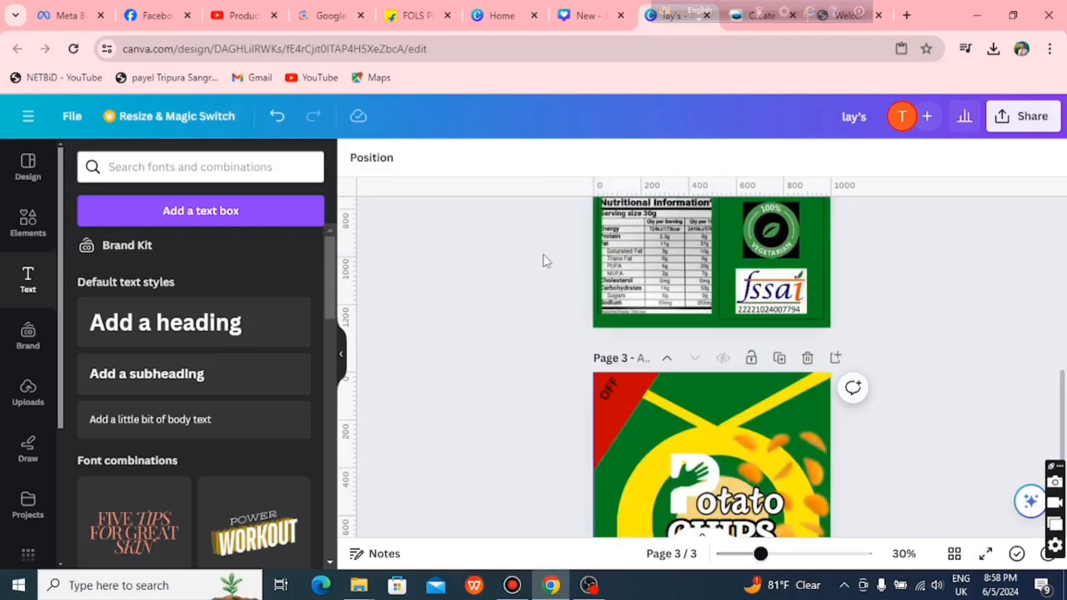
{"action": "scroll", "coordinate": [548, 270], "scroll_direction": "down", "scroll_amount": 4}
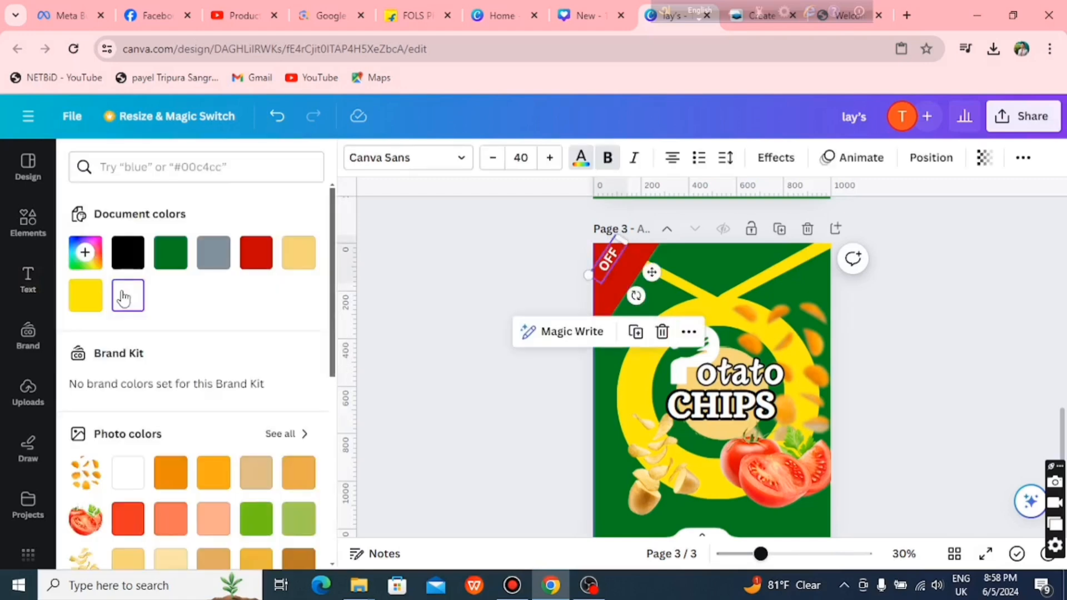
{"action": "left_click", "coordinate": [550, 162]}
{"action": "left_click", "coordinate": [549, 161]}
{"action": "left_click", "coordinate": [549, 162]}
{"action": "left_click", "coordinate": [549, 162]}
{"action": "left_click", "coordinate": [550, 161]}
{"action": "left_click", "coordinate": [550, 161]}
Step: Duplicate the "OFF" text beneath itself on the red banner and change the copy to "-5%"
{"action": "left_click", "coordinate": [637, 333]}
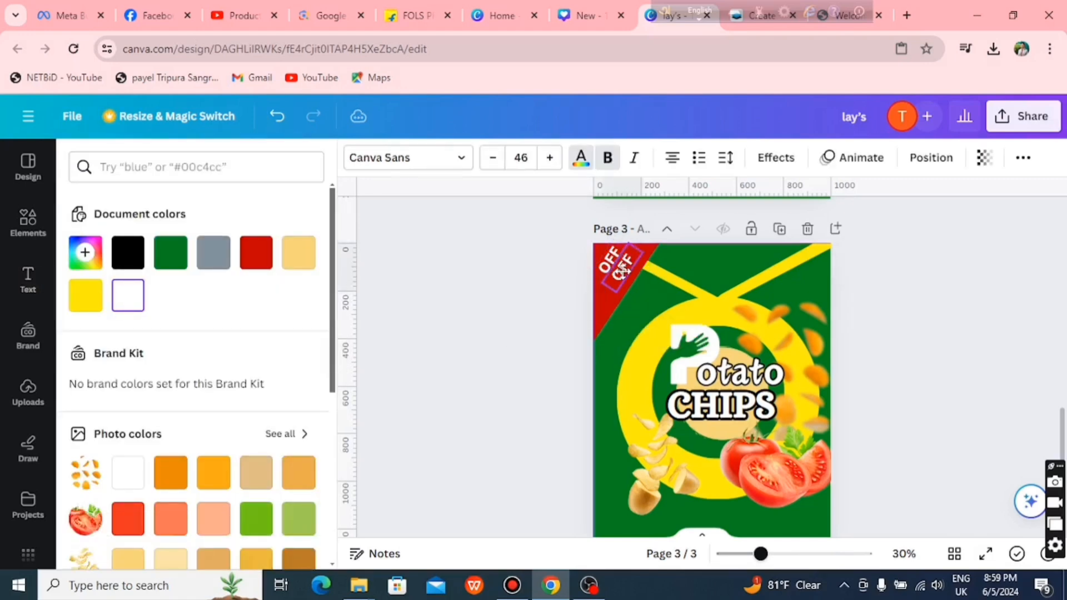
{"action": "double_click", "coordinate": [623, 272]}
{"action": "type", "text": "-55%"}
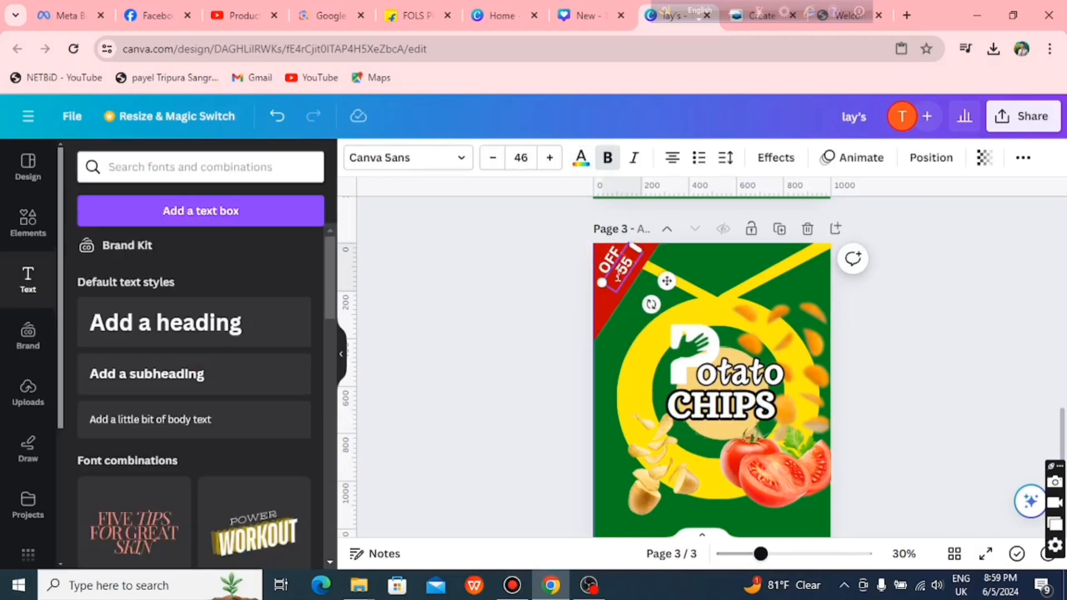
{"action": "key", "text": "BackSpace"}
{"action": "key", "text": "BackSpace"}
{"action": "type", "text": "%"}
{"action": "left_click", "coordinate": [541, 303]}
Step: Add a square shape to the green page 4 and give it a solid border with weight 3
{"action": "scroll", "coordinate": [868, 491], "scroll_direction": "down", "scroll_amount": 2}
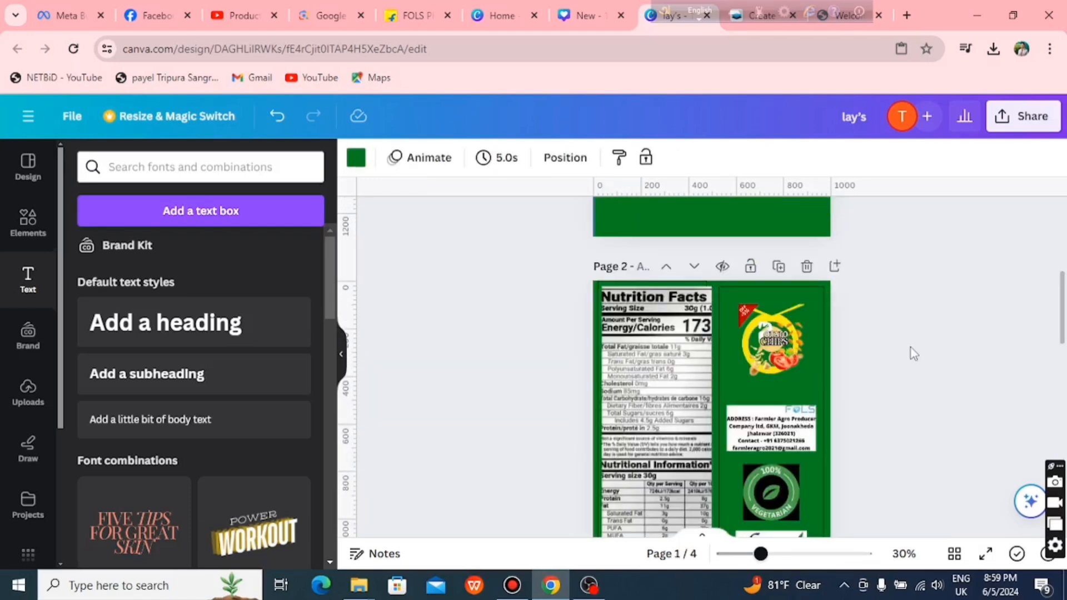
{"action": "scroll", "coordinate": [680, 272], "scroll_direction": "down", "scroll_amount": 2}
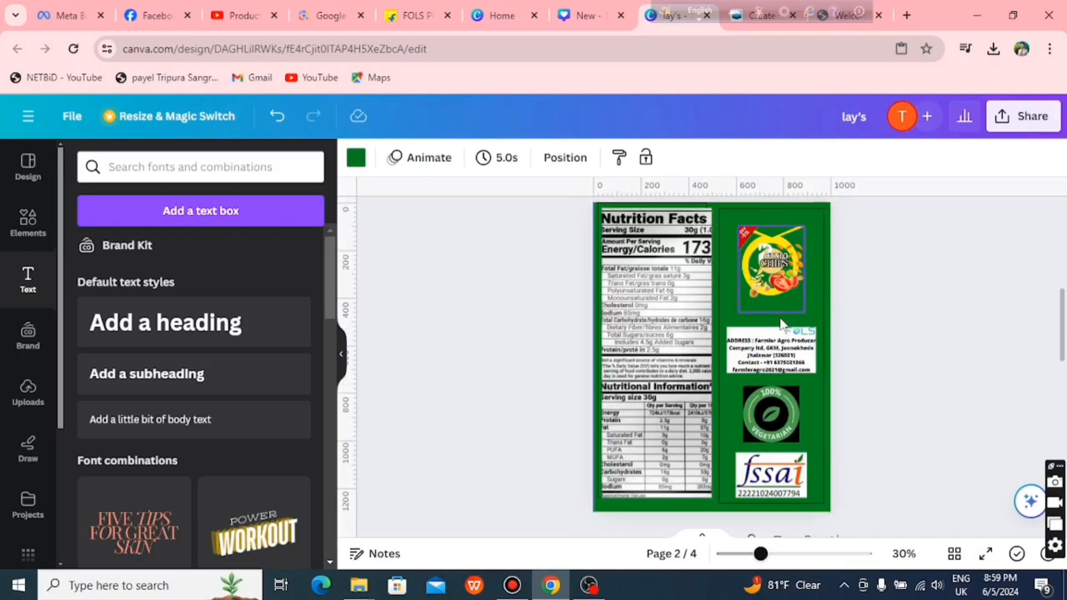
{"action": "scroll", "coordinate": [922, 348], "scroll_direction": "down", "scroll_amount": 5}
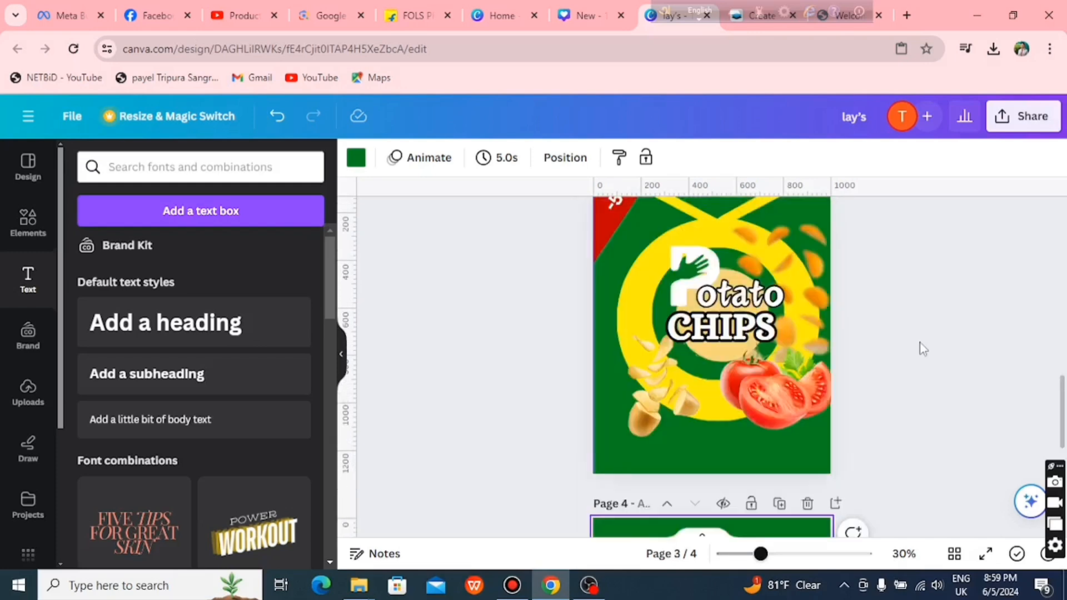
{"action": "scroll", "coordinate": [922, 349], "scroll_direction": "down", "scroll_amount": 5}
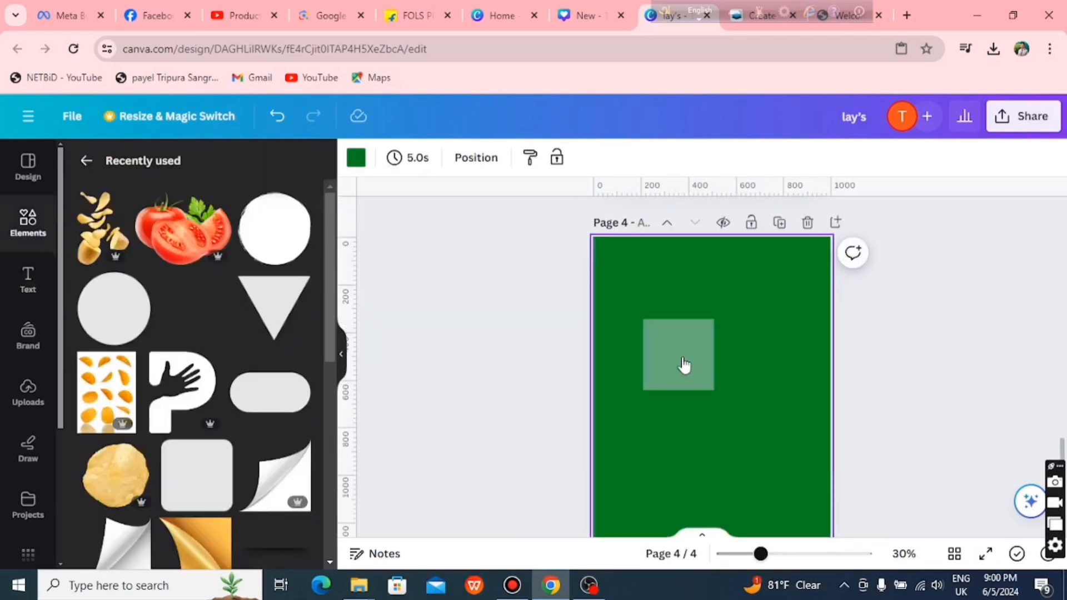
{"action": "left_click_drag", "start_coordinate": [683, 365], "coordinate": [675, 350]}
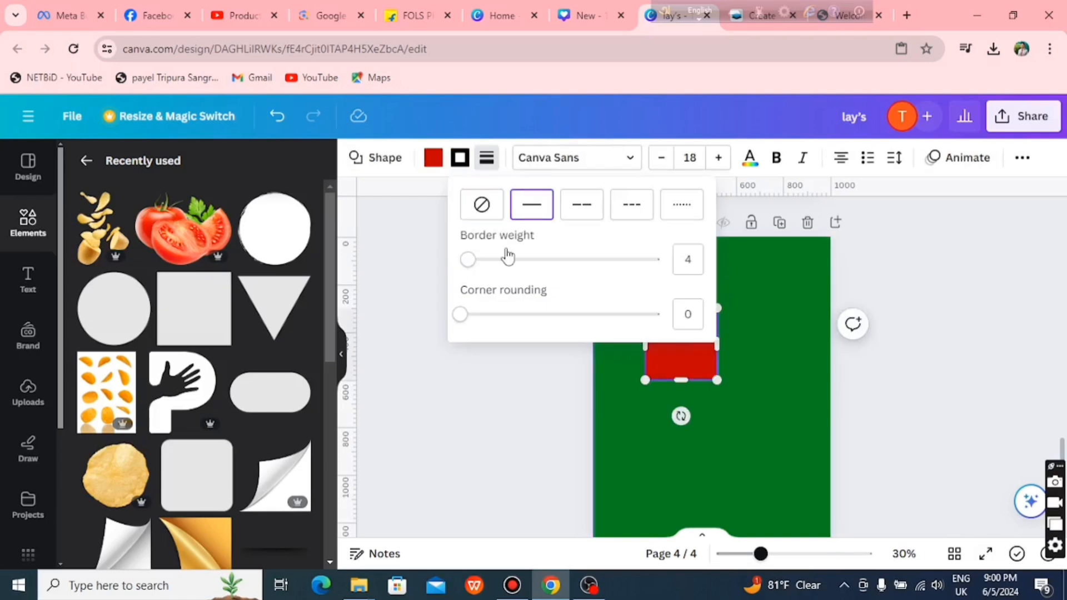
{"action": "left_click_drag", "start_coordinate": [471, 264], "coordinate": [466, 269]}
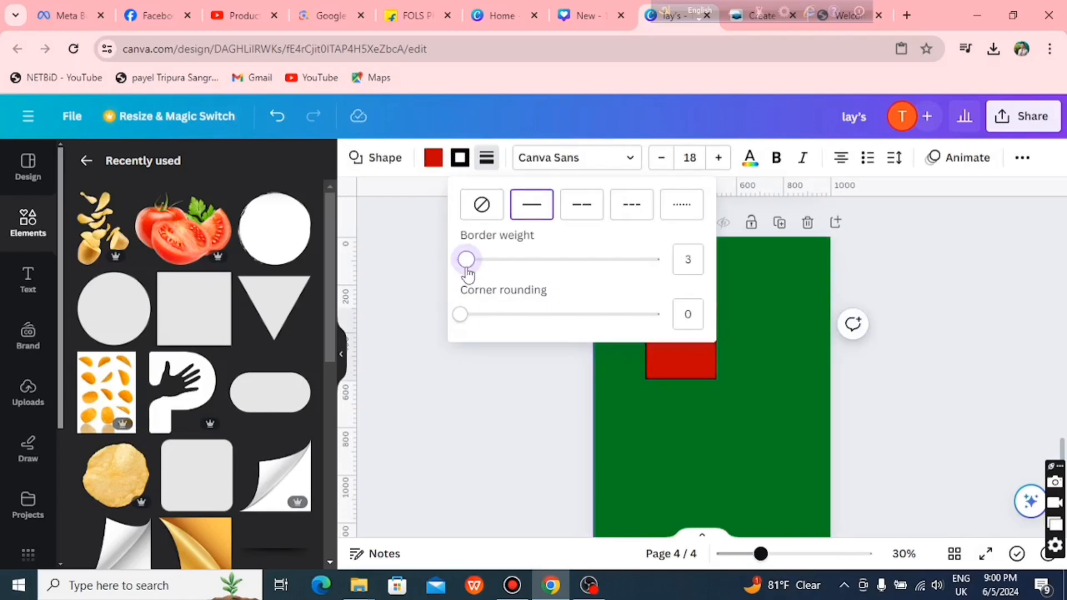
{"action": "left_click_drag", "start_coordinate": [461, 314], "coordinate": [464, 314]}
Step: Fill the square on page 4 with the document's dark green
{"action": "left_click", "coordinate": [432, 157]}
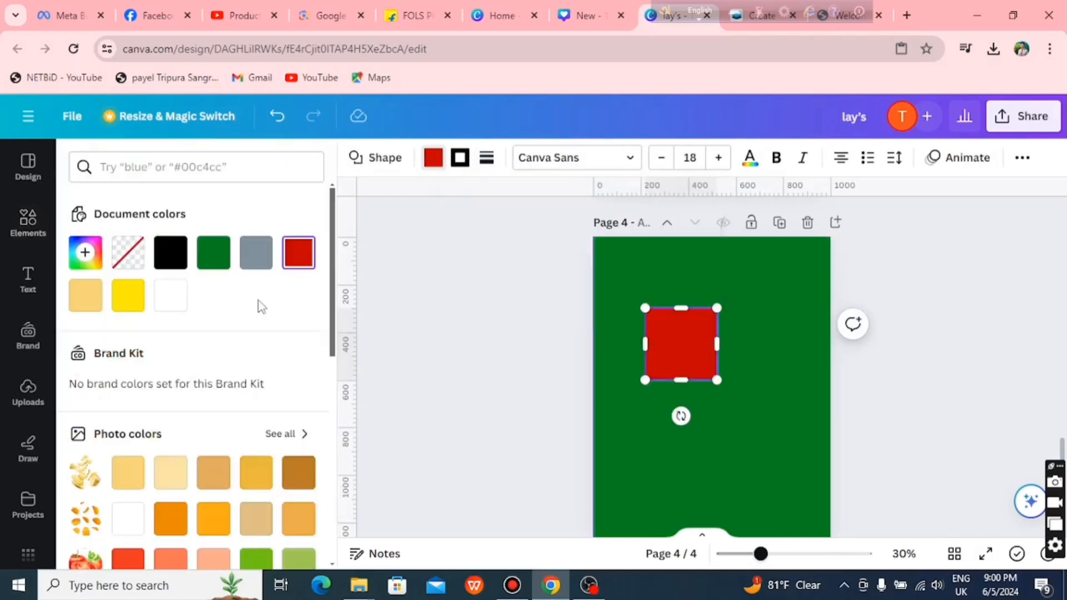
{"action": "left_click", "coordinate": [170, 295]}
{"action": "left_click", "coordinate": [214, 252]}
{"action": "key", "text": "Escape"}
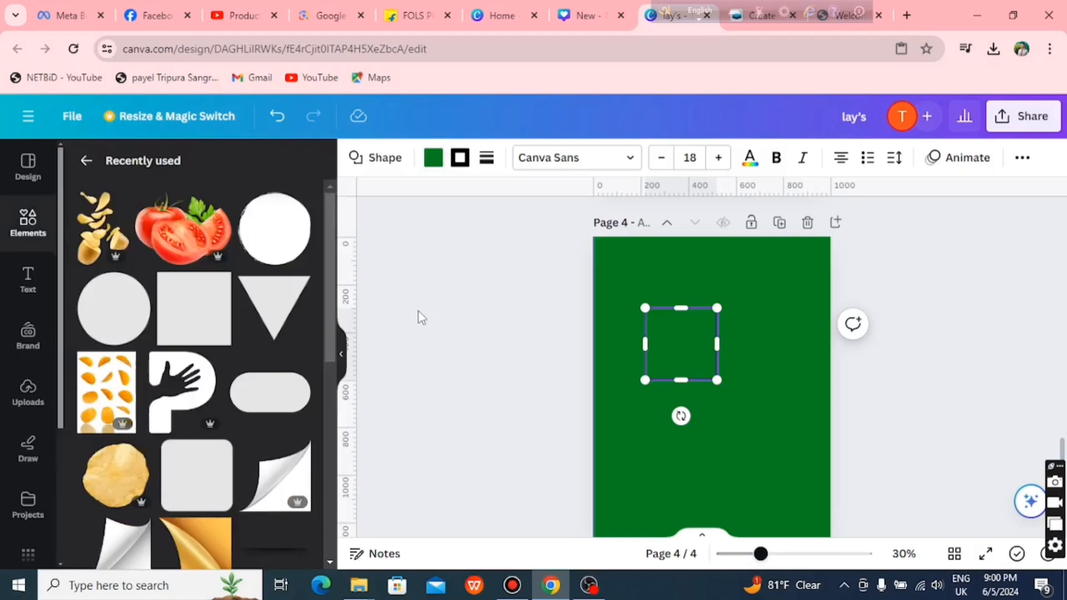
Step: Place a vertical guide at page 4's centre and stretch the bordered square into a tall panel inset within the left half
{"action": "left_click_drag", "start_coordinate": [660, 351], "coordinate": [634, 345]}
{"action": "left_click_drag", "start_coordinate": [361, 236], "coordinate": [713, 250]}
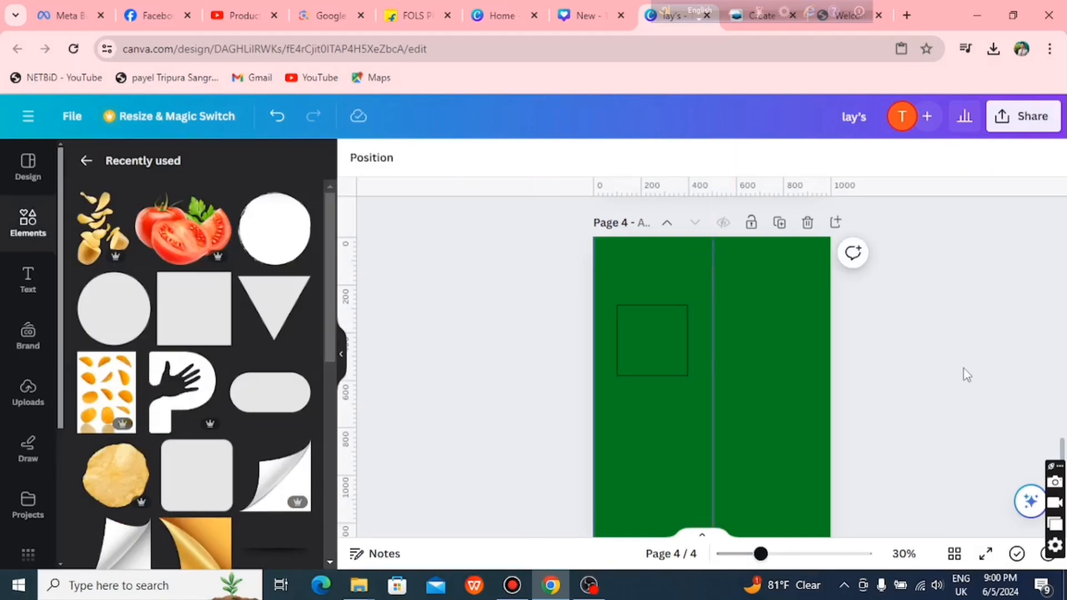
{"action": "left_click", "coordinate": [643, 332]}
{"action": "left_click_drag", "start_coordinate": [689, 342], "coordinate": [647, 534]}
{"action": "scroll", "coordinate": [988, 352], "scroll_direction": "down", "scroll_amount": 1}
{"action": "scroll", "coordinate": [988, 352], "scroll_direction": "up", "scroll_amount": 1}
{"action": "left_click_drag", "start_coordinate": [612, 395], "coordinate": [597, 396]}
{"action": "left_click_drag", "start_coordinate": [641, 376], "coordinate": [649, 374]}
{"action": "left_click", "coordinate": [550, 356]}
Step: Duplicate the tall bordered panel so the copy fills the right half of page 4
{"action": "left_click", "coordinate": [645, 355]}
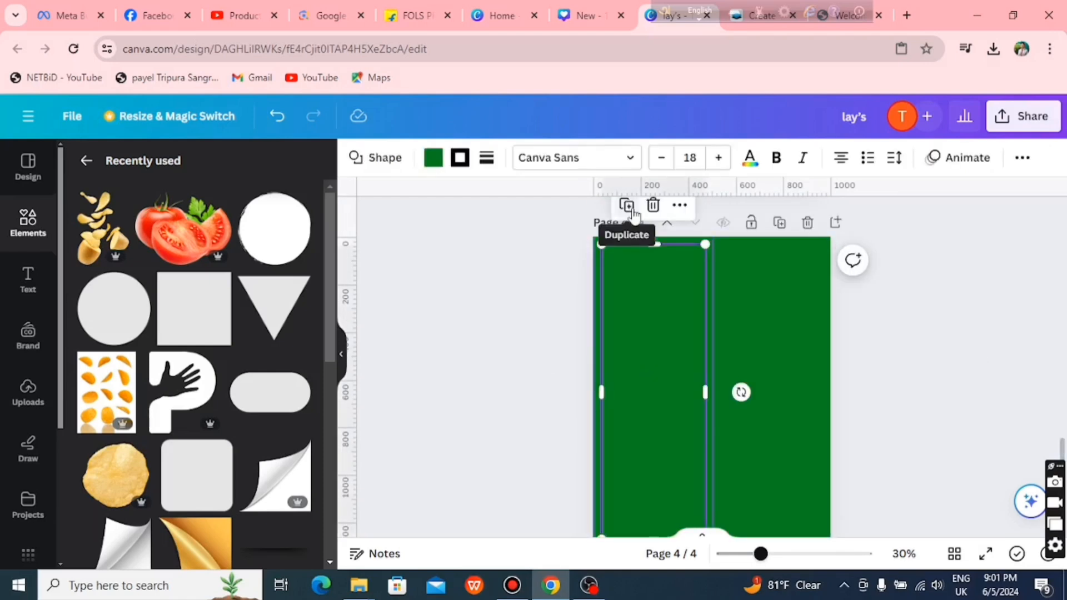
{"action": "left_click", "coordinate": [626, 204]}
{"action": "left_click", "coordinate": [936, 359]}
{"action": "scroll", "coordinate": [939, 365], "scroll_direction": "down", "scroll_amount": 1}
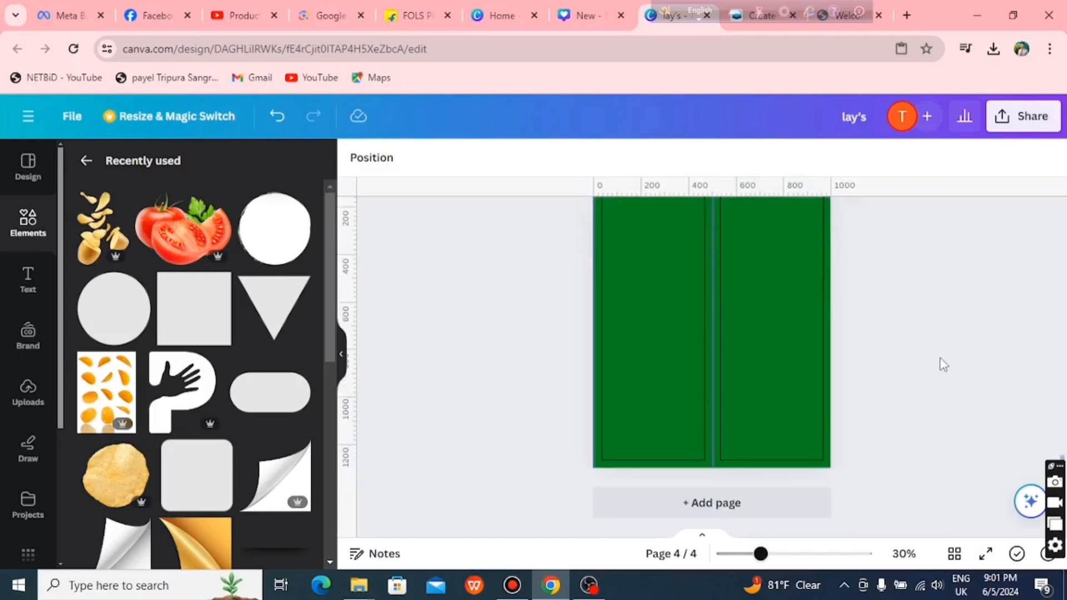
{"action": "scroll", "coordinate": [939, 363], "scroll_direction": "up", "scroll_amount": 4}
{"action": "scroll", "coordinate": [938, 362], "scroll_direction": "down", "scroll_amount": 3}
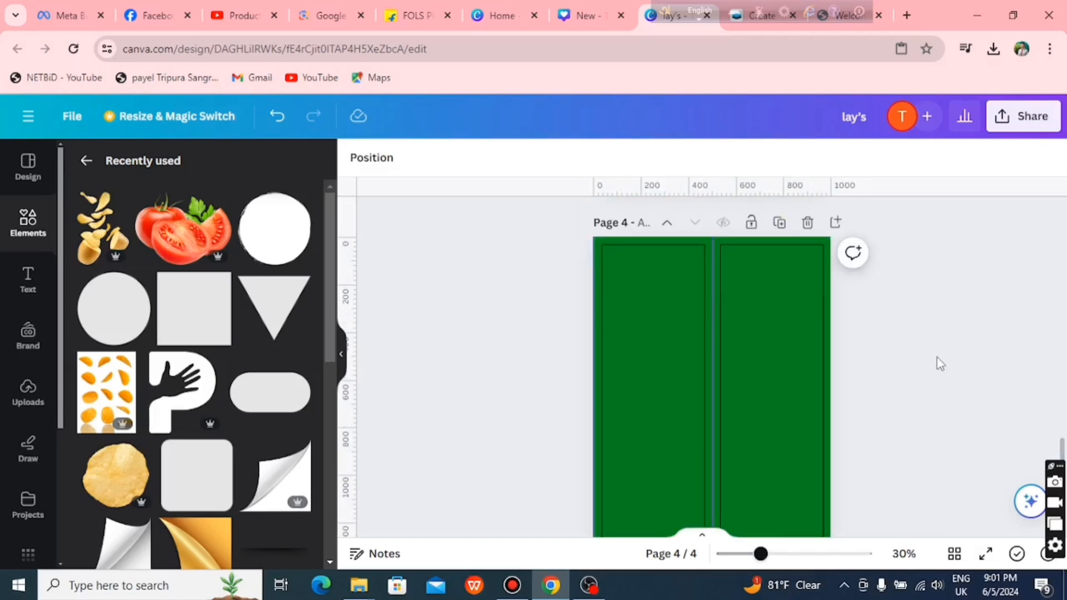
Step: Switch to the Flipkart FOLS product page, open its nutrition facts image and bring it into page 4 of the Canva design
{"action": "scroll", "coordinate": [827, 354], "scroll_direction": "up", "scroll_amount": 10}
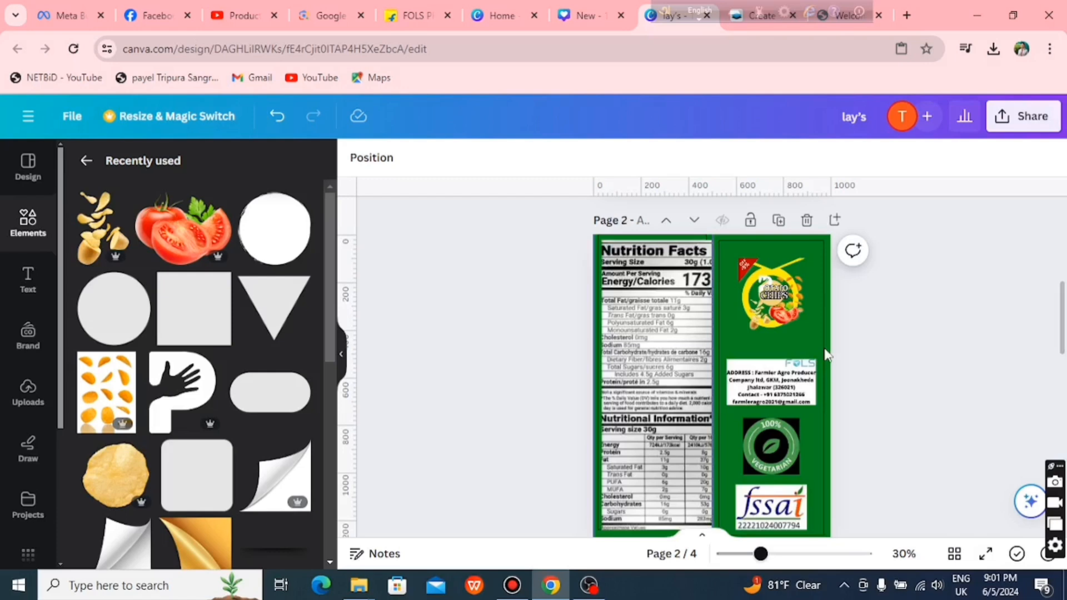
{"action": "scroll", "coordinate": [948, 380], "scroll_direction": "down", "scroll_amount": 10}
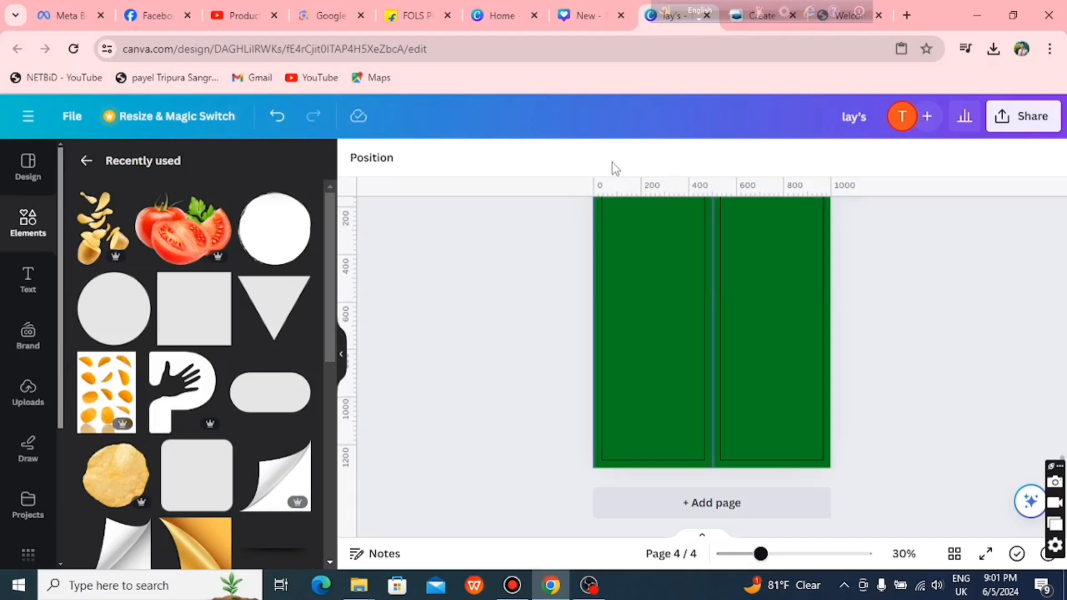
{"action": "left_click", "coordinate": [417, 16]}
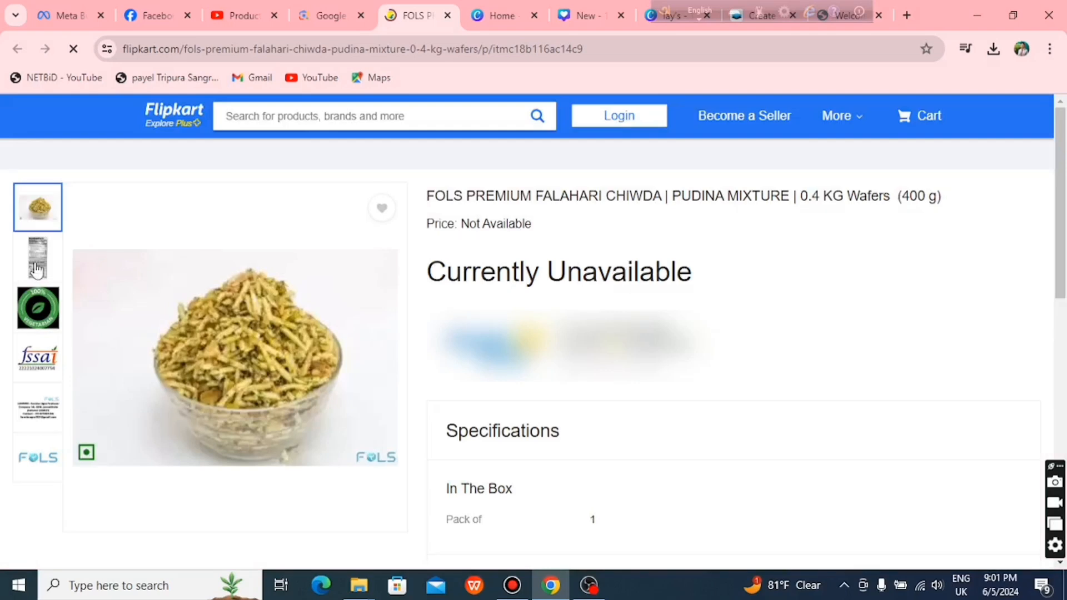
{"action": "left_click", "coordinate": [44, 310]}
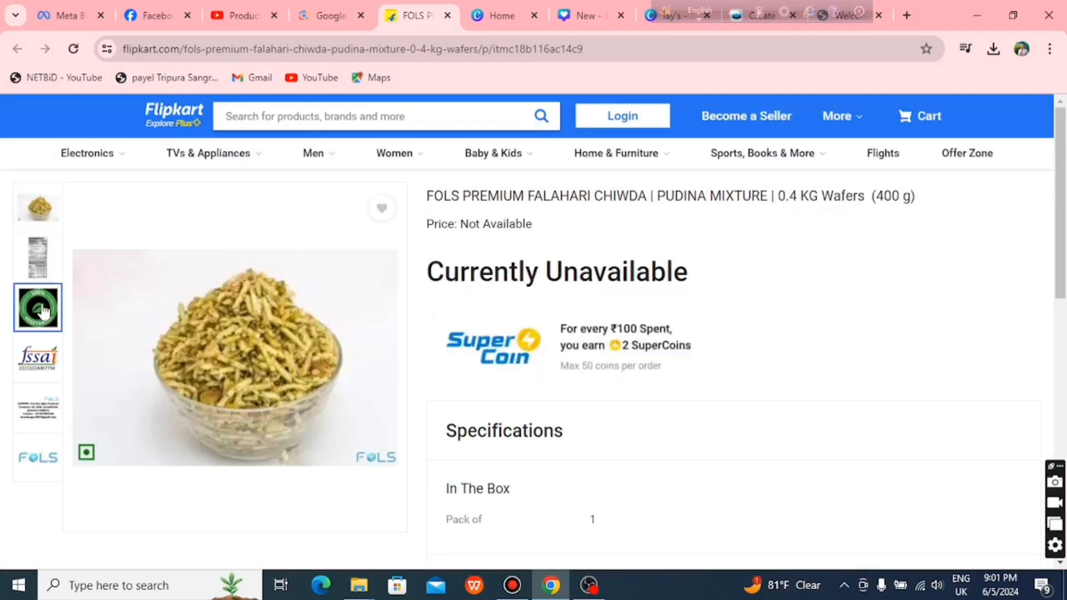
{"action": "left_click", "coordinate": [38, 257]}
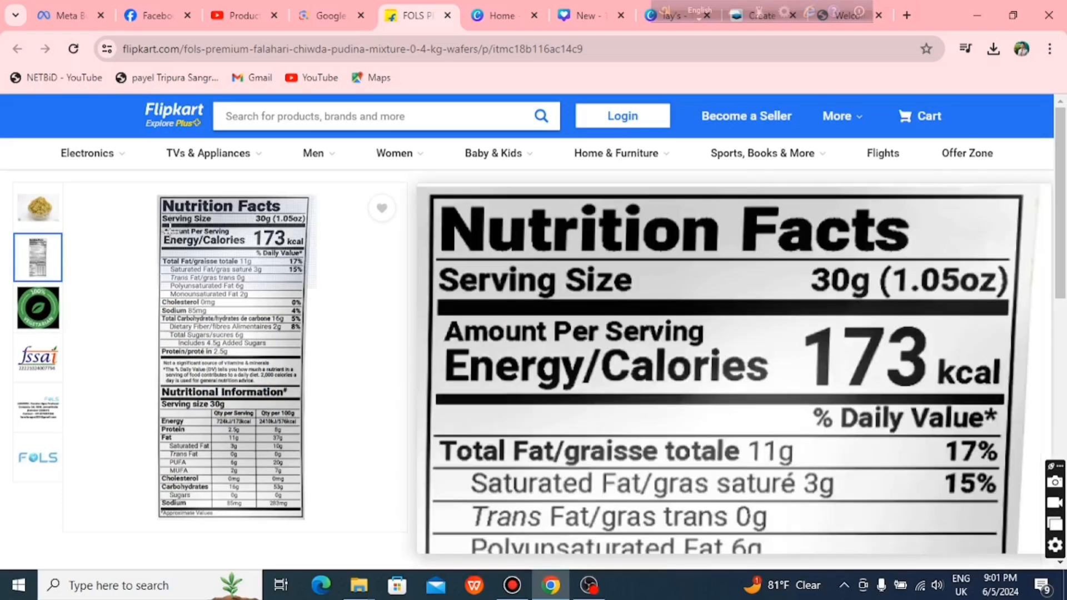
{"action": "left_click_drag", "start_coordinate": [170, 231], "coordinate": [688, 314]}
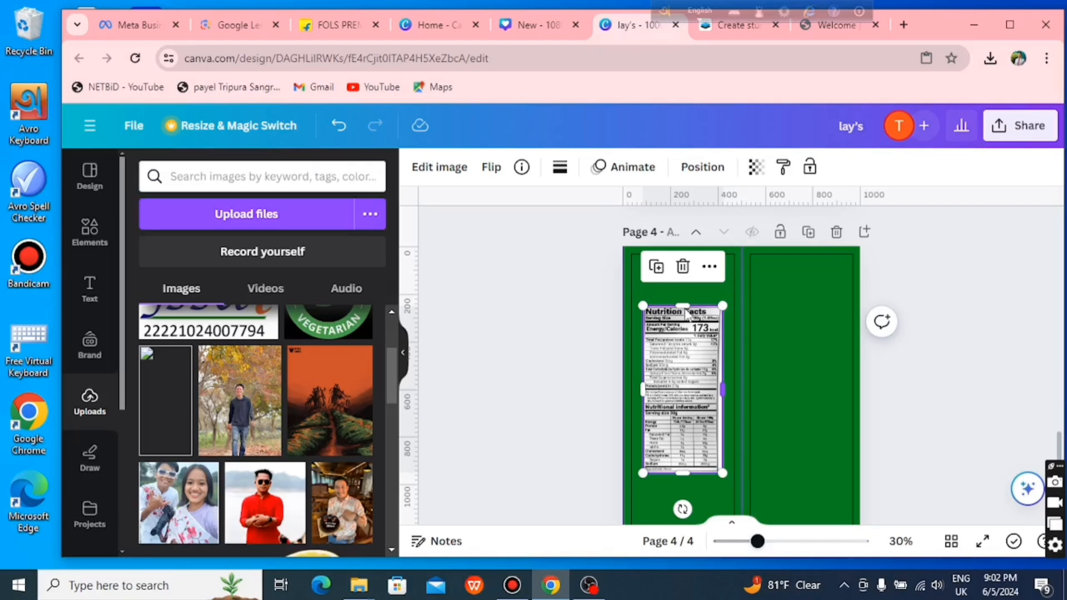
Step: Move the nutrition facts image to the top of page 4's left panel, enlarge it and crop its width to fit the panel
{"action": "left_click_drag", "start_coordinate": [688, 314], "coordinate": [681, 267]}
{"action": "scroll", "coordinate": [867, 344], "scroll_direction": "down", "scroll_amount": 2}
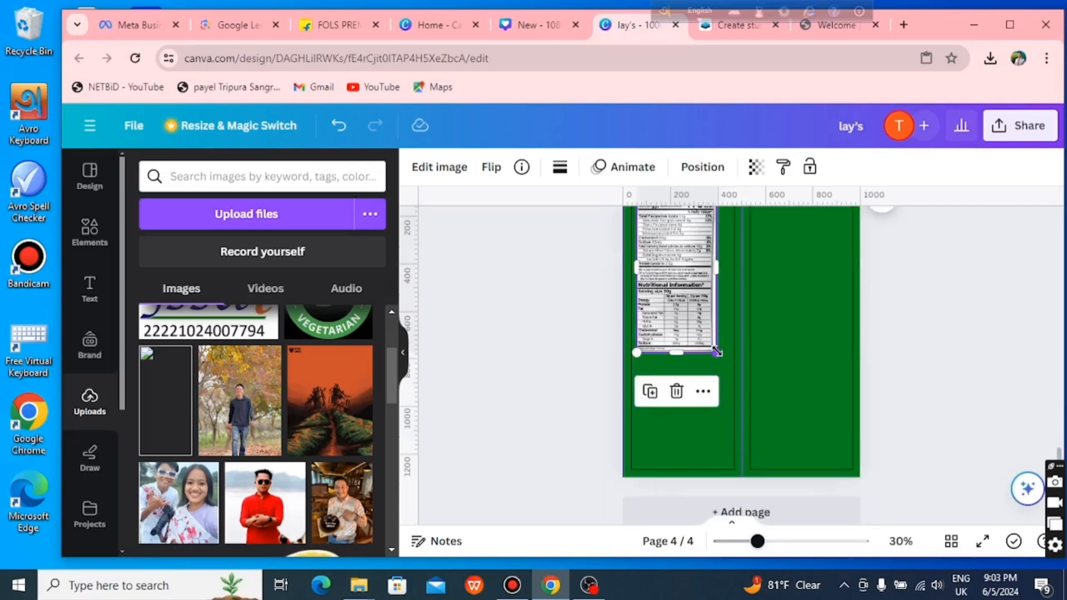
{"action": "left_click_drag", "start_coordinate": [717, 352], "coordinate": [716, 407]}
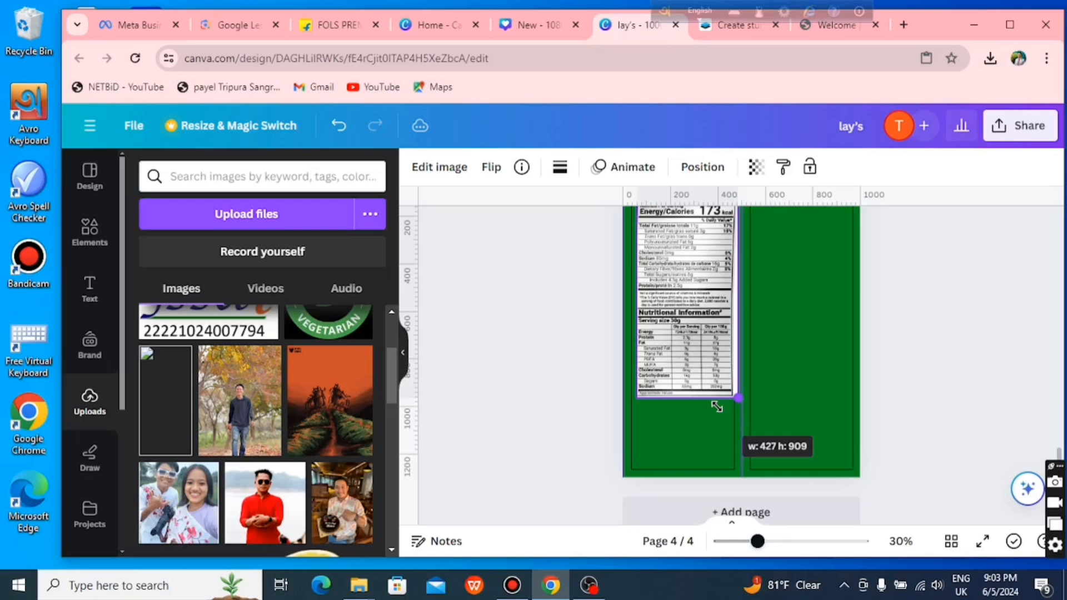
{"action": "left_click_drag", "start_coordinate": [716, 406], "coordinate": [747, 439]}
{"action": "left_click_drag", "start_coordinate": [755, 309], "coordinate": [731, 309]}
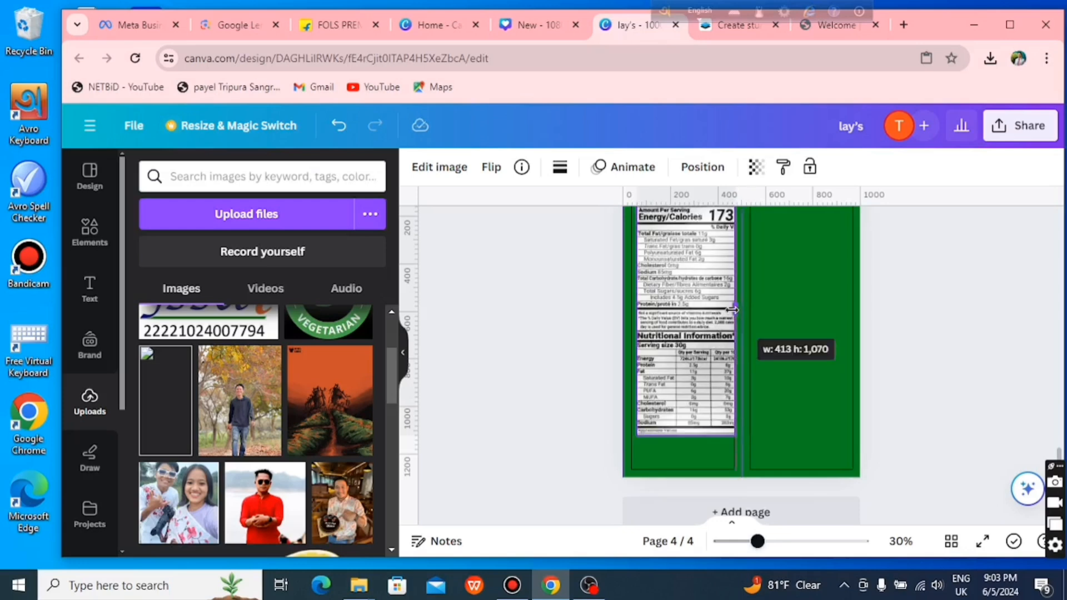
{"action": "left_click_drag", "start_coordinate": [679, 336], "coordinate": [674, 322]}
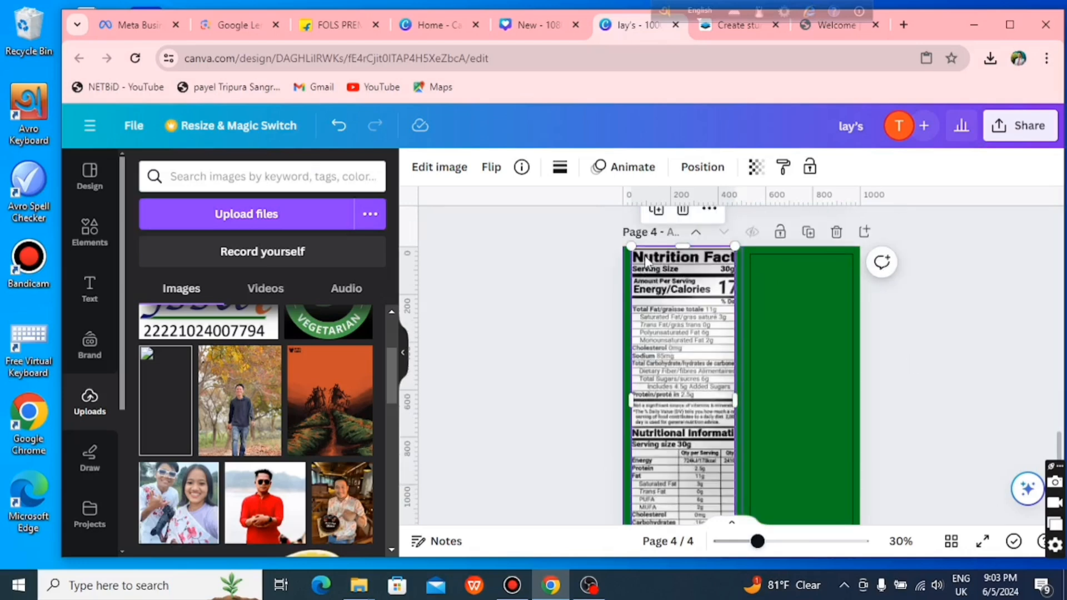
{"action": "mouse_move", "coordinate": [631, 246]}
{"action": "left_mouse_down"}
{"action": "mouse_move", "coordinate": [638, 259]}
{"action": "mouse_move", "coordinate": [631, 253]}
{"action": "left_mouse_up"}
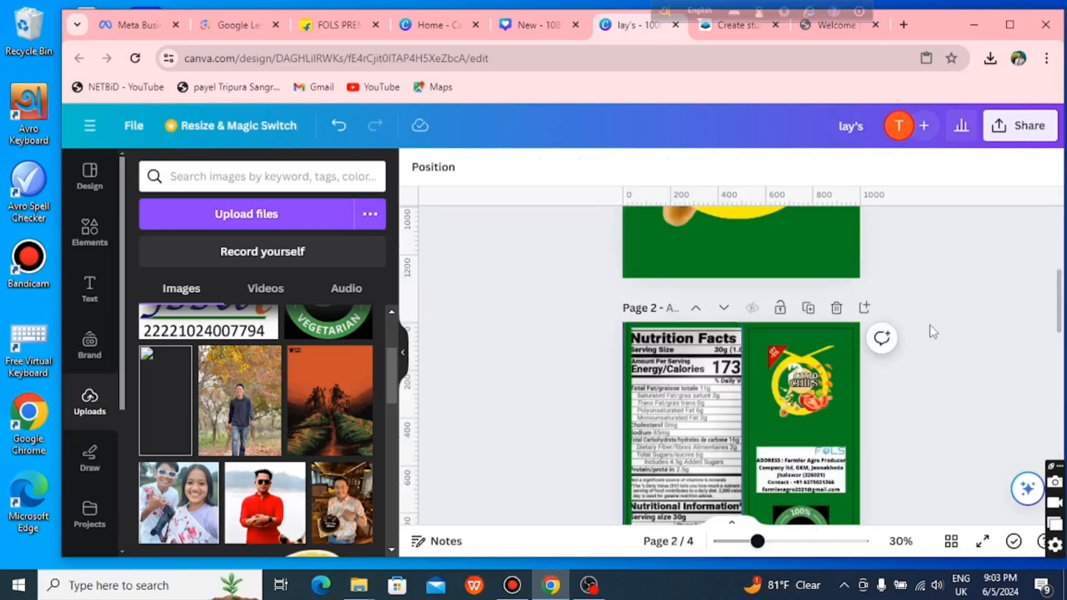
Step: Compare with page 2's layout and widen the nutrition facts image on page 4 to reach the centre guide
{"action": "scroll", "coordinate": [782, 270], "scroll_direction": "down", "scroll_amount": 3}
{"action": "scroll", "coordinate": [778, 271], "scroll_direction": "down", "scroll_amount": 9}
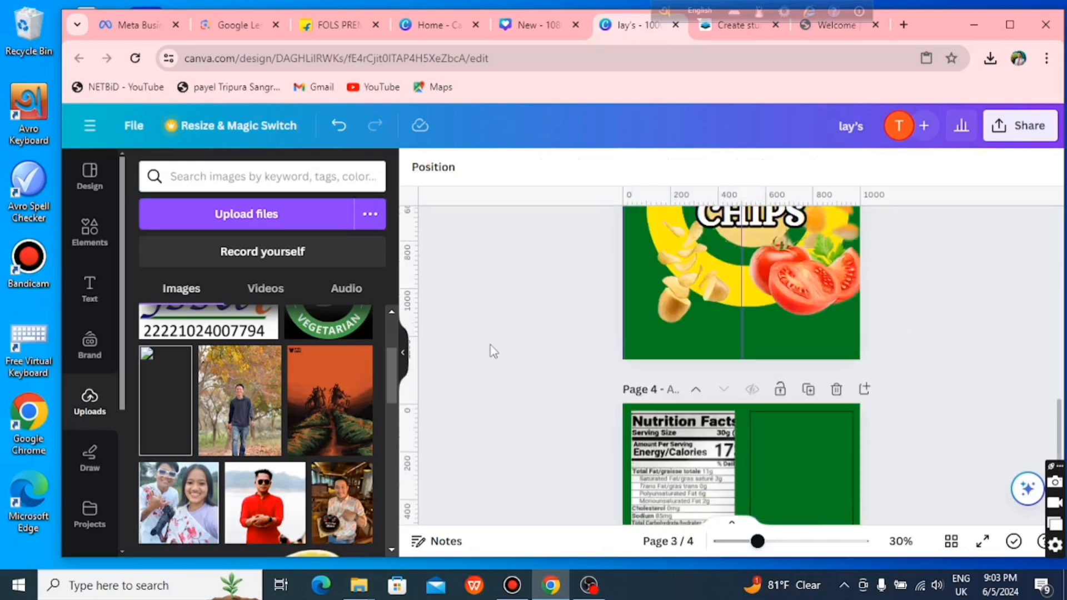
{"action": "scroll", "coordinate": [689, 329], "scroll_direction": "down", "scroll_amount": 5}
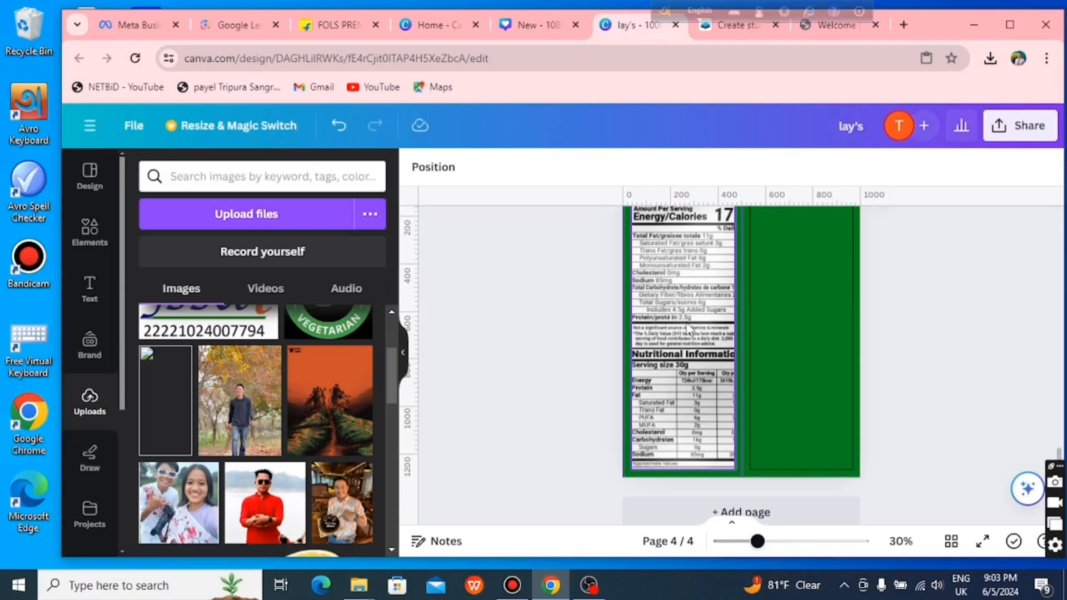
{"action": "left_click", "coordinate": [689, 327]}
{"action": "scroll", "coordinate": [711, 364], "scroll_direction": "up", "scroll_amount": 2}
{"action": "left_click_drag", "start_coordinate": [733, 400], "coordinate": [742, 399]}
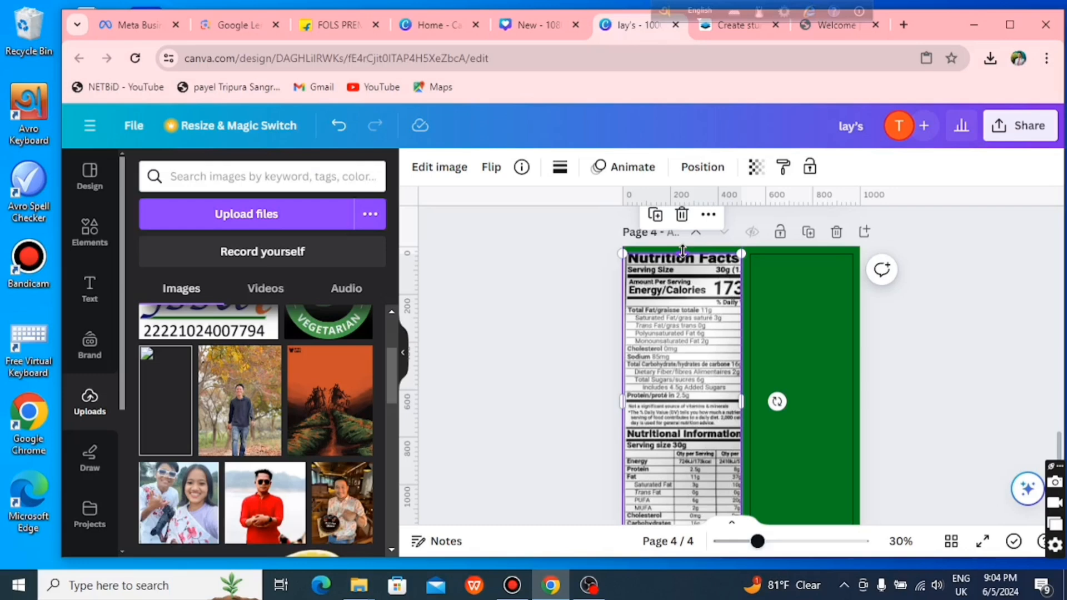
Step: Switch to the Flipkart FOLS product page and bring its 100% Vegetarian badge and fssai logo images into the Canva design
{"action": "left_click", "coordinate": [572, 281]}
{"action": "scroll", "coordinate": [576, 284], "scroll_direction": "down", "scroll_amount": 2}
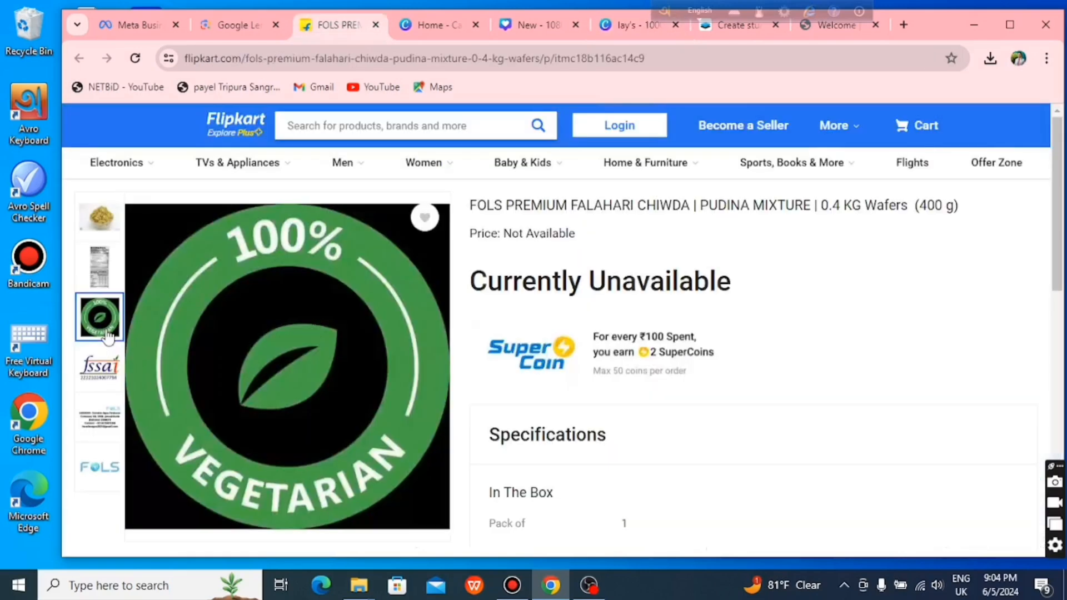
{"action": "left_click_drag", "start_coordinate": [107, 336], "coordinate": [676, 152]}
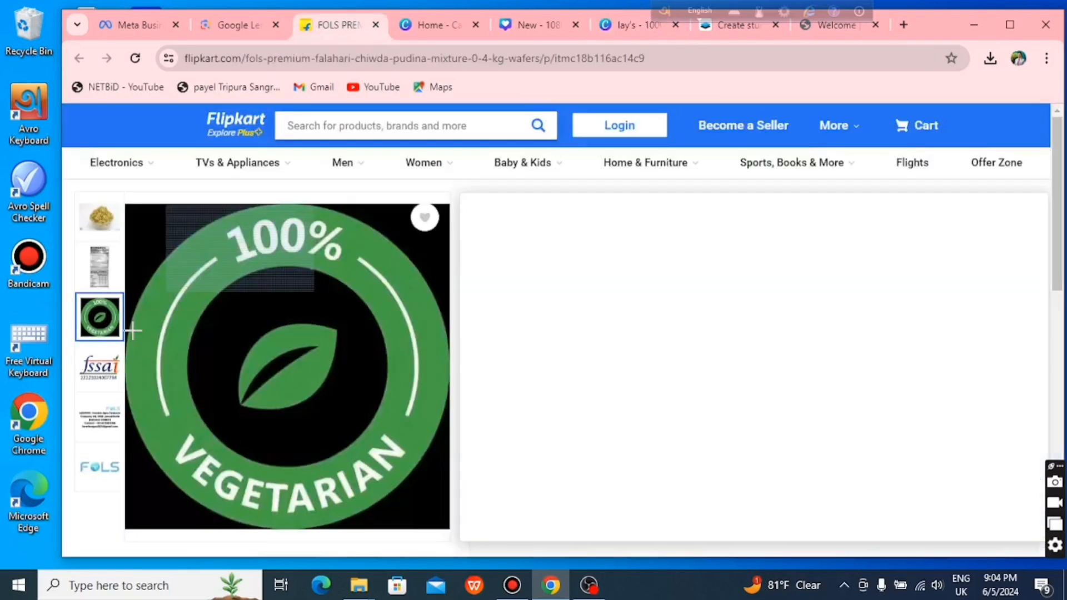
{"action": "mouse_move", "coordinate": [95, 375]}
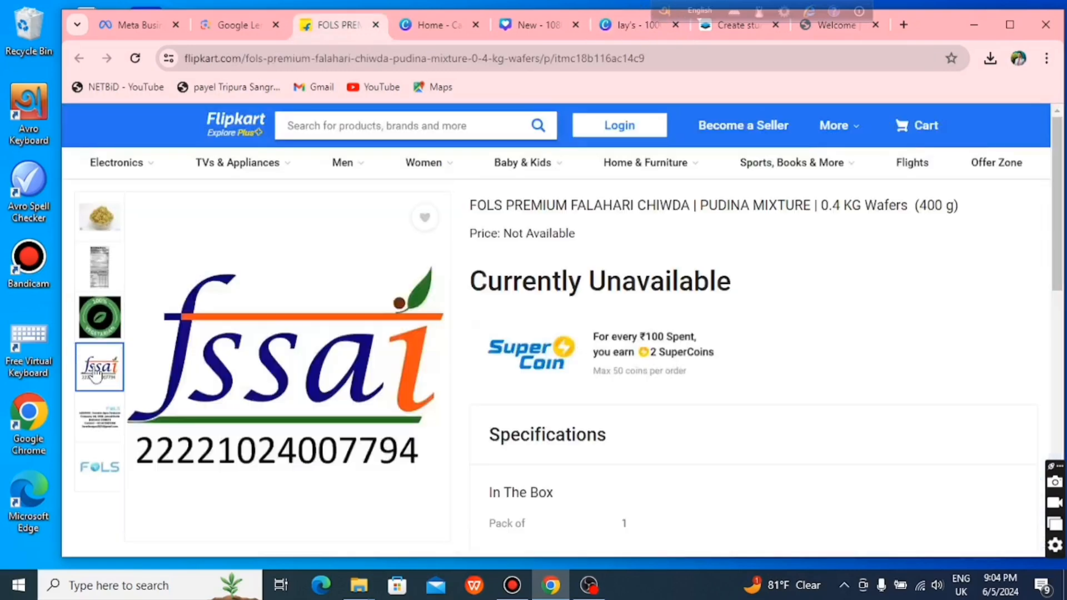
{"action": "left_click_drag", "start_coordinate": [287, 367], "coordinate": [611, 30]}
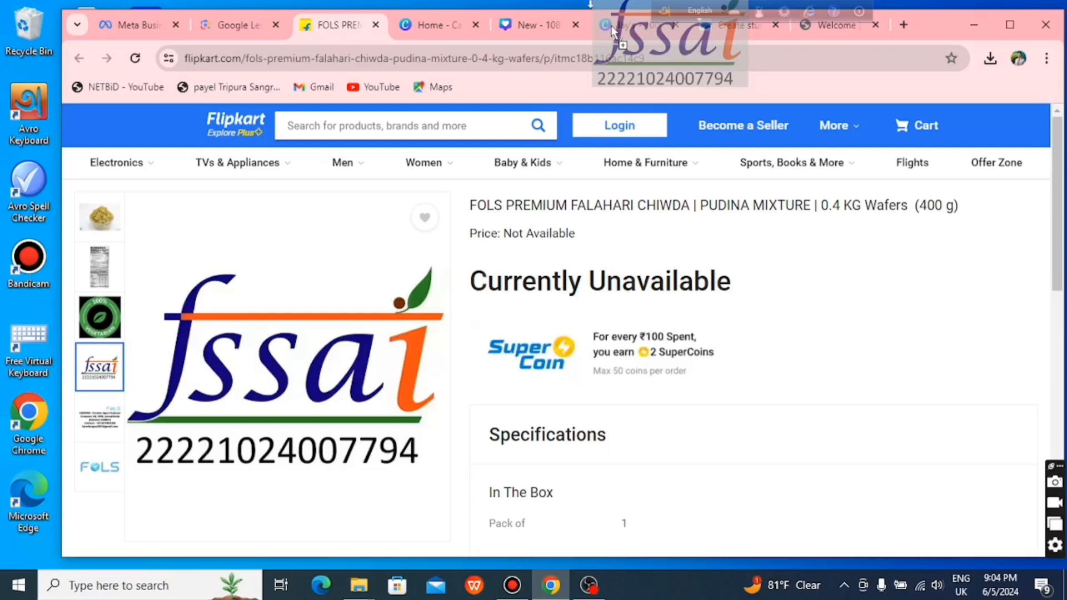
{"action": "left_click_drag", "start_coordinate": [613, 31], "coordinate": [793, 447]}
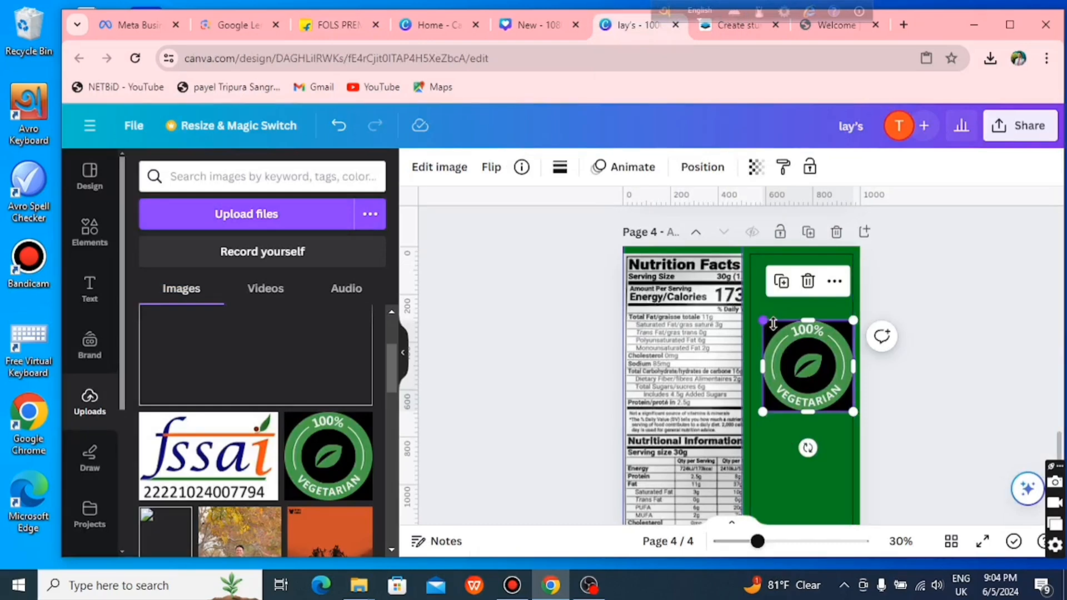
Step: Shrink the 100% Vegetarian badge slightly and move it toward the top of page 4's right panel
{"action": "left_click_drag", "start_coordinate": [764, 321], "coordinate": [776, 334]}
{"action": "left_click_drag", "start_coordinate": [809, 374], "coordinate": [793, 333]}
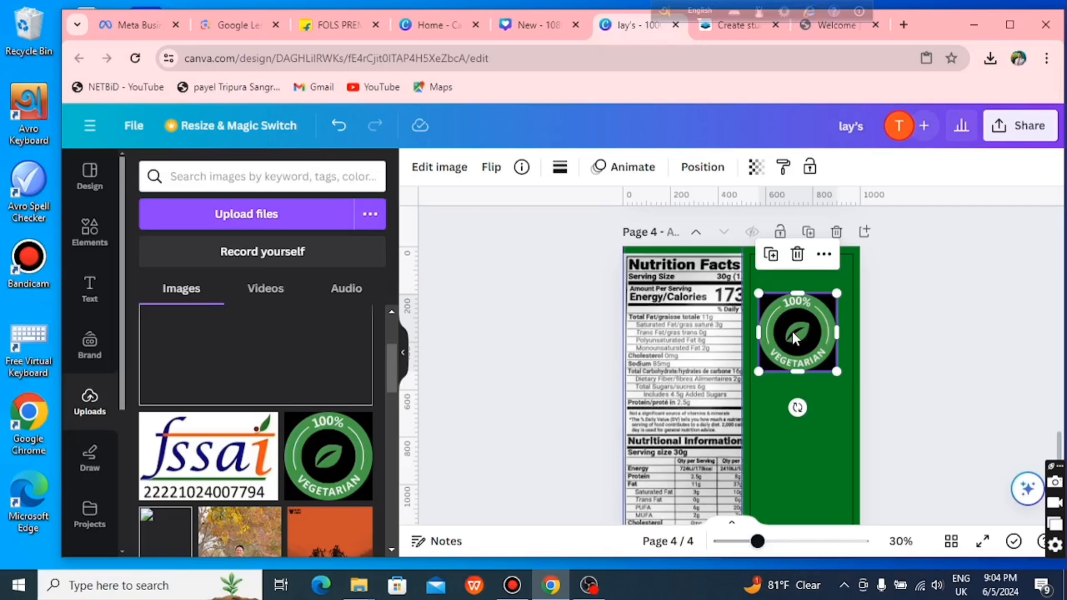
{"action": "scroll", "coordinate": [791, 332], "scroll_direction": "down", "scroll_amount": 1}
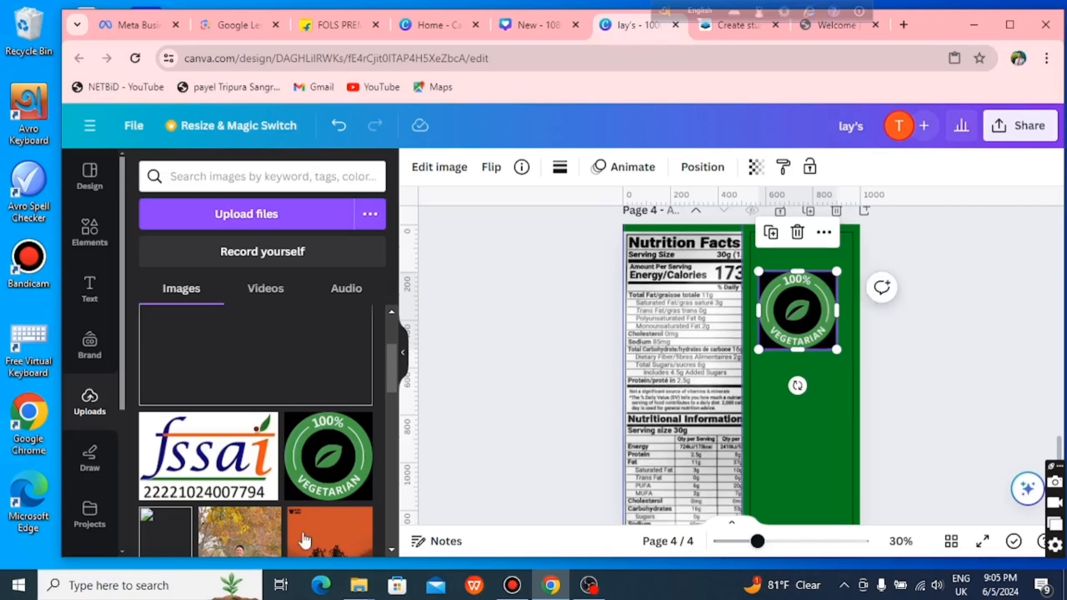
Step: Return to the Flipkart product page and bring the fssai logo into page 4's right panel, below the Vegetarian badge
{"action": "left_click", "coordinate": [340, 25]}
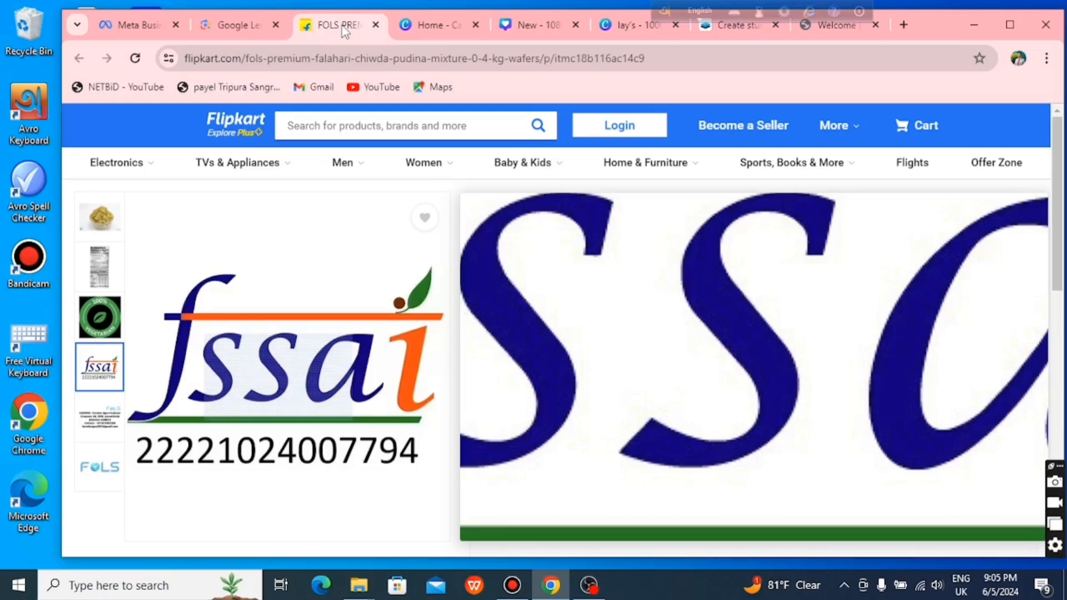
{"action": "left_click_drag", "start_coordinate": [240, 362], "coordinate": [637, 29]}
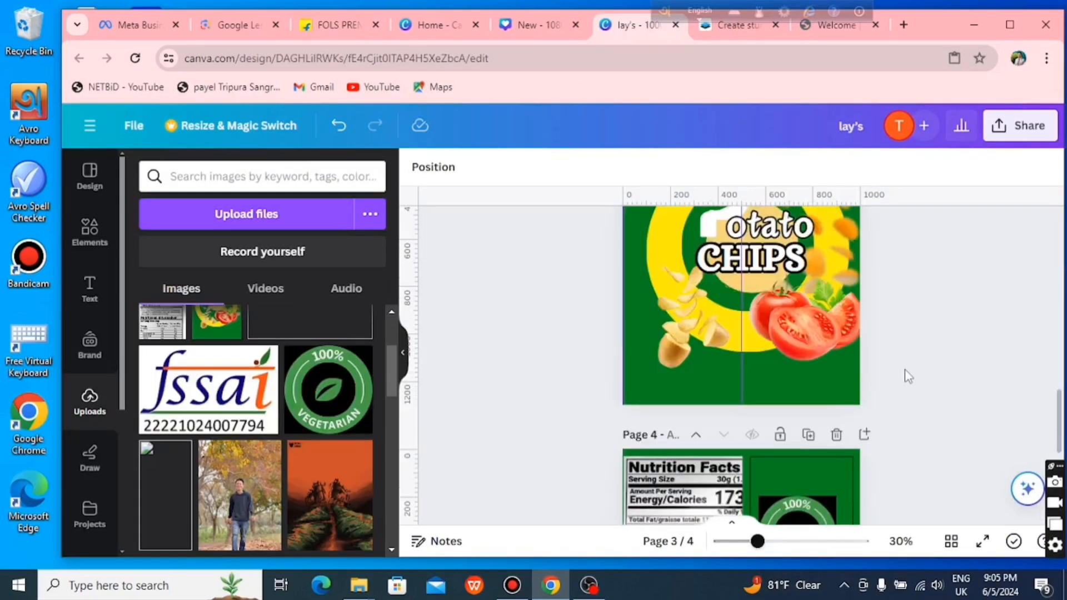
{"action": "scroll", "coordinate": [908, 377], "scroll_direction": "down", "scroll_amount": 5}
Step: Shrink the FOLS company address image and move it into page 4's right panel above the Vegetarian badge
{"action": "left_click_drag", "start_coordinate": [807, 249], "coordinate": [806, 283]}
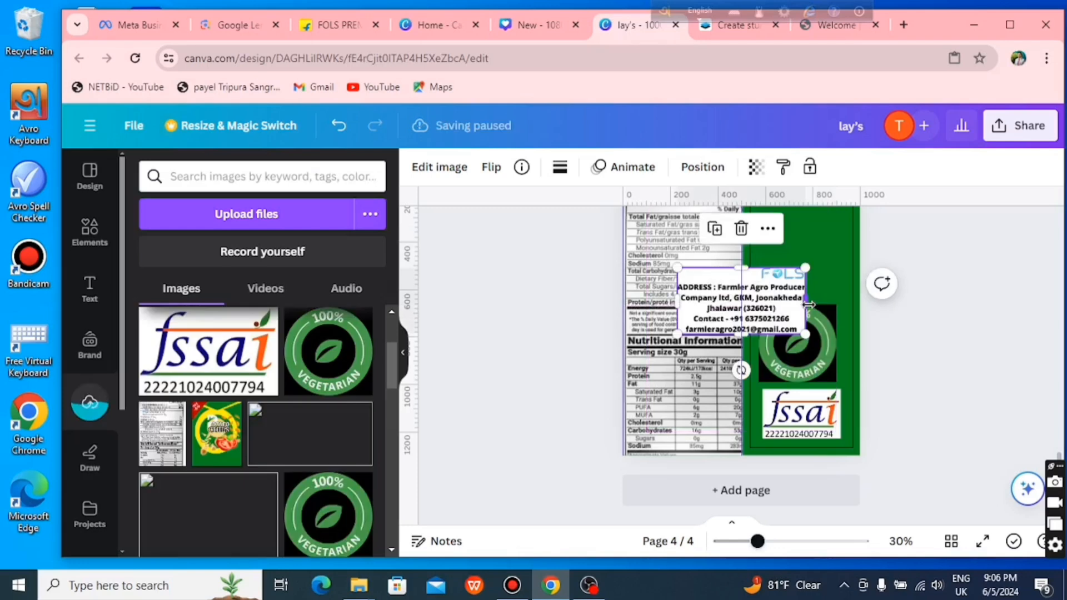
{"action": "left_click_drag", "start_coordinate": [805, 334], "coordinate": [759, 311]}
{"action": "left_click_drag", "start_coordinate": [711, 288], "coordinate": [790, 278]}
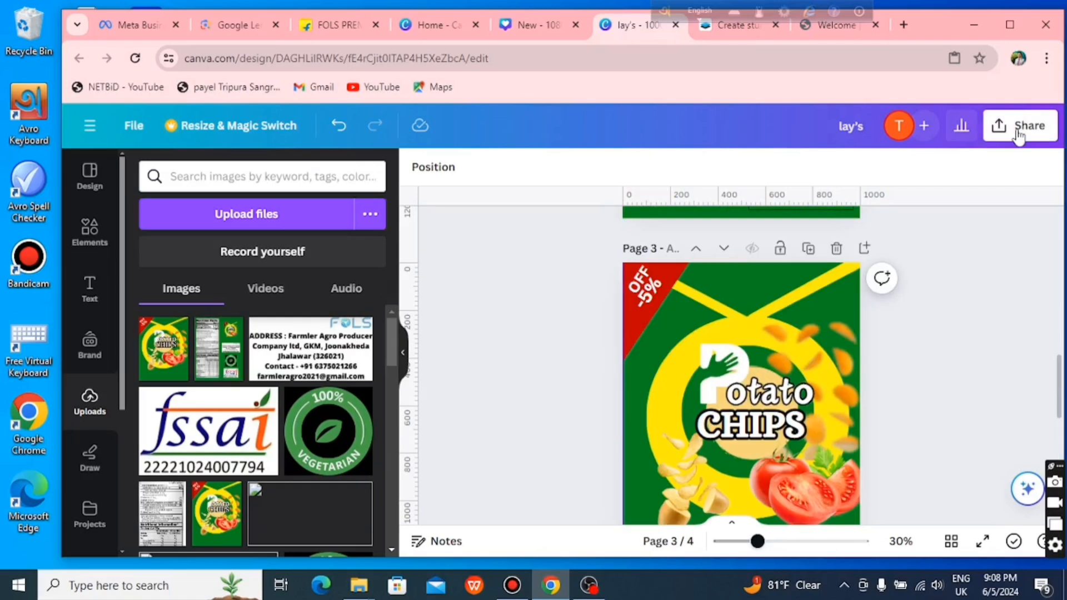
Step: Download the packet's front and back pages as PNG files, and open smartmockups.com/mockup/74c57sgP3 in a new browser tab
{"action": "left_click", "coordinate": [1021, 132]}
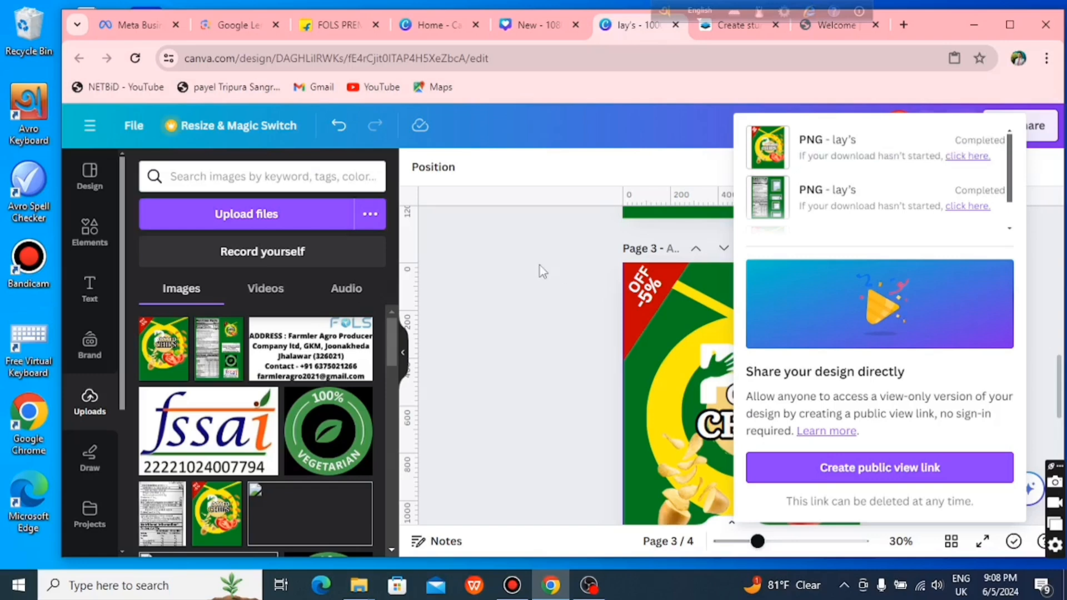
{"action": "left_click", "coordinate": [737, 25]}
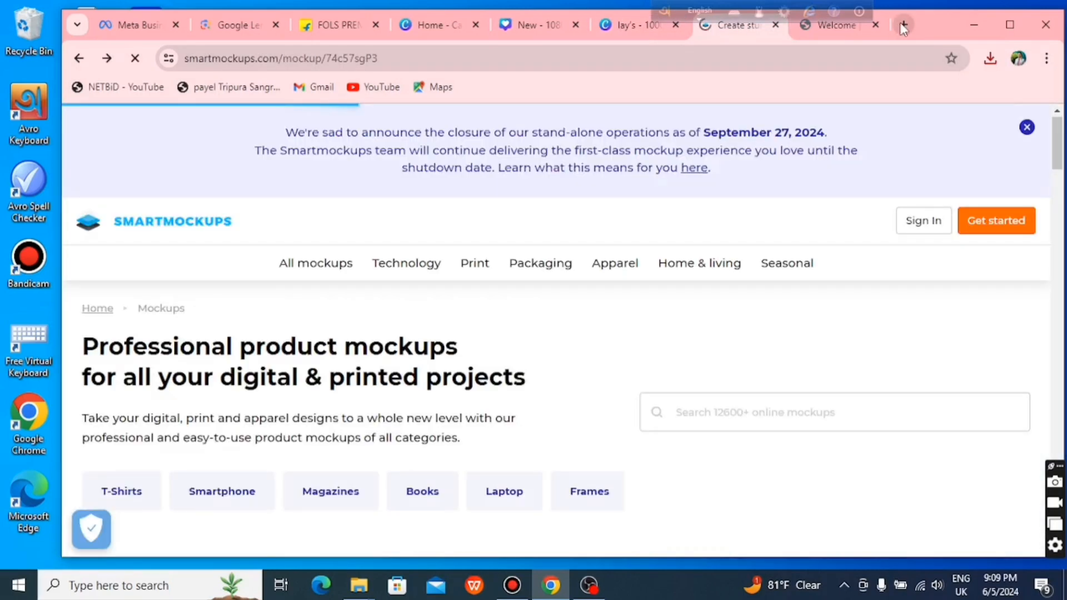
{"action": "left_click", "coordinate": [904, 26]}
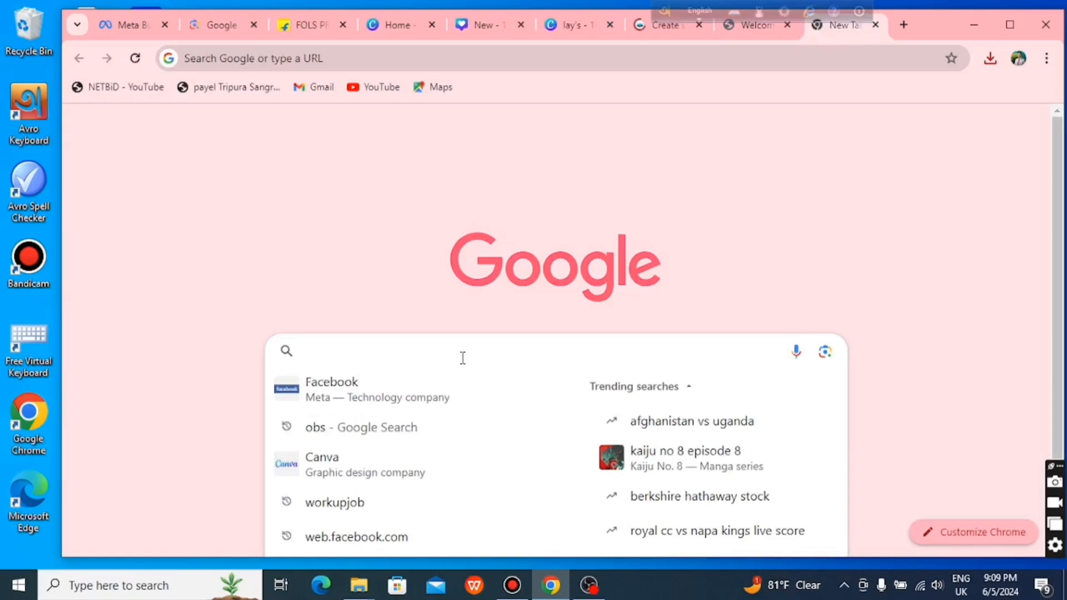
{"action": "type", "text": "smartmockups.com/mockup/74c57sgP3"}
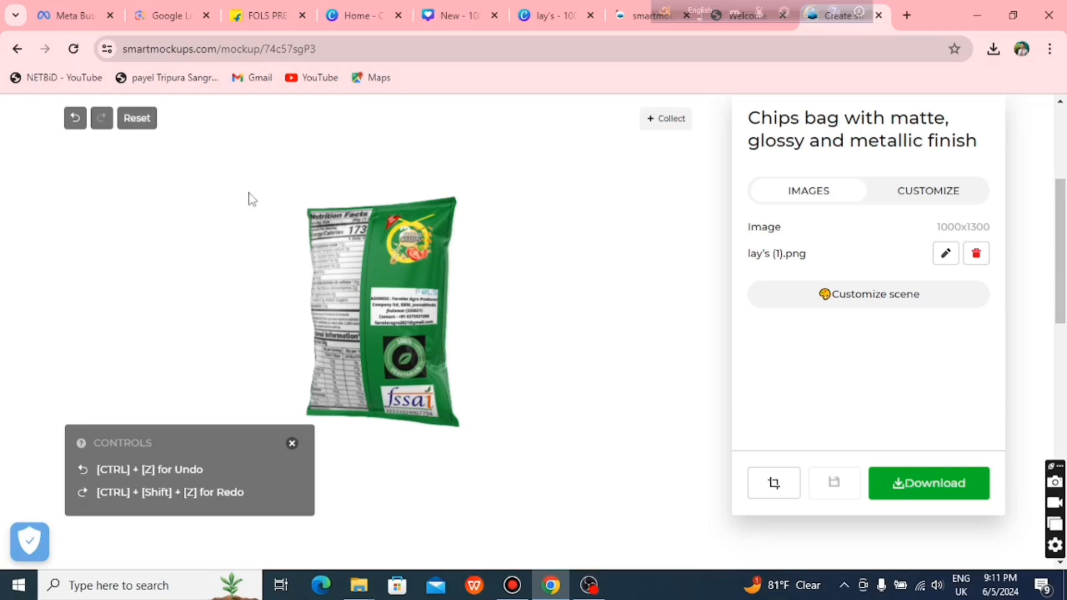
Step: Download the chips bag mockup showing the packet's back, and upload lay's.png as the mockup image for the front
{"action": "left_click", "coordinate": [920, 482]}
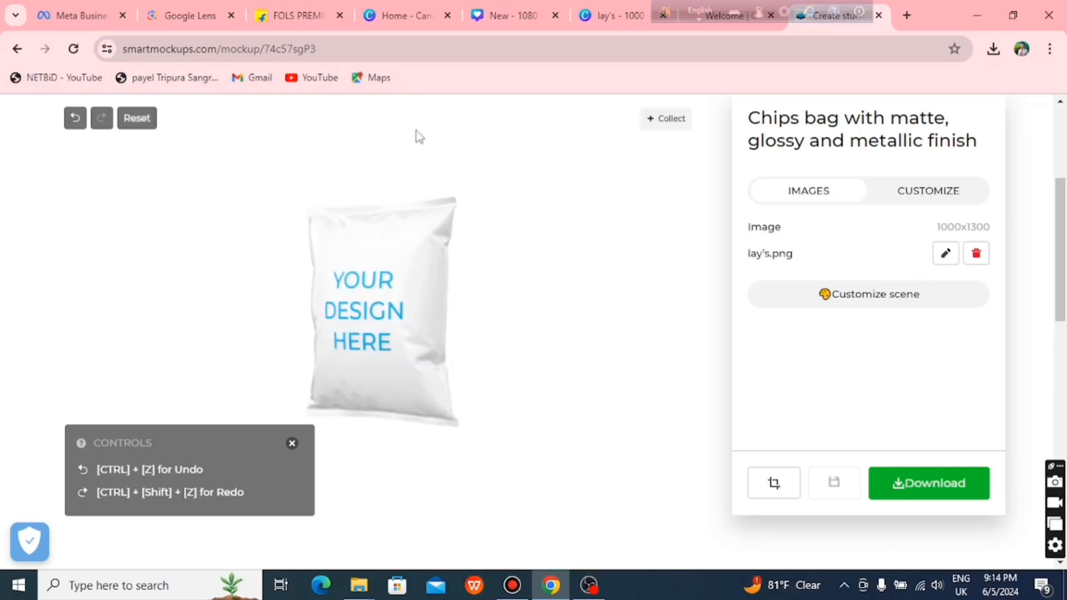
{"action": "left_click", "coordinate": [806, 256]}
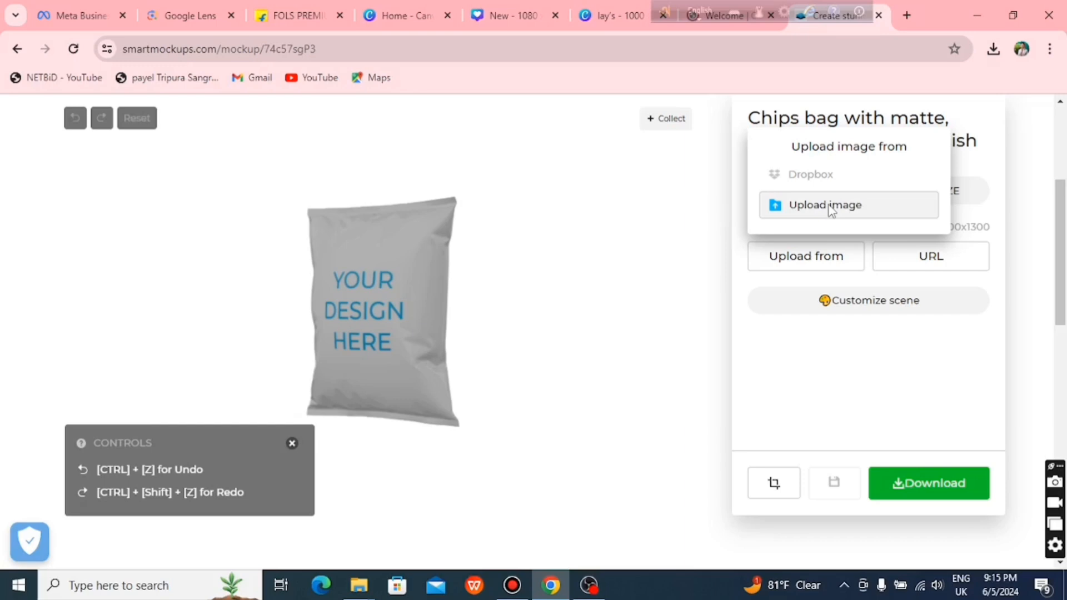
{"action": "left_click", "coordinate": [828, 206]}
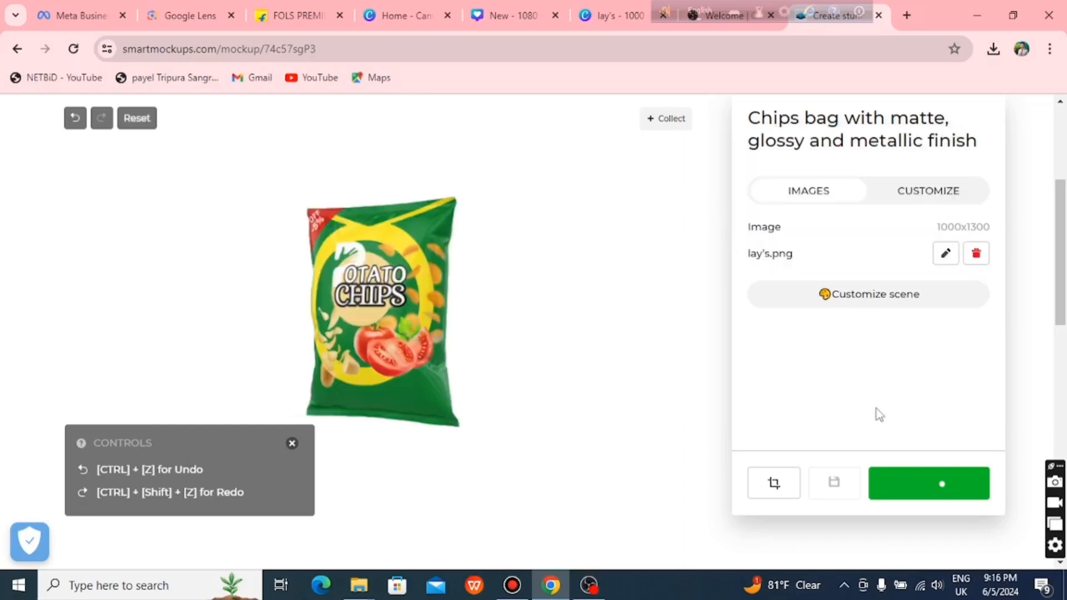